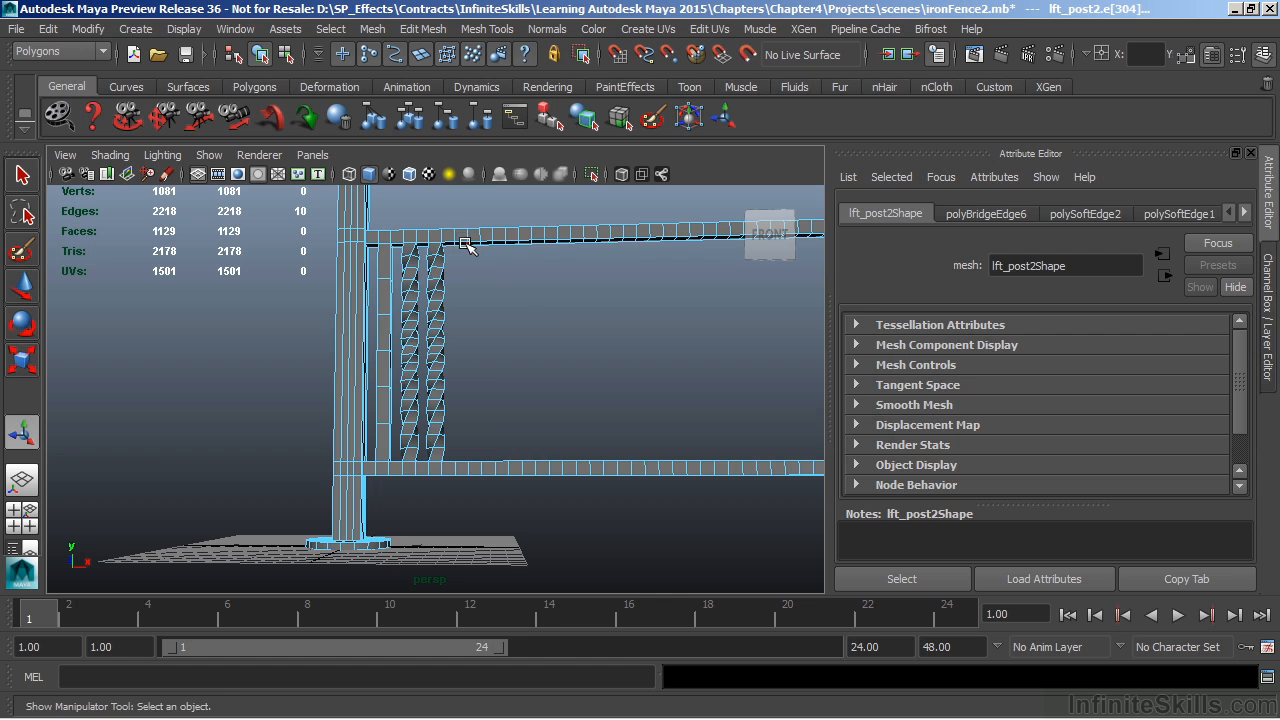
Delete the pair of facing faces on the middle and lower rails just past the second twisted bar
left_click(463, 243)
left_click_drag(471, 343, 490, 458, "alt")
left_click(450, 503, "shift")
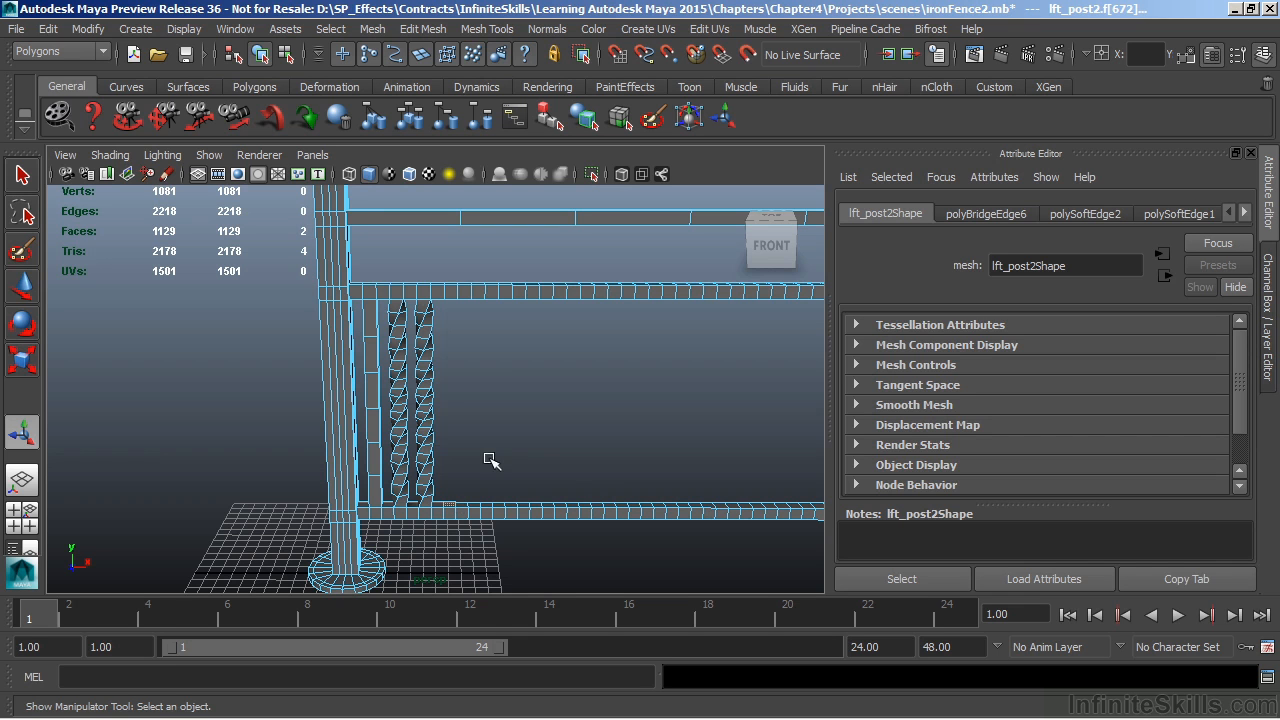
key("Delete")
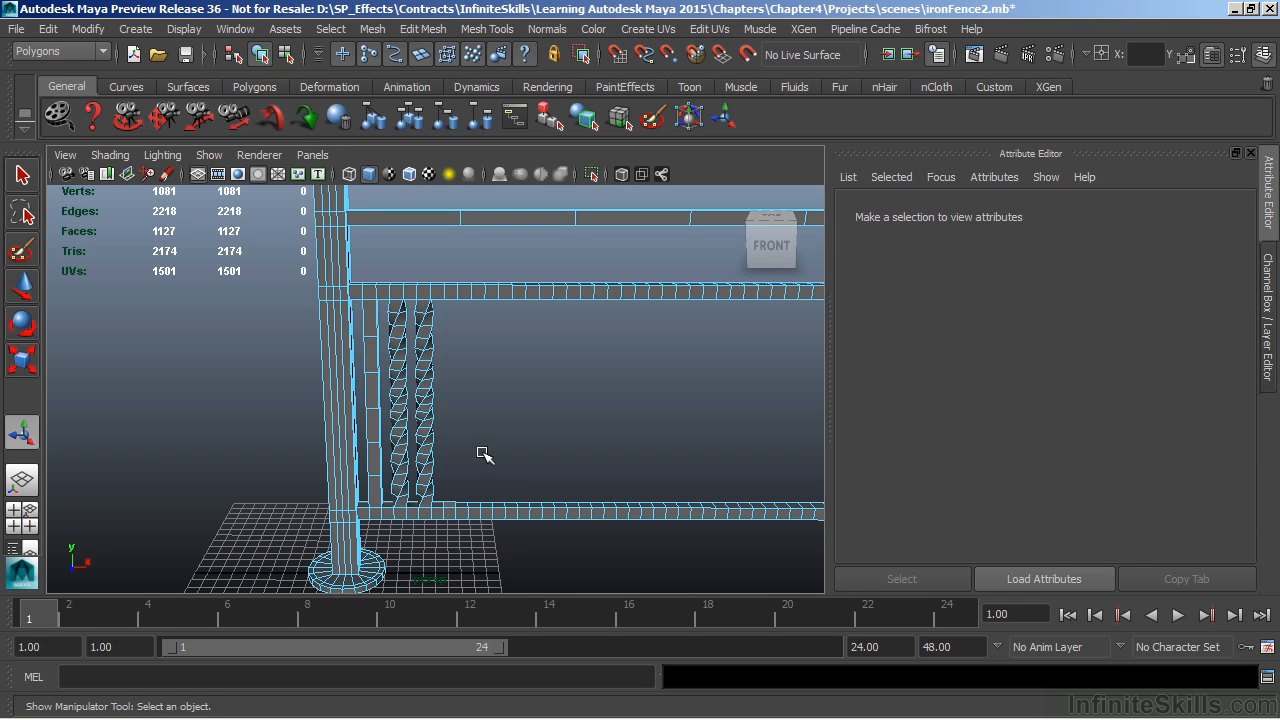
Bridge the open border edges of the two rail holes using a linear path with 5 divisions
right_click_drag(452, 302, 443, 214)
double_click(448, 301)
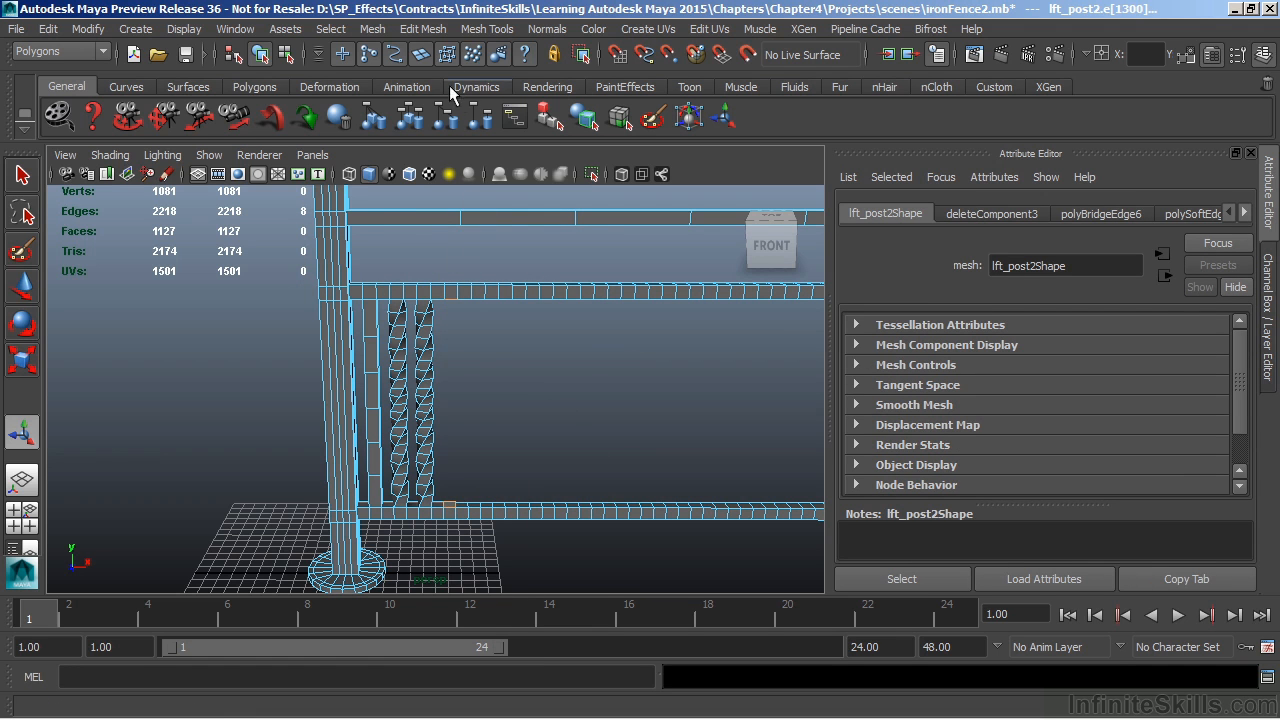
left_click(423, 28)
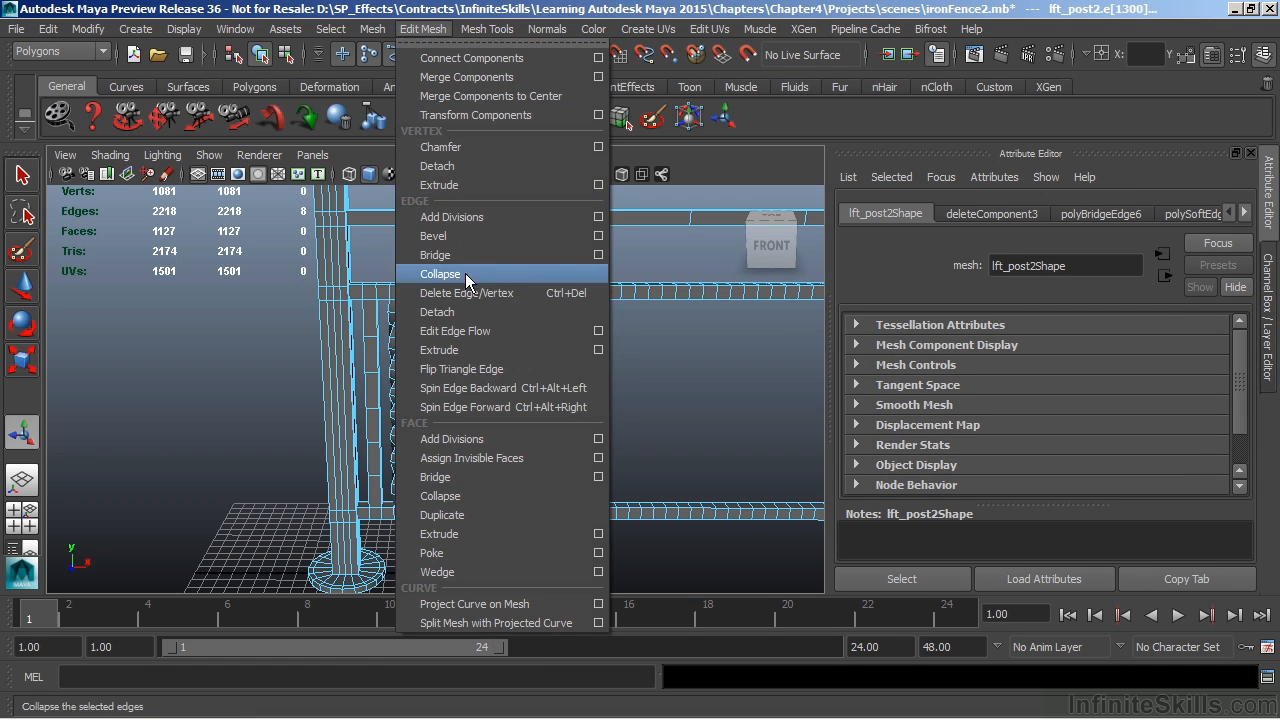
left_click(598, 477)
left_click(770, 149)
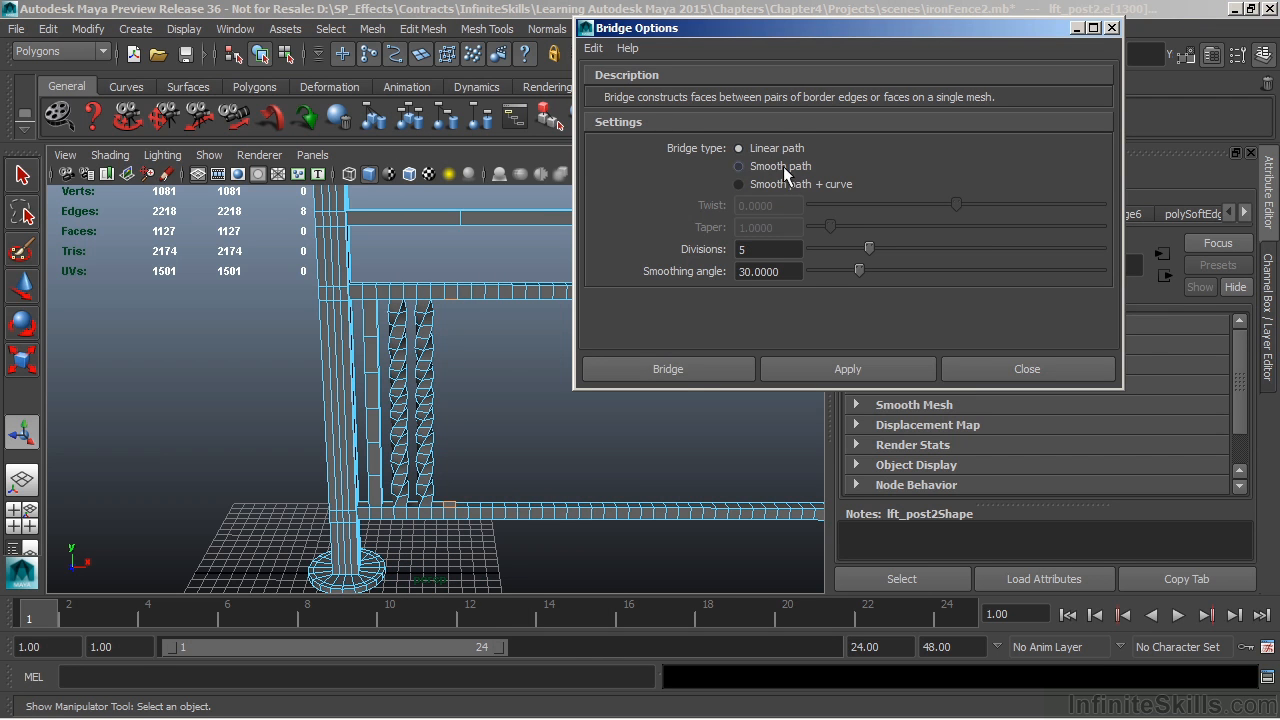
left_click(680, 370)
Delete the facing faces on the middle and lower rails just past the straight bar bridged beside the twisted ones
right_click_drag(505, 268, 517, 309)
mouse_move(517, 309)
left_mouse_down("alt")
mouse_move(524, 276)
mouse_move(500, 322)
left_mouse_up("alt")
right_click_drag(479, 243, 484, 320, "alt")
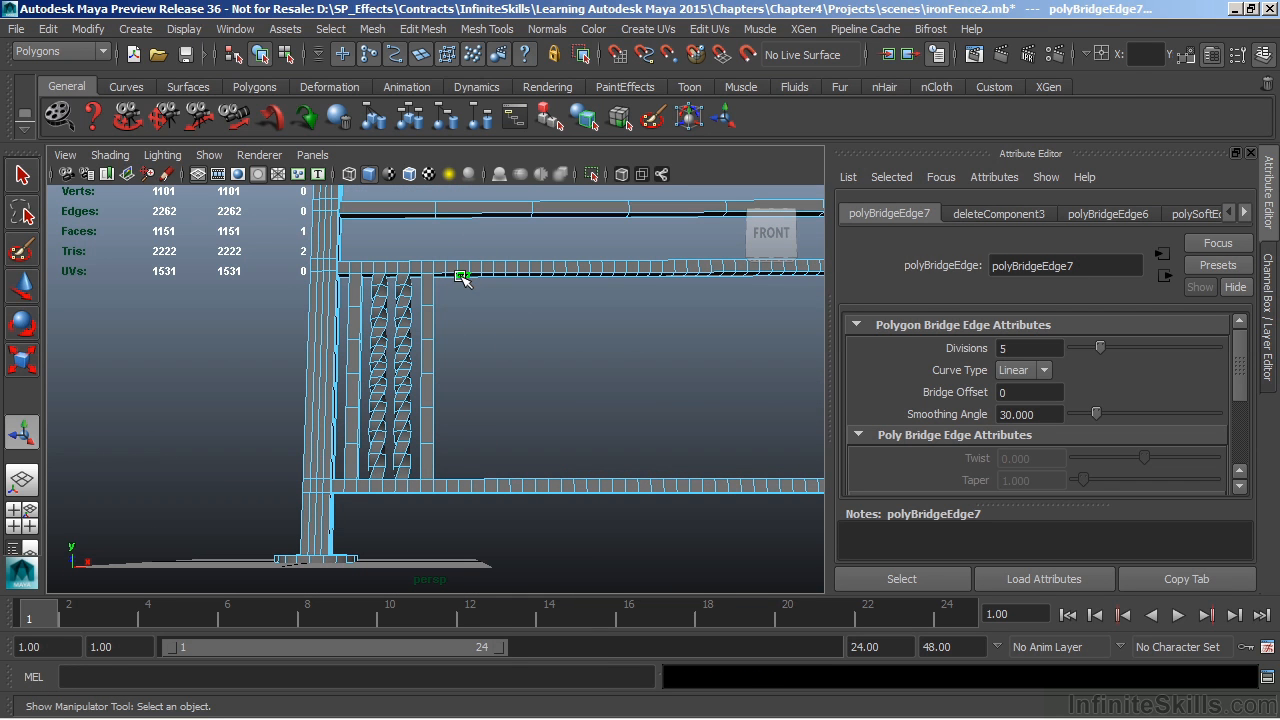
left_click(462, 276)
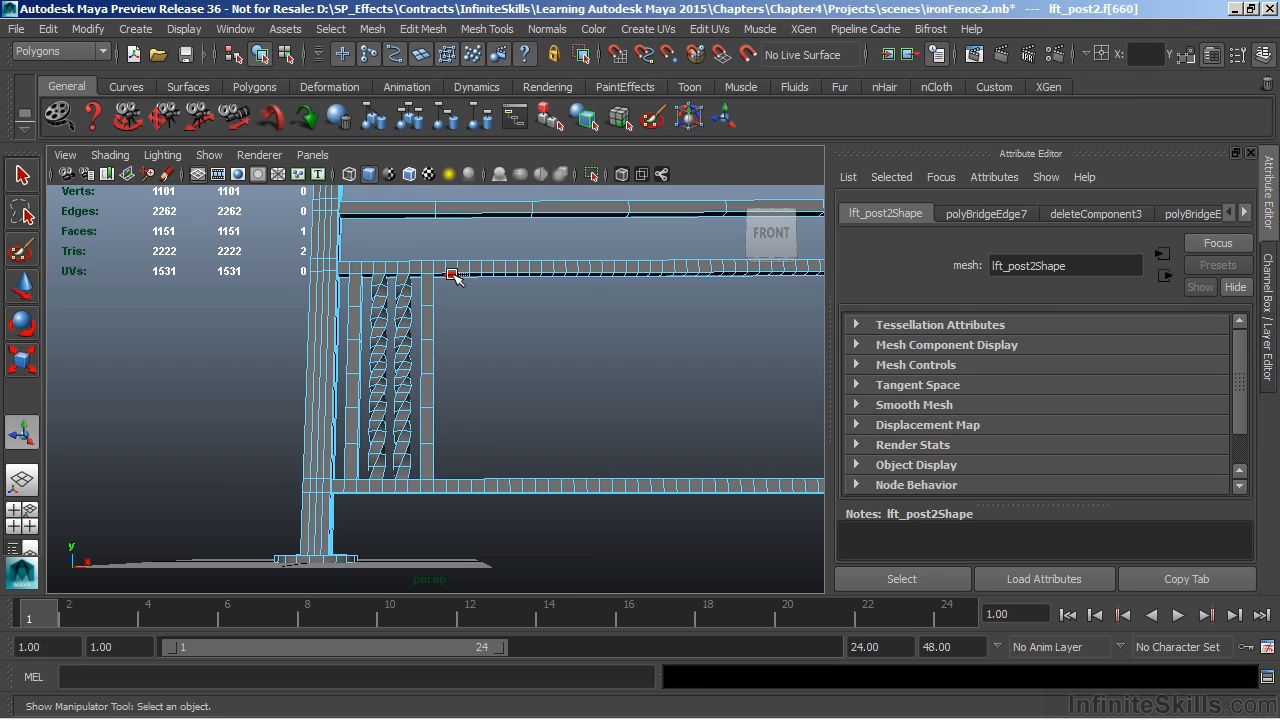
middle_click_drag(460, 449, 476, 487, "alt")
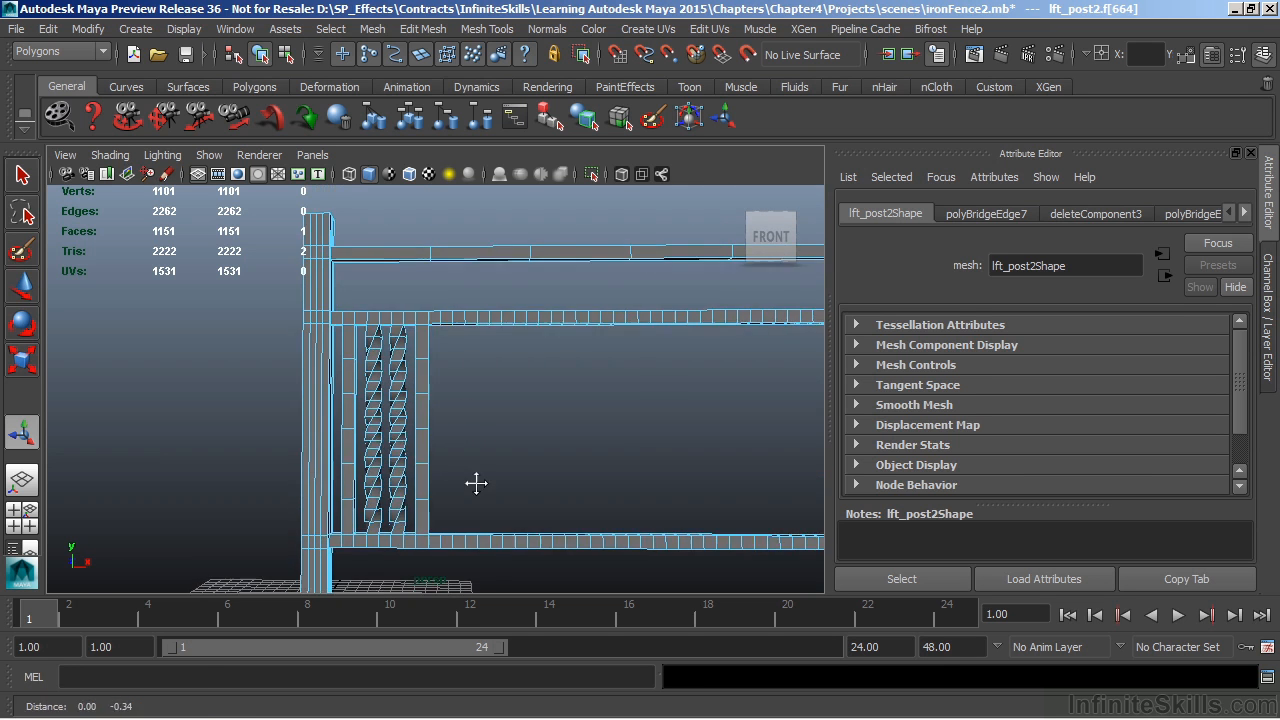
left_click_drag(476, 444, 475, 464, "alt")
left_click(445, 554, "shift")
key("Delete")
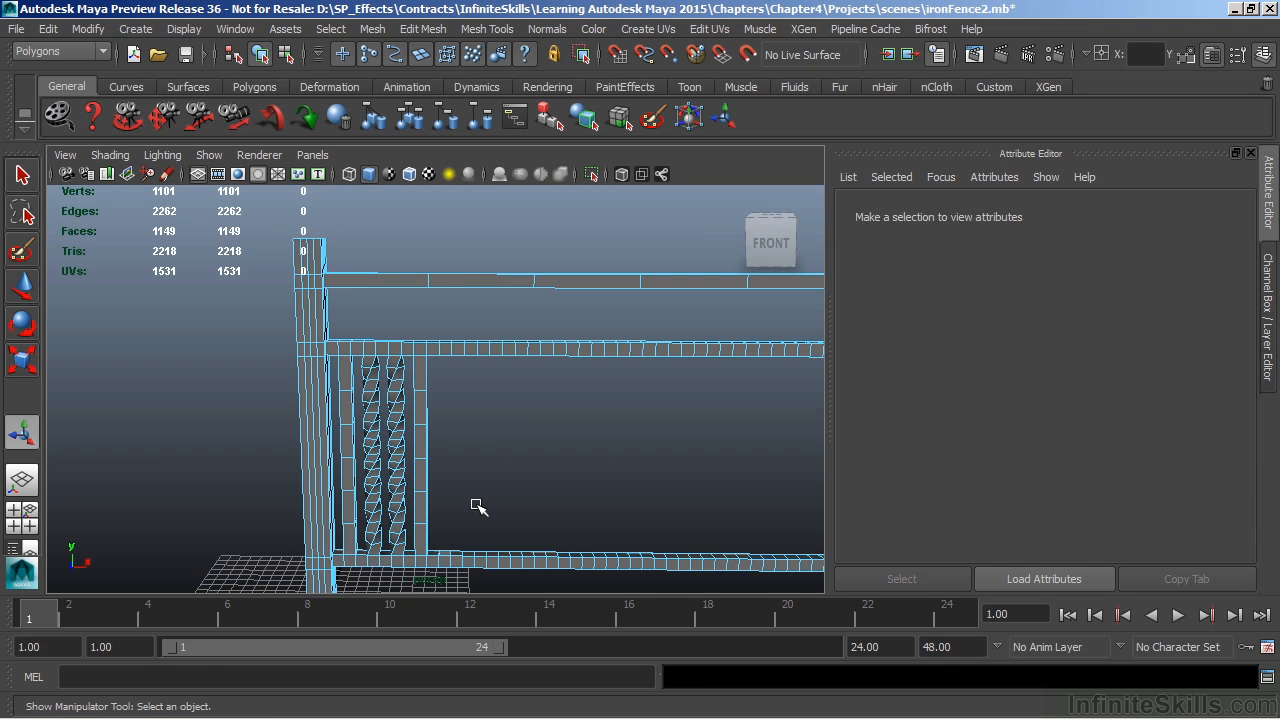
Select the border edges of both new rail holes beside the straight bar and bridge them
right_click_drag(451, 262, 443, 225)
double_click(446, 355)
double_click(446, 553, "shift")
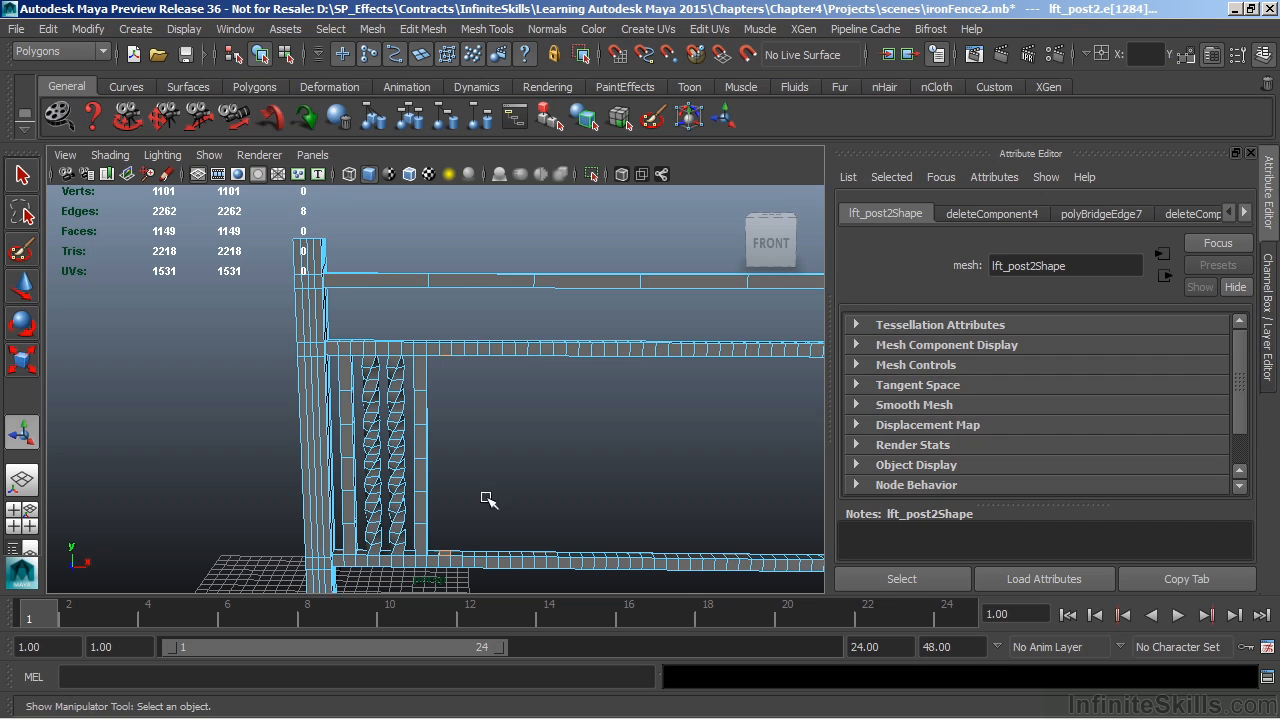
left_click(423, 29)
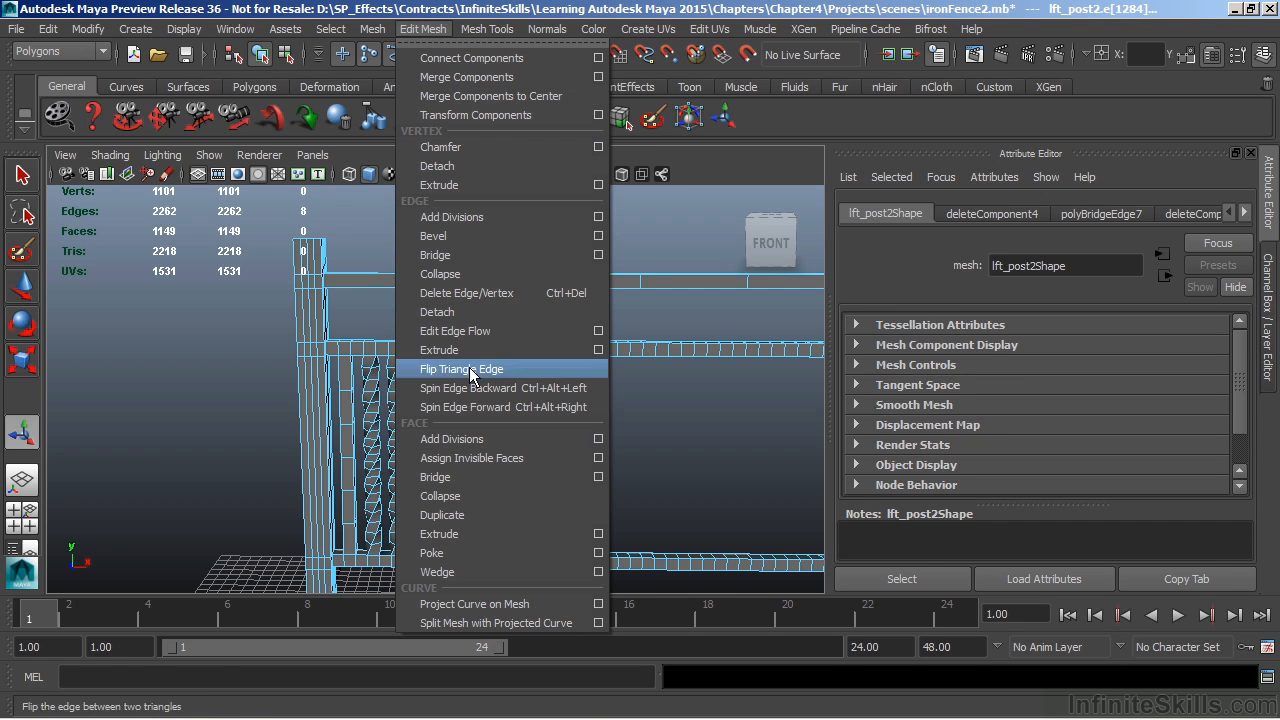
left_click(456, 477)
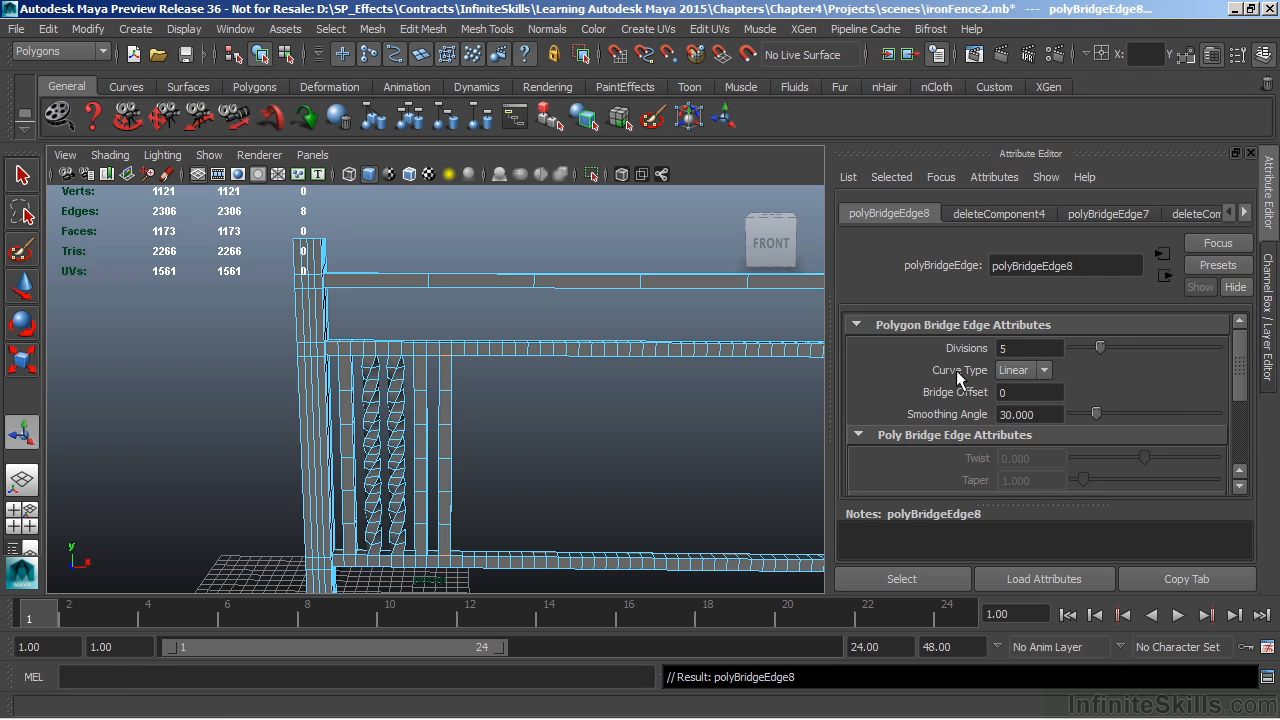
Set the new bridge's curve type to Blend, its twist to 720 and its divisions to 20
left_click(1043, 372)
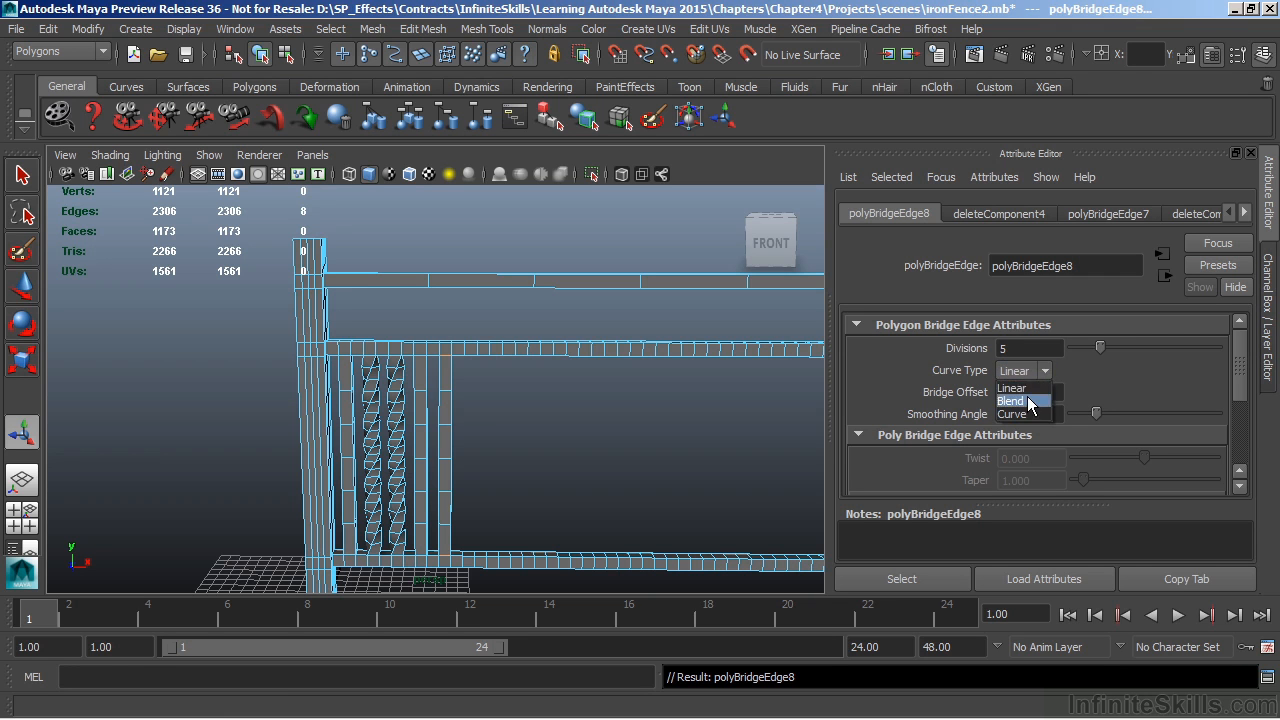
left_click(1029, 397)
left_click(1030, 458)
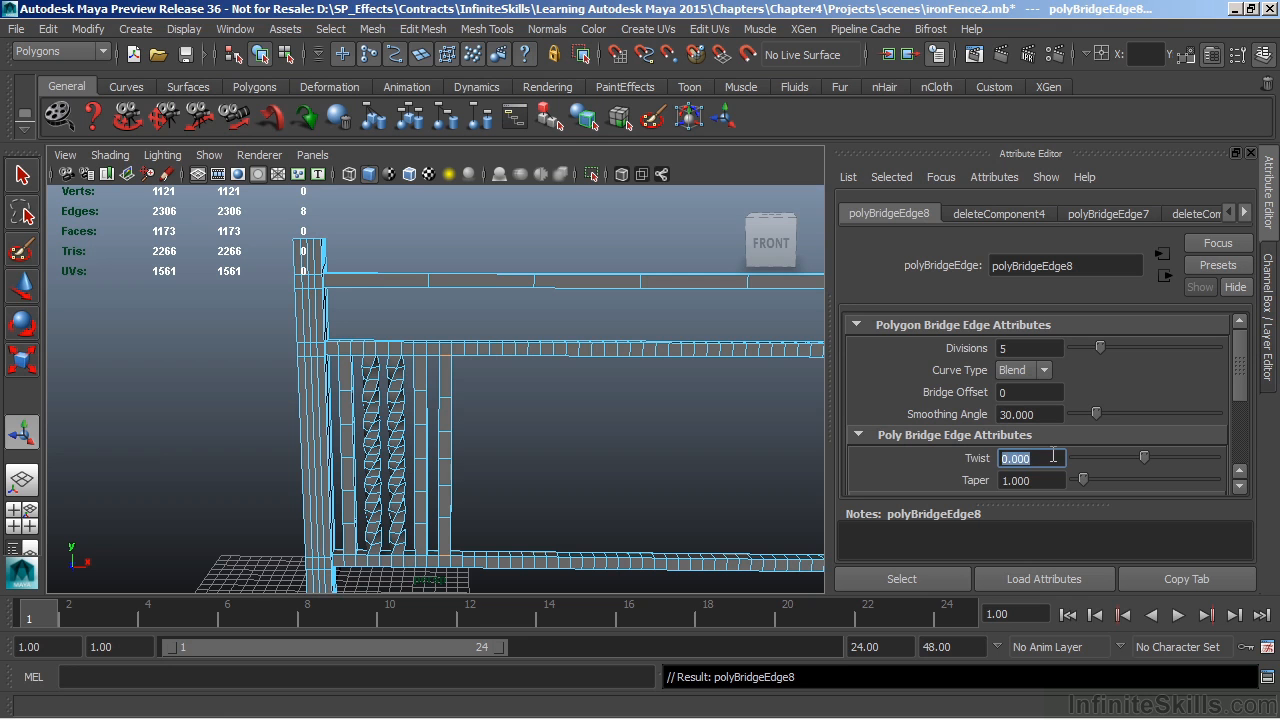
type("720")
key("Return")
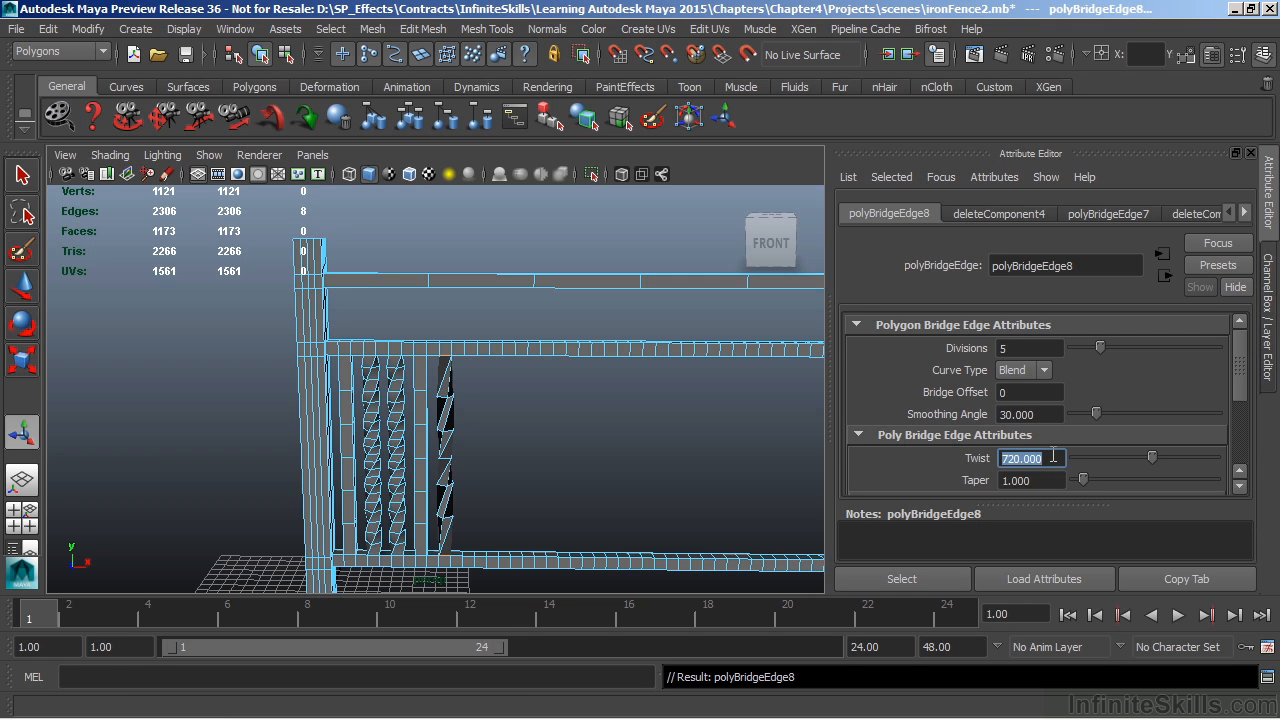
left_click(1033, 348)
type("20")
key("Return")
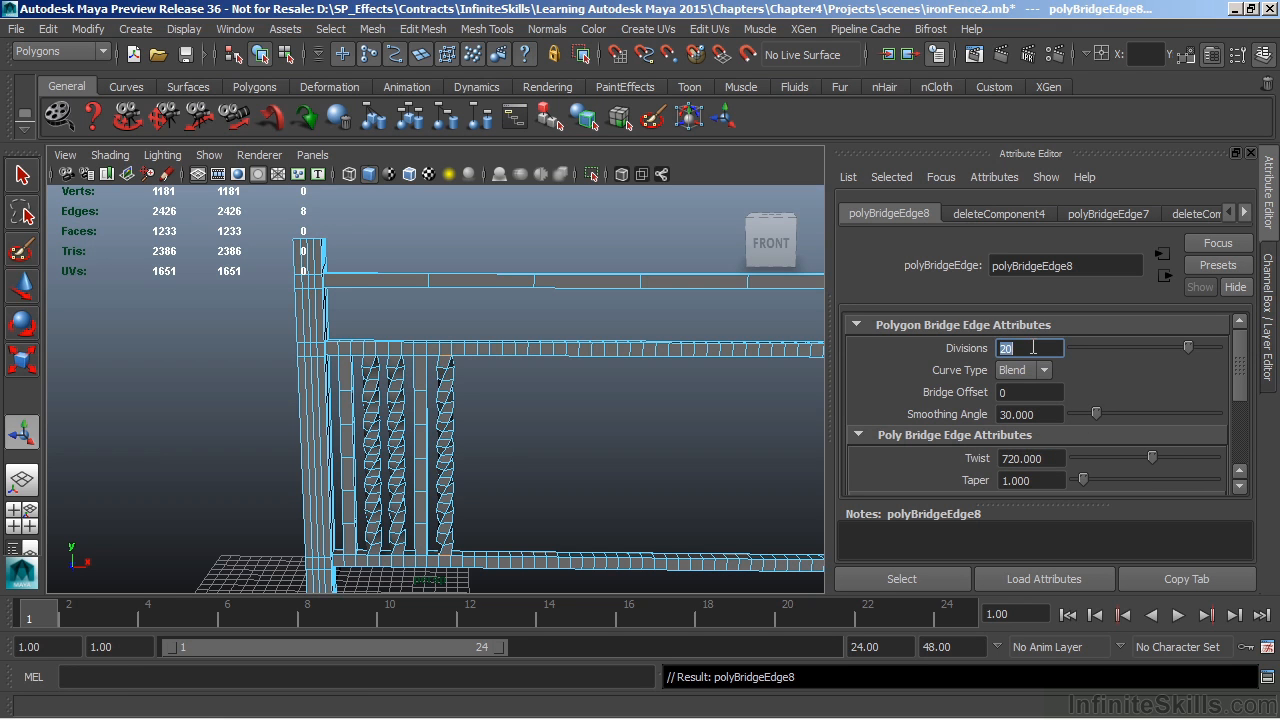
Try different taper amounts on the newly twisted bar and restore the taper to 1
left_click_drag(1240, 360, 1236, 418)
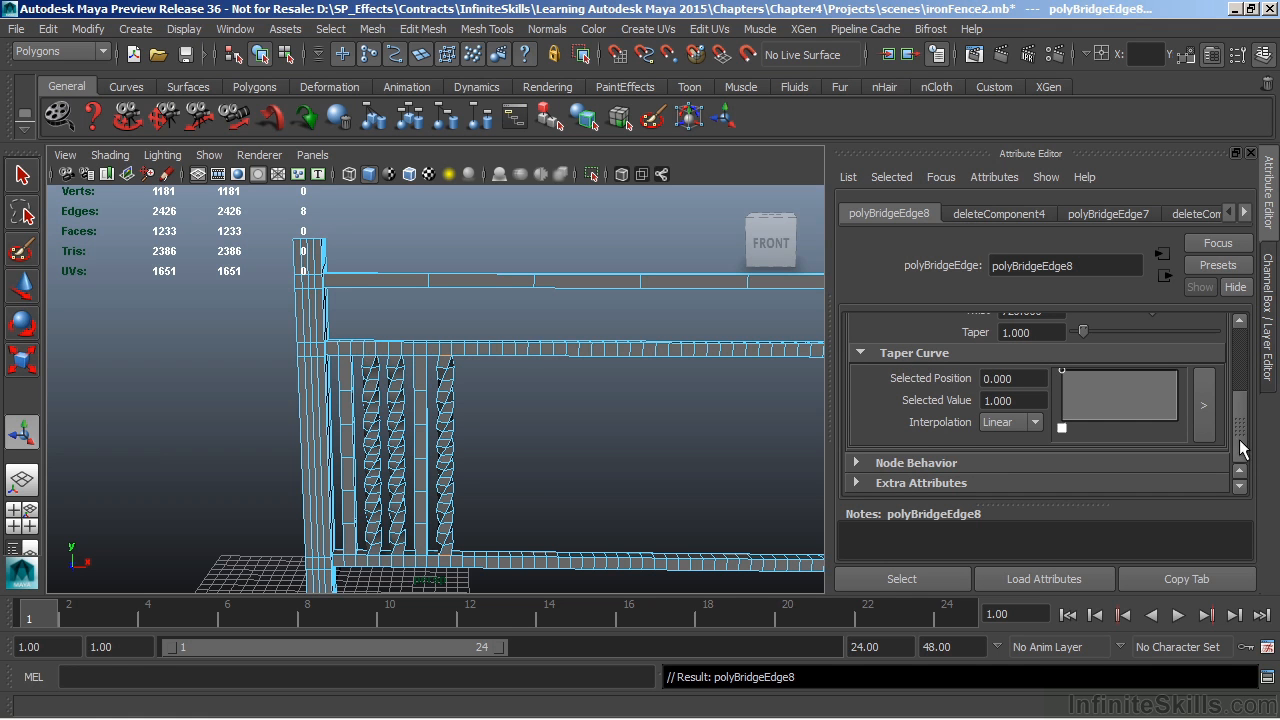
left_click_drag(1240, 450, 1237, 436)
mouse_move(1084, 358)
left_mouse_down()
mouse_move(1146, 358)
mouse_move(1050, 376)
mouse_move(1160, 366)
mouse_move(1075, 383)
mouse_move(1138, 364)
mouse_move(1076, 376)
mouse_move(1103, 372)
mouse_move(1091, 377)
left_mouse_up()
double_click(1055, 368)
type("1")
key("Return")
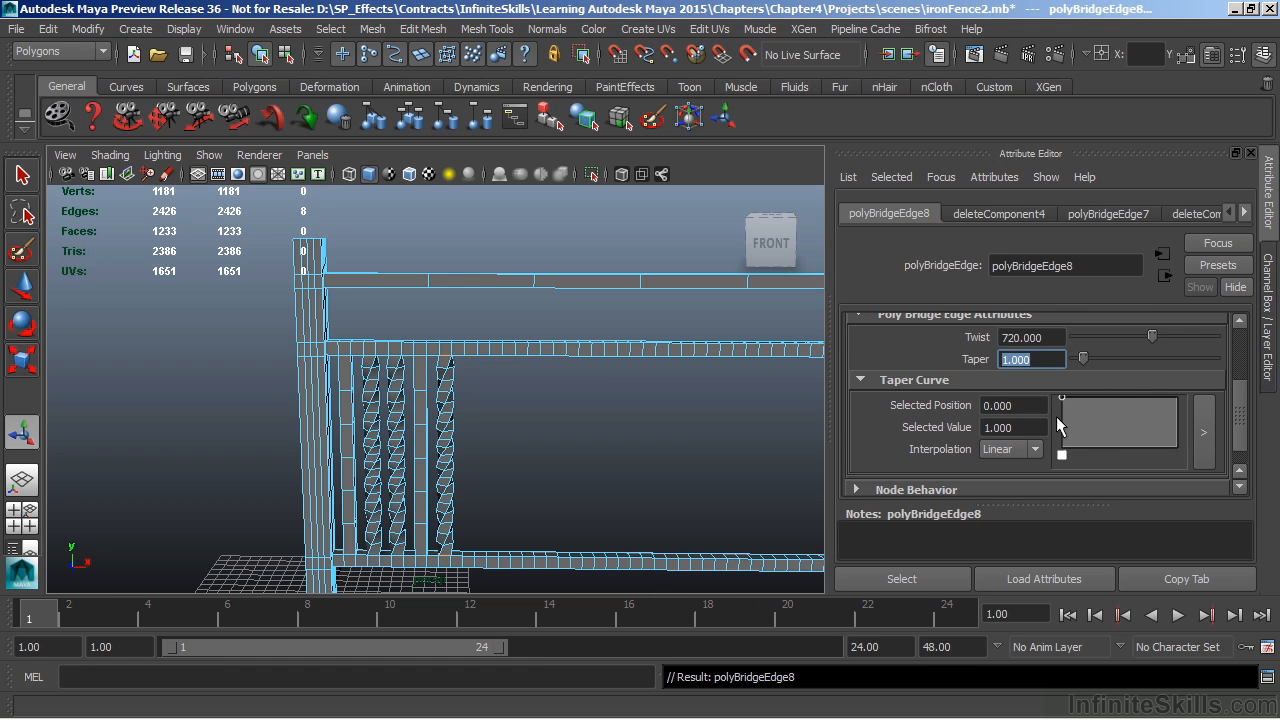
Add two points to the bar's taper curve and lower the curve's start point to a value of 0.5
scroll(1238, 405, "down", 1)
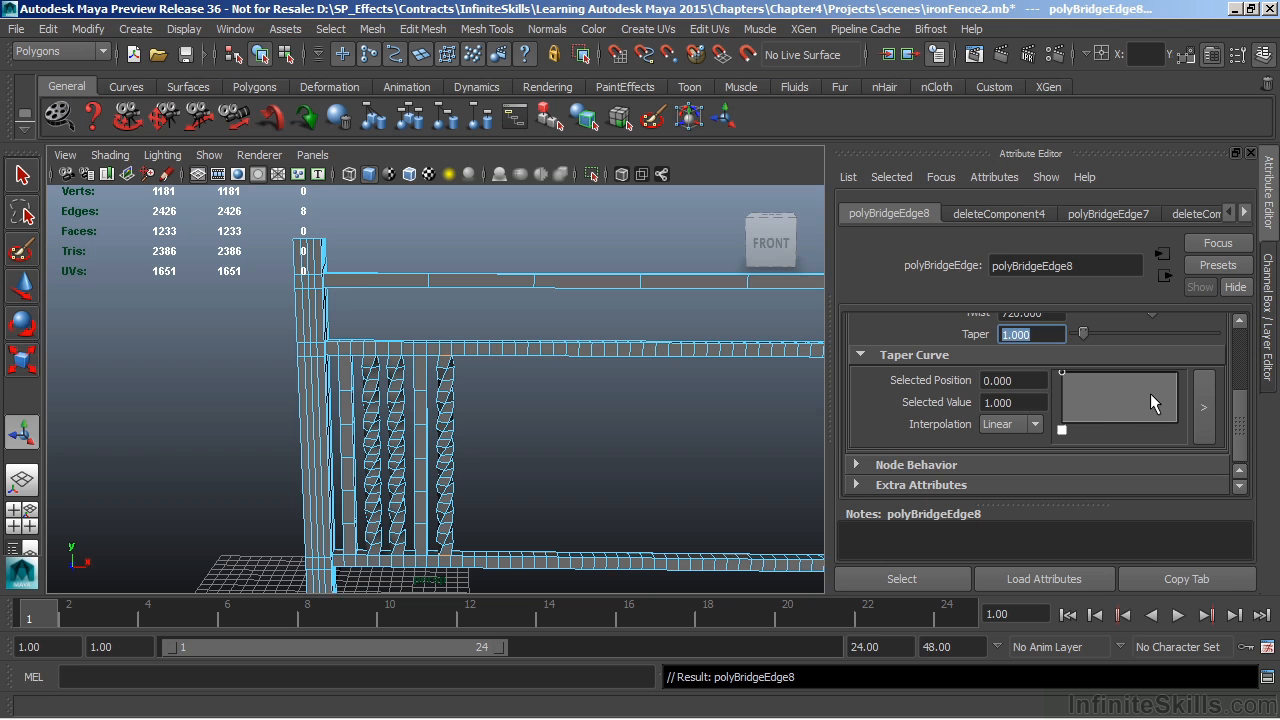
left_click_drag(1112, 390, 1156, 388)
left_click(1125, 385)
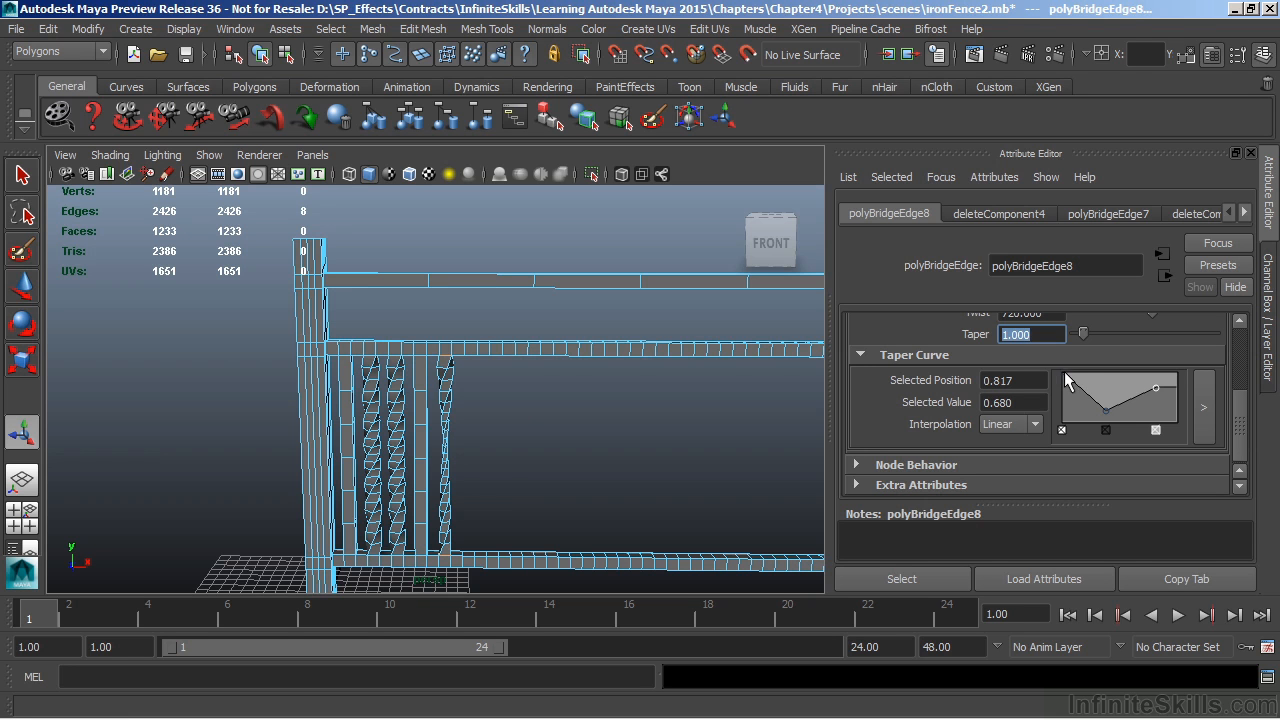
left_click_drag(1063, 374, 1055, 396)
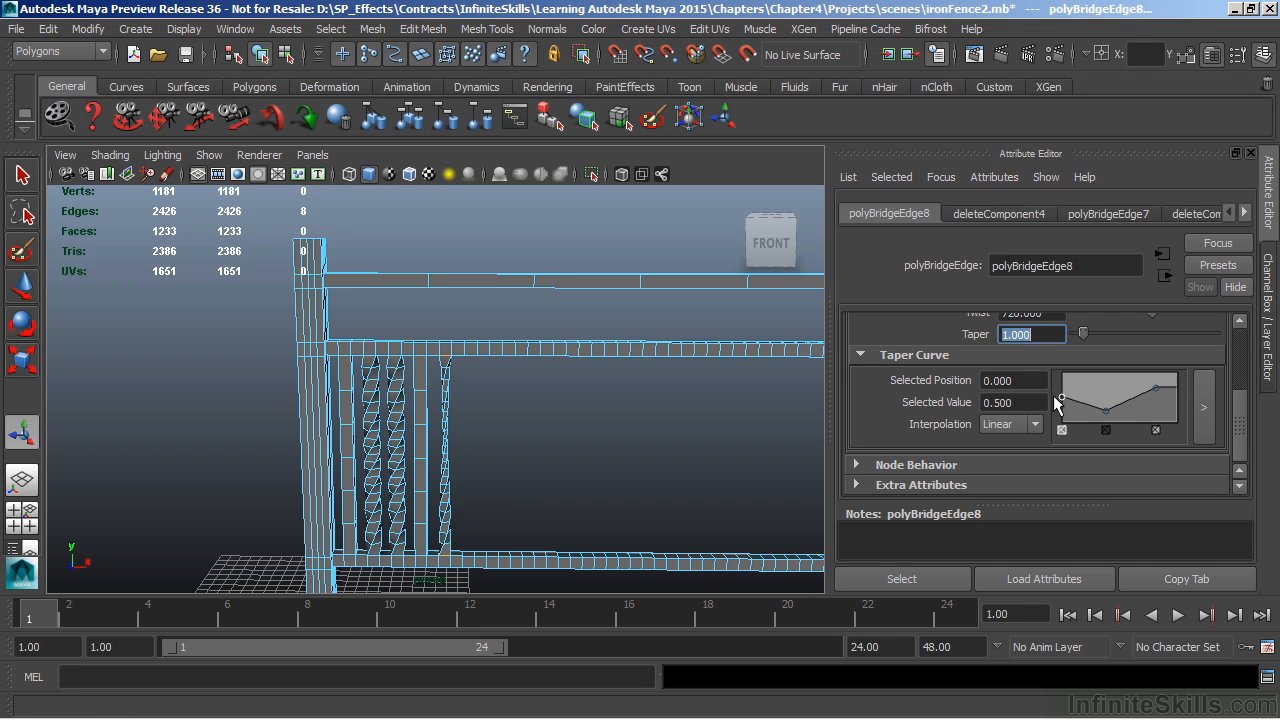
left_click(1027, 402)
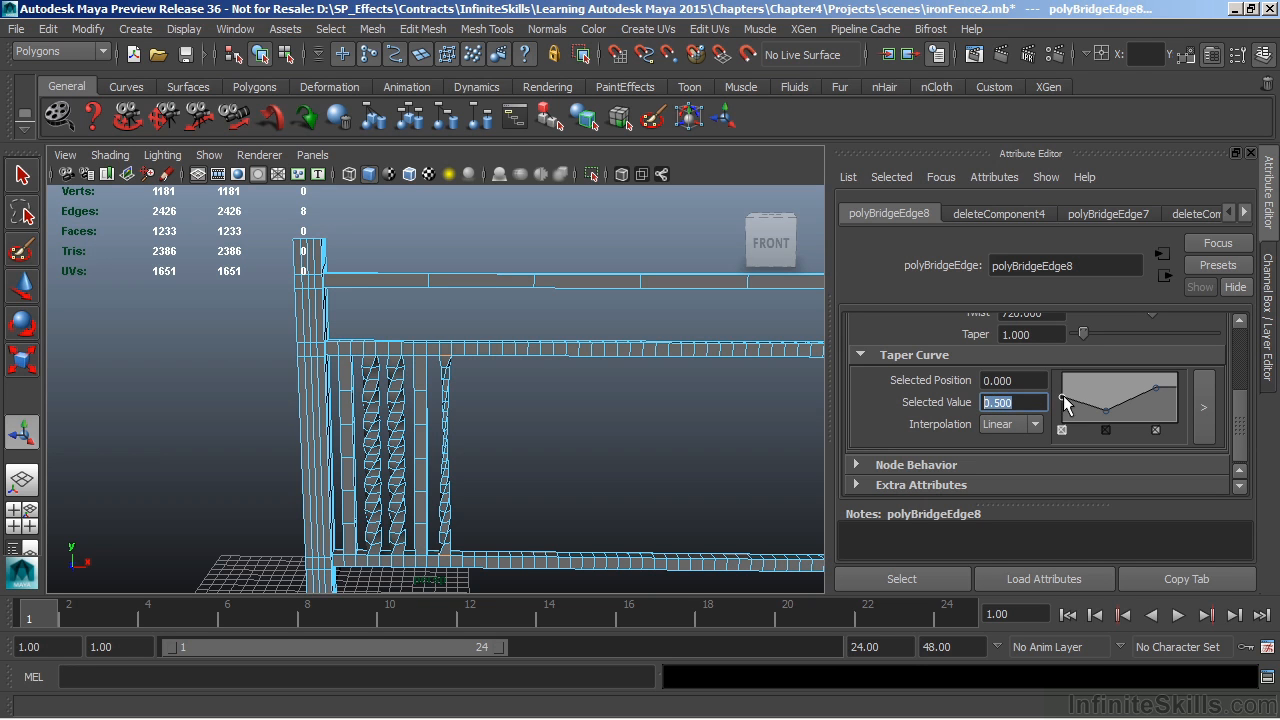
Move the taper curve's middle point to position 0.4, and set its last point to position 0.6 and value 0.5
mouse_move(1106, 410)
left_mouse_down()
mouse_move(1094, 387)
mouse_move(1108, 406)
left_mouse_up()
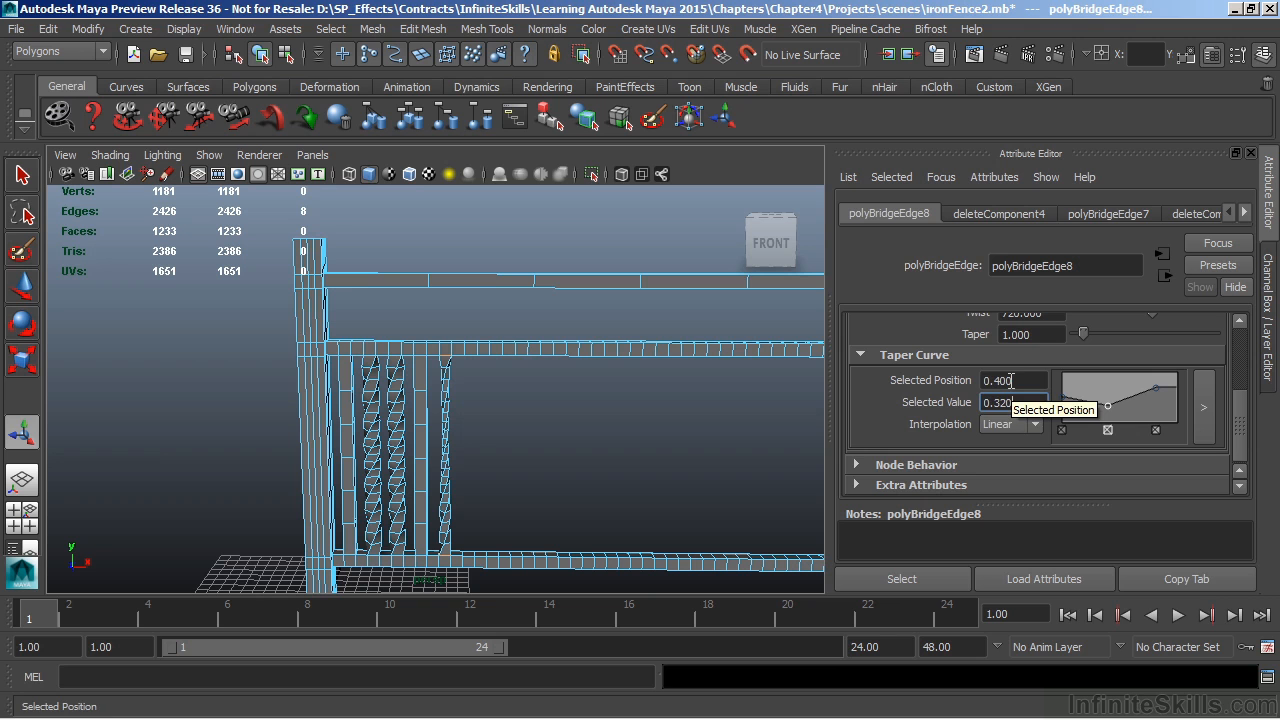
left_click_drag(1157, 387, 1133, 405)
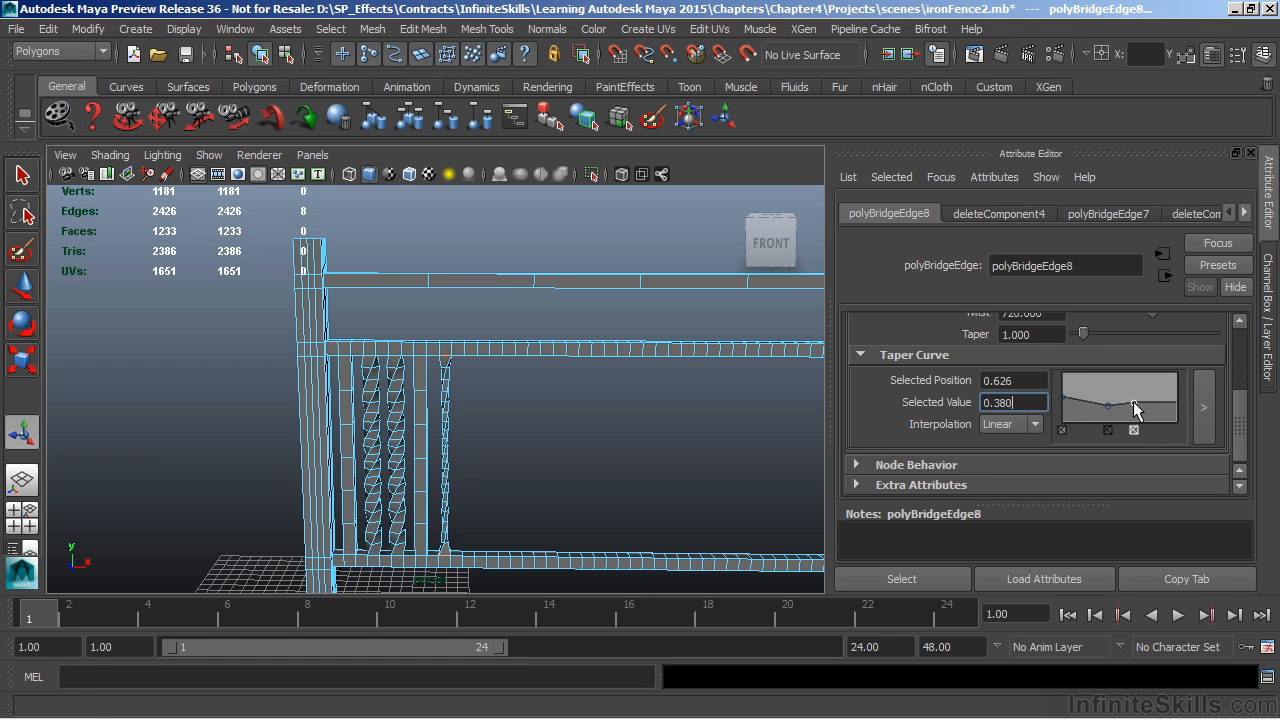
left_click(986, 384)
type("0.6")
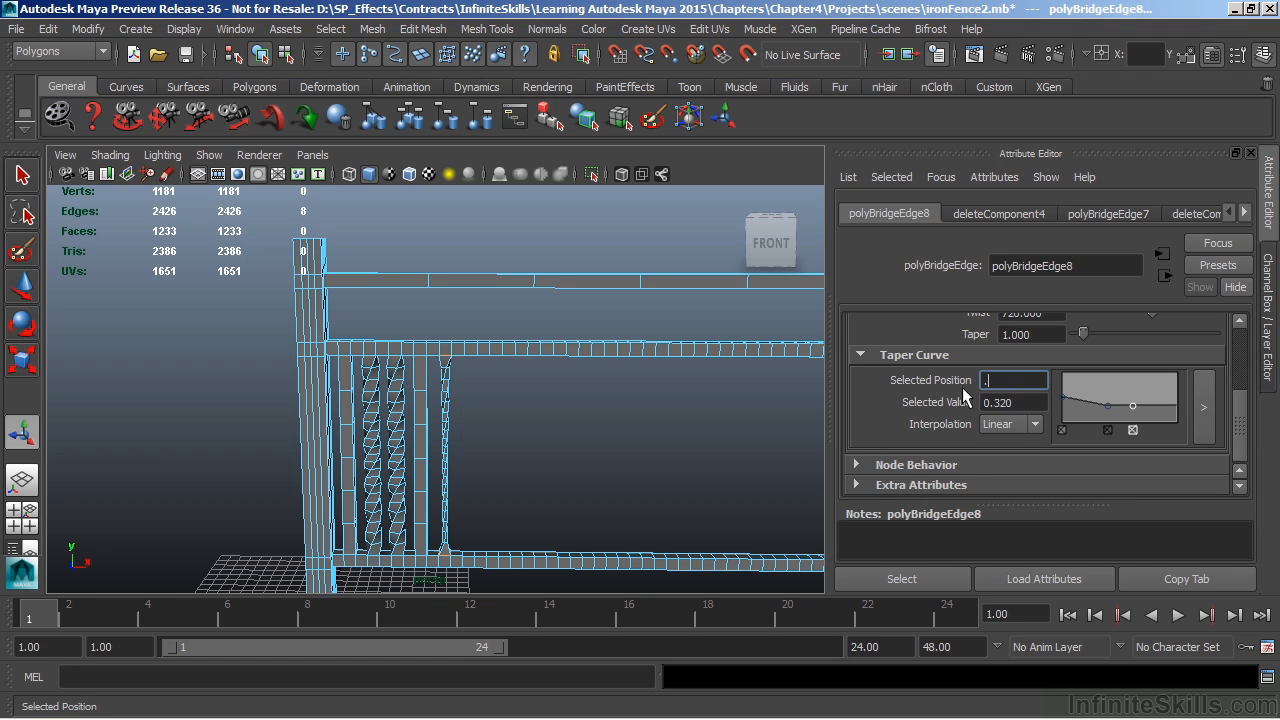
key("Return")
key("Tab")
type("0.5")
key("Return")
Set the value of the taper curve point at position 0.4 to 0.5
left_click(1107, 404)
double_click(1012, 402)
type(".5")
key("Return")
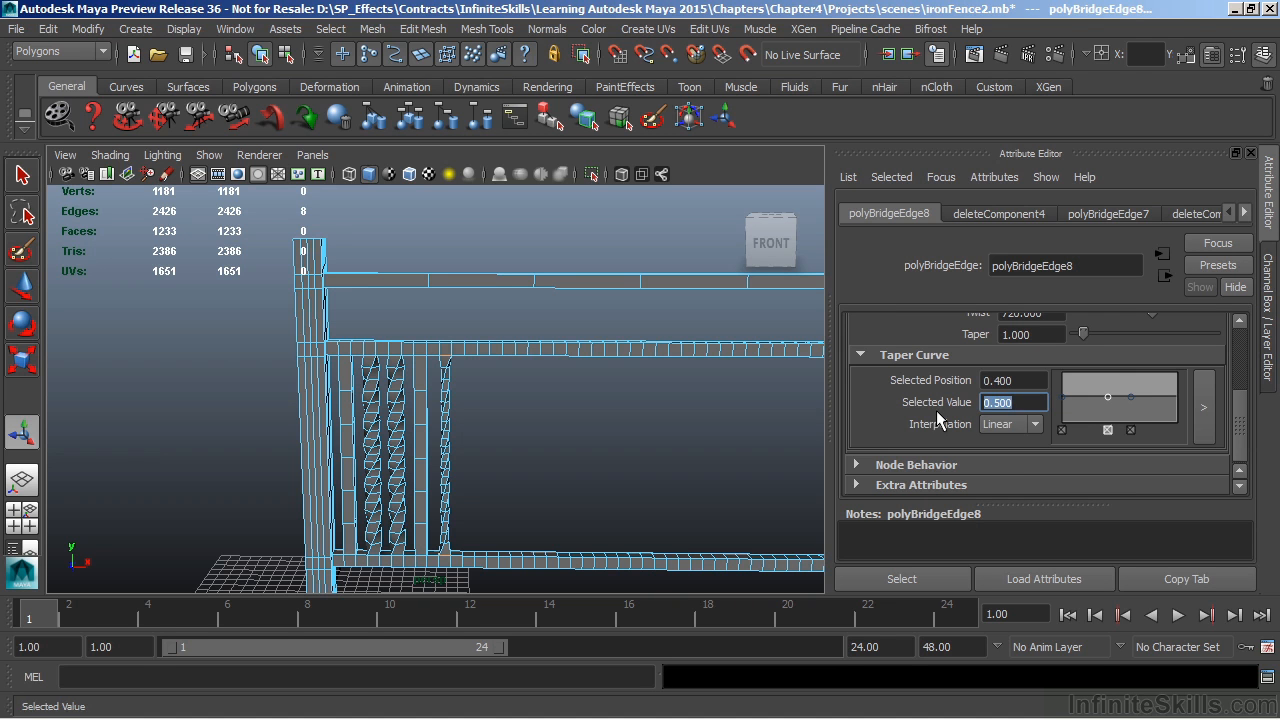
Add a taper curve point between the two inner points, raise it to value 1 and set its position to 0.5
left_click(1120, 397)
left_click_drag(1016, 381, 958, 381)
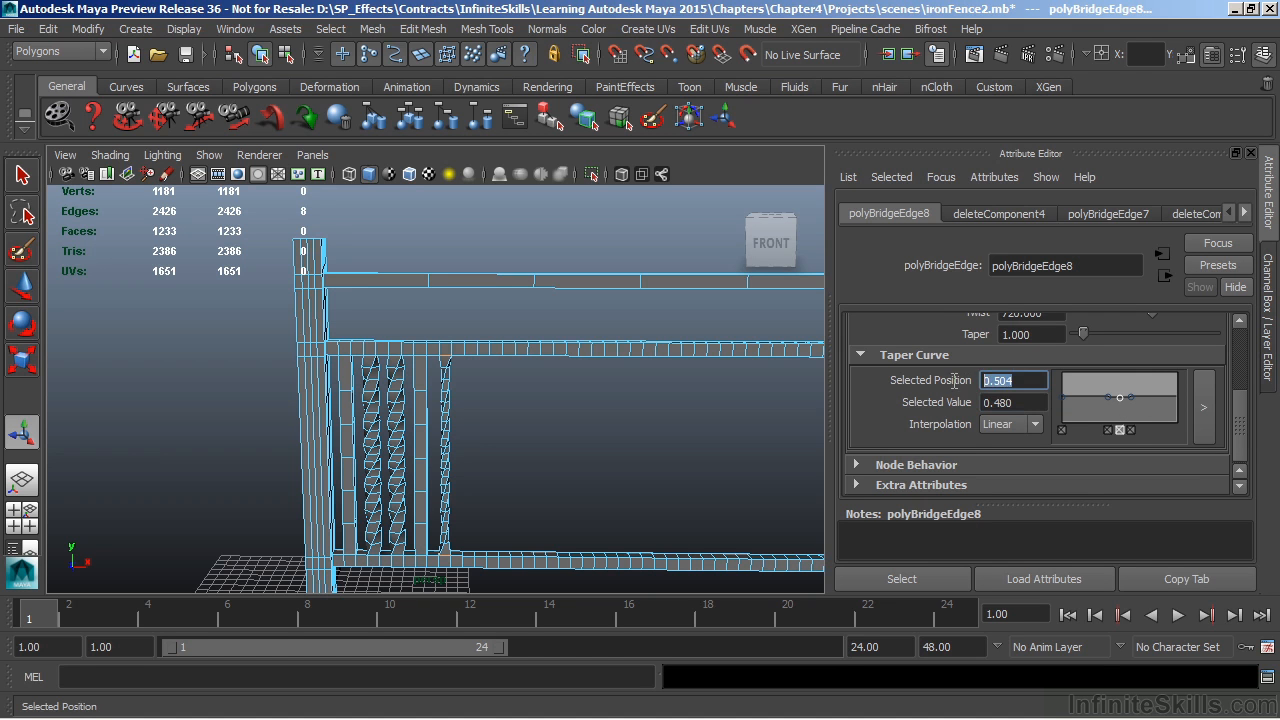
type(".5")
left_click_drag(1120, 398, 1111, 355)
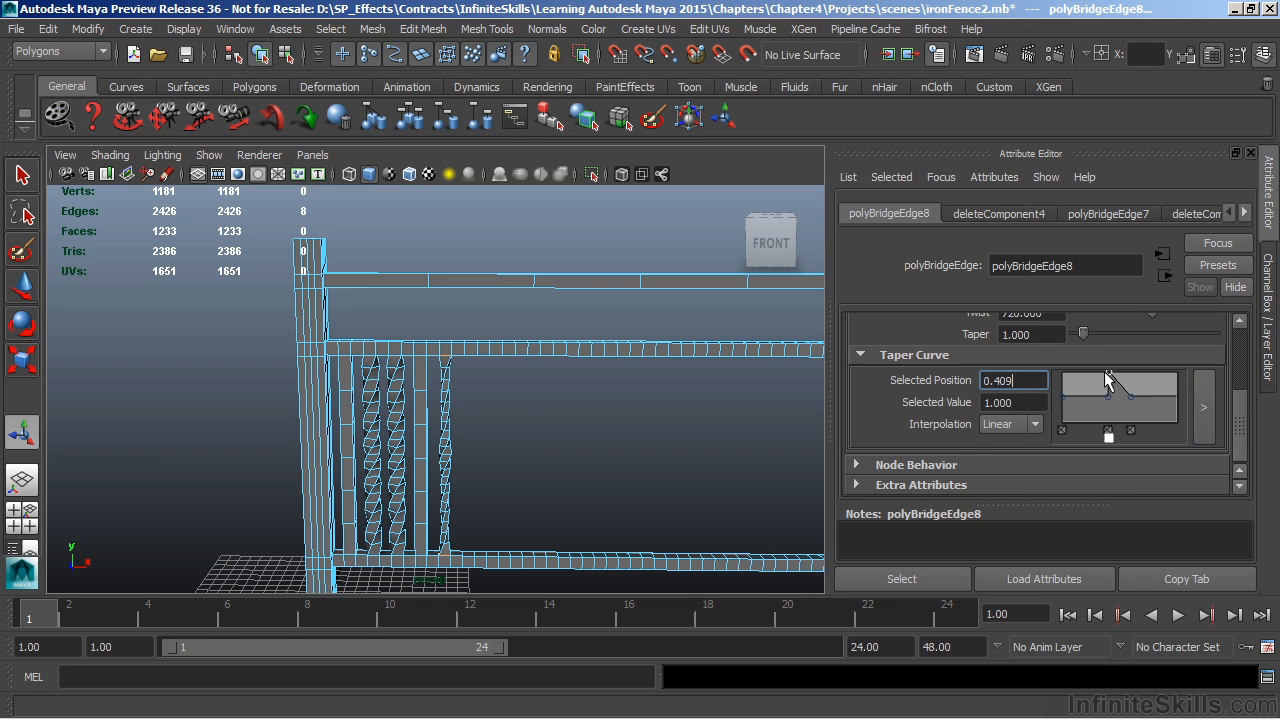
left_click_drag(1105, 372, 1116, 372)
left_click_drag(1028, 379, 980, 408)
type(".5")
key("Return")
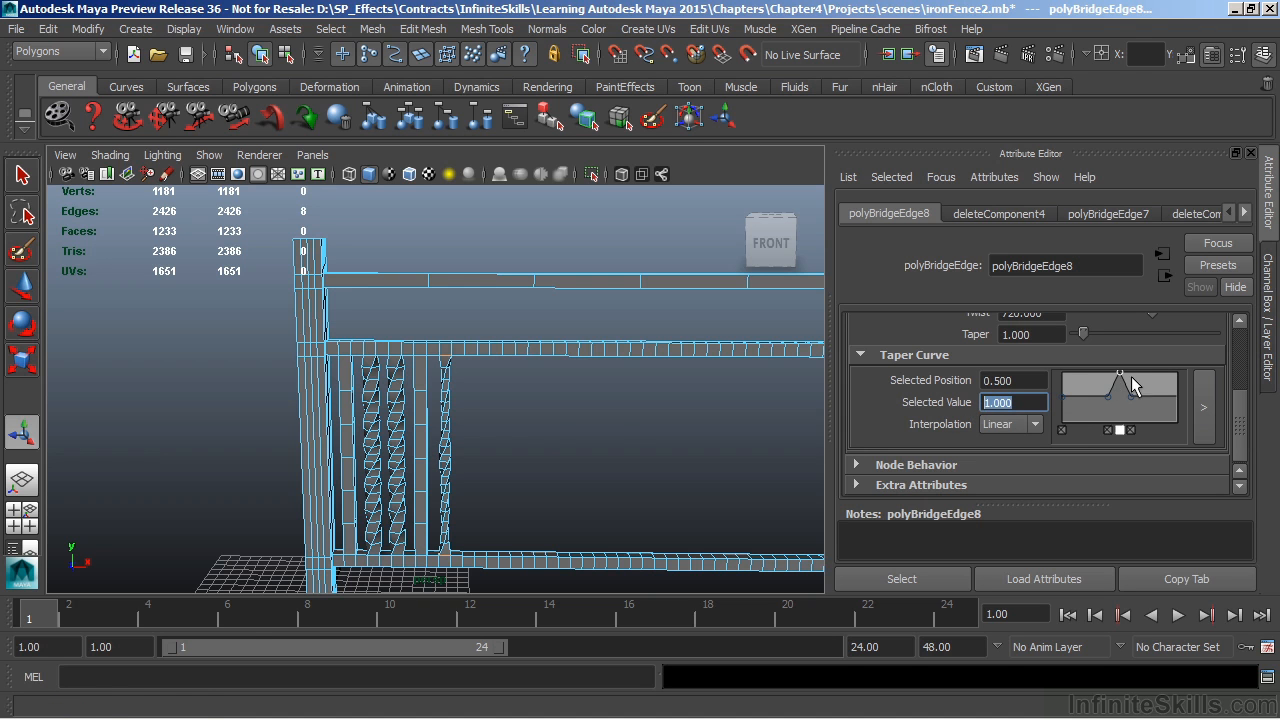
Set the central taper curve point's value to 2 to form a bulge in the middle of the bar
left_click_drag(1028, 406, 984, 408)
type("2")
key("Return")
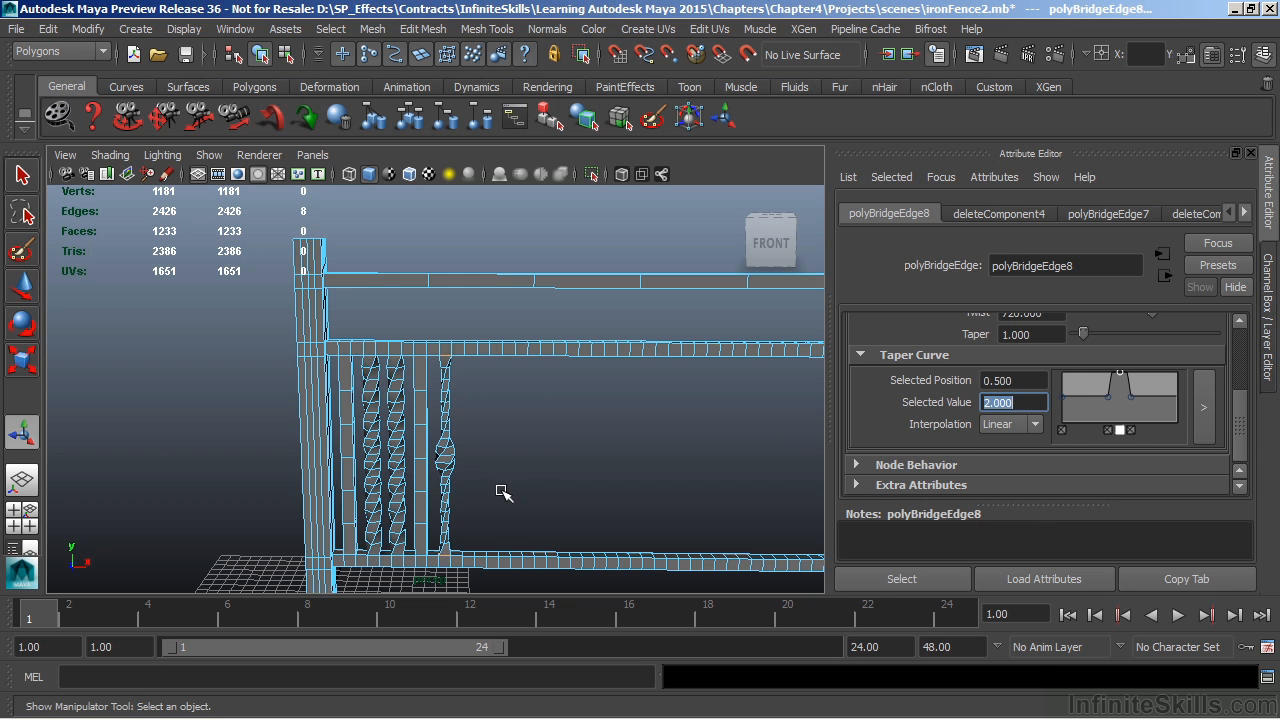
Delete the next pair of facing faces on the middle and lower rails just past the bulged twisted bar
left_click_drag(503, 492, 503, 463, "alt")
right_click_drag(476, 262, 490, 310)
left_click_drag(514, 306, 500, 340, "alt")
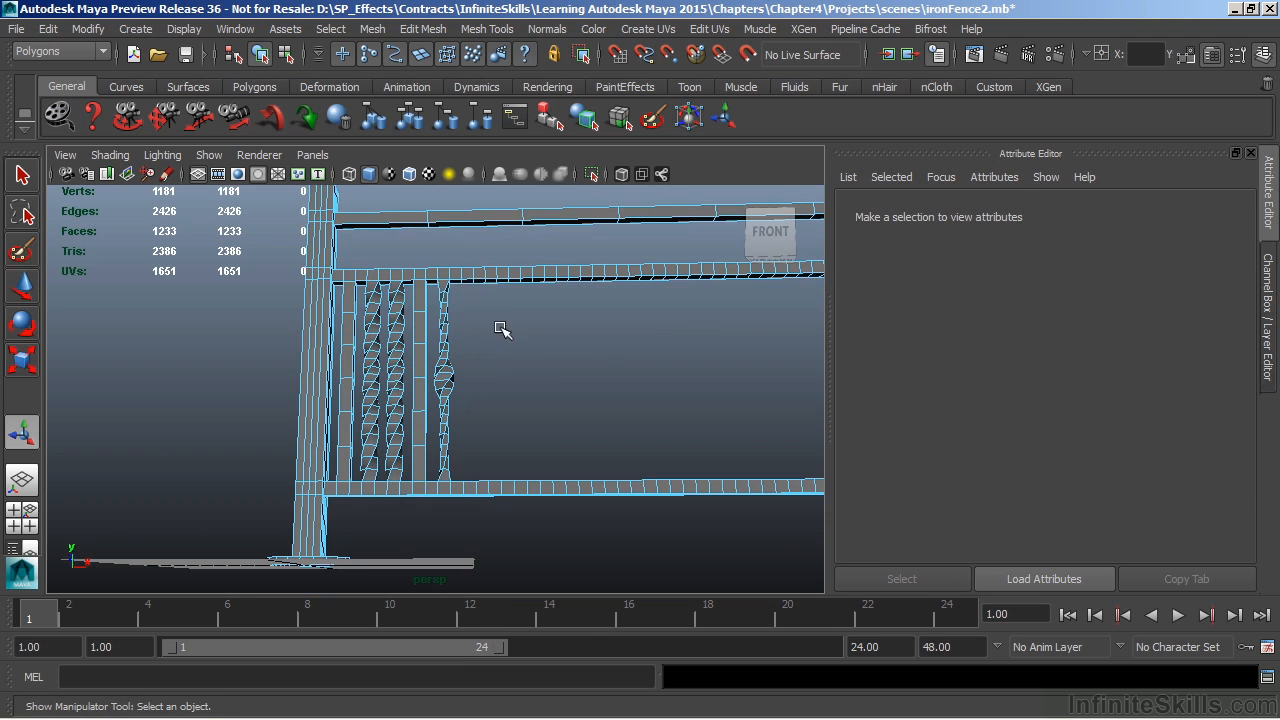
left_click(468, 282)
left_click_drag(503, 446, 486, 600, "alt")
left_click_drag(486, 449, 477, 483, "alt")
left_click(474, 503, "shift")
key("Delete")
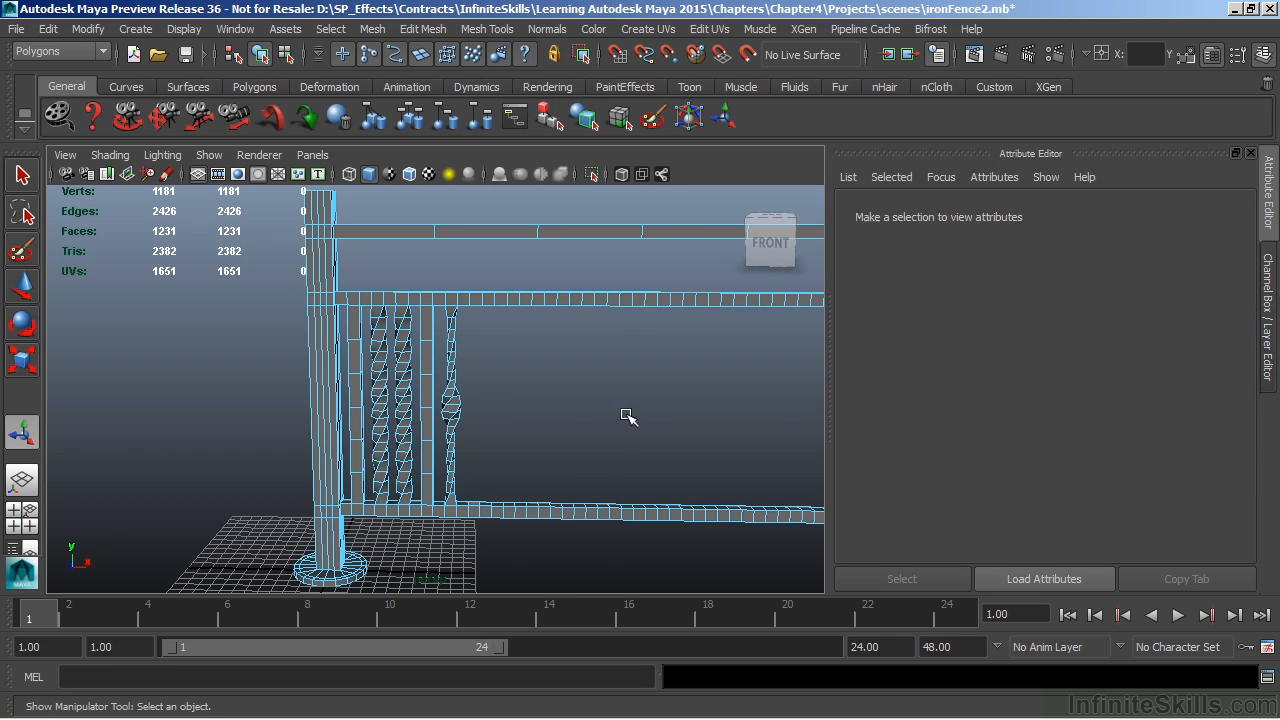
Bridge the border edges of the two rail holes beside the bulged bar to form another straight bar
right_click_drag(478, 303, 480, 222)
left_click(480, 306)
double_click(480, 306)
double_click(477, 507, "shift")
left_click(433, 30)
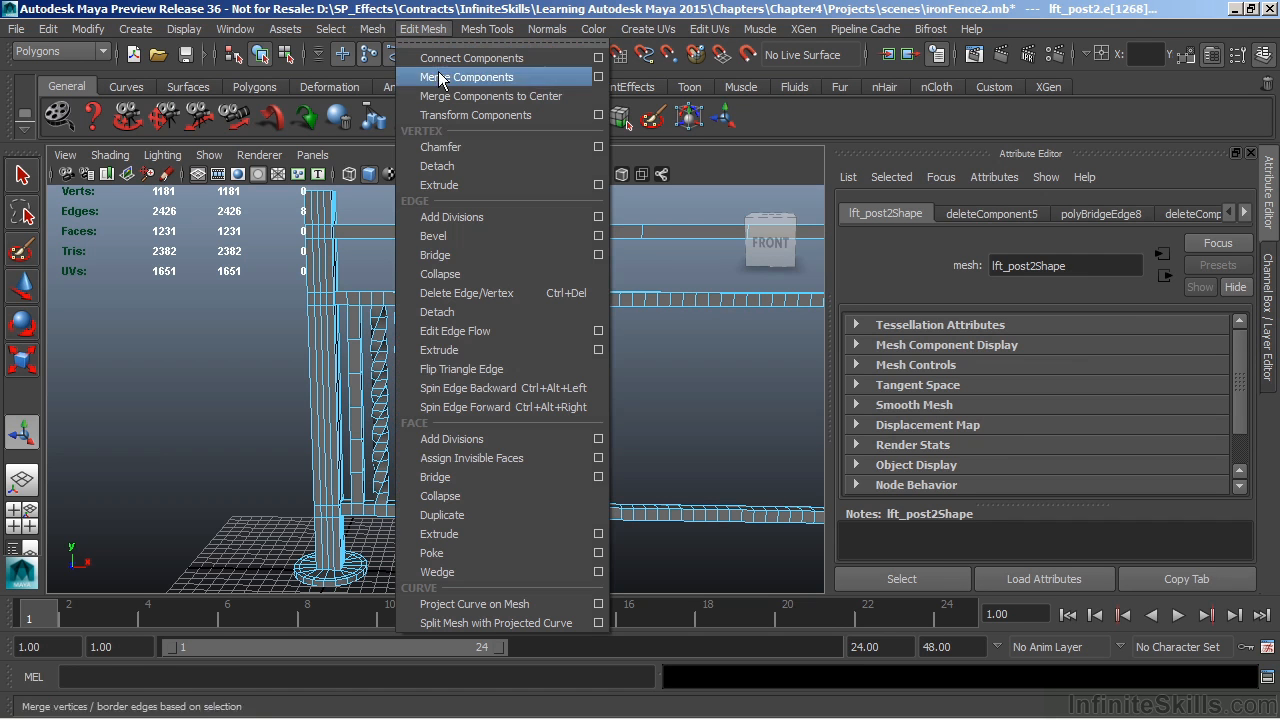
left_click(432, 477)
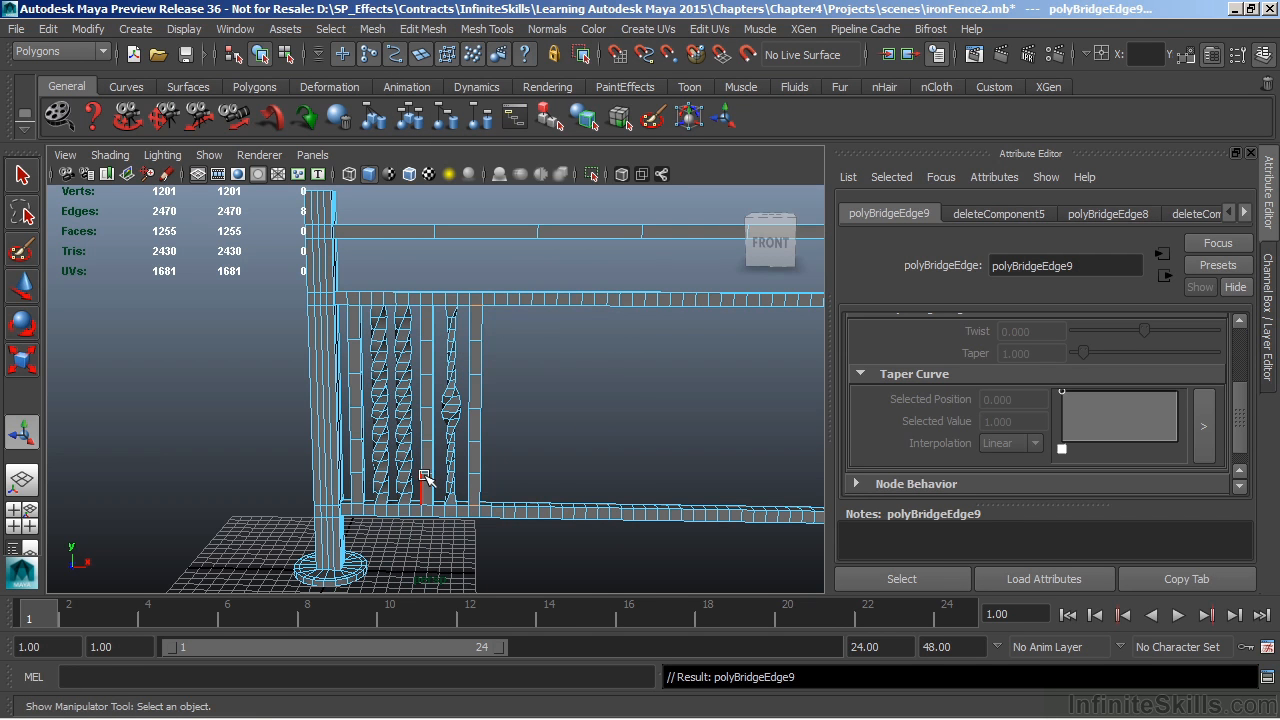
left_click_drag(523, 323, 488, 250, "alt")
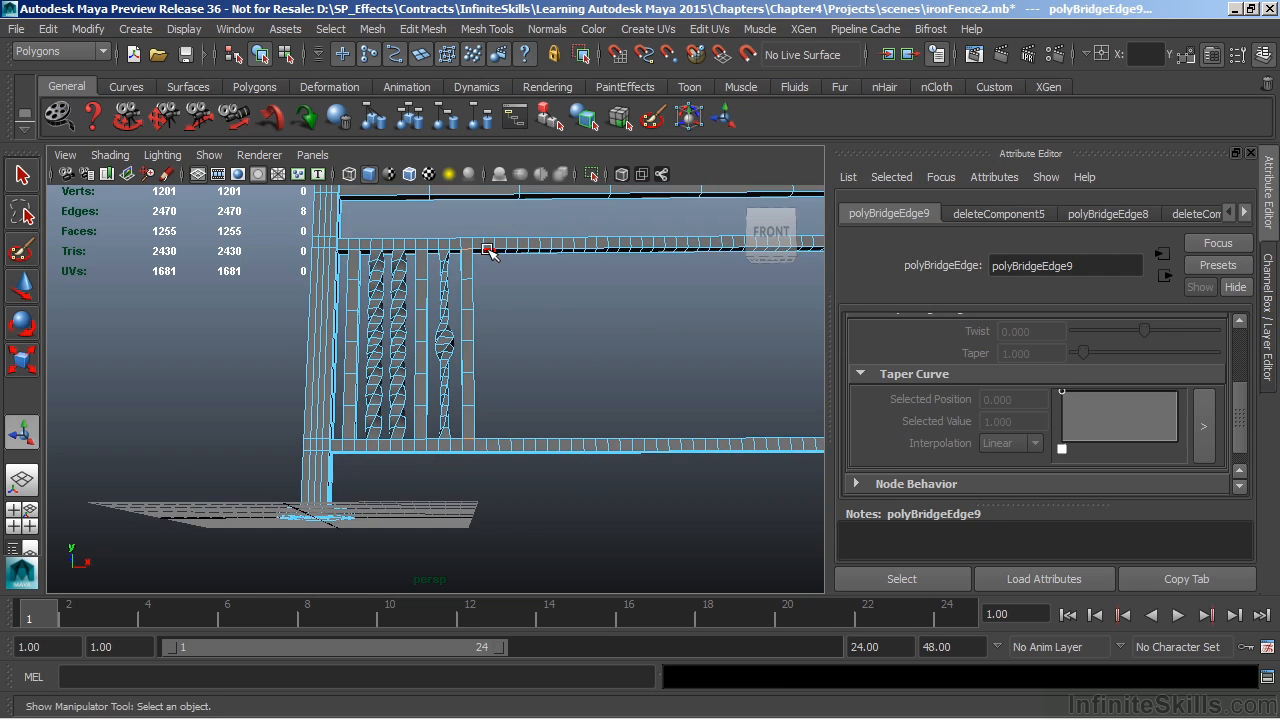
Delete the next pair of facing faces on the middle and lower rails just past the last straight bar
left_click(487, 250)
left_click_drag(525, 309, 521, 403, "alt")
middle_click_drag(521, 403, 521, 355, "alt")
left_click(476, 498, "shift")
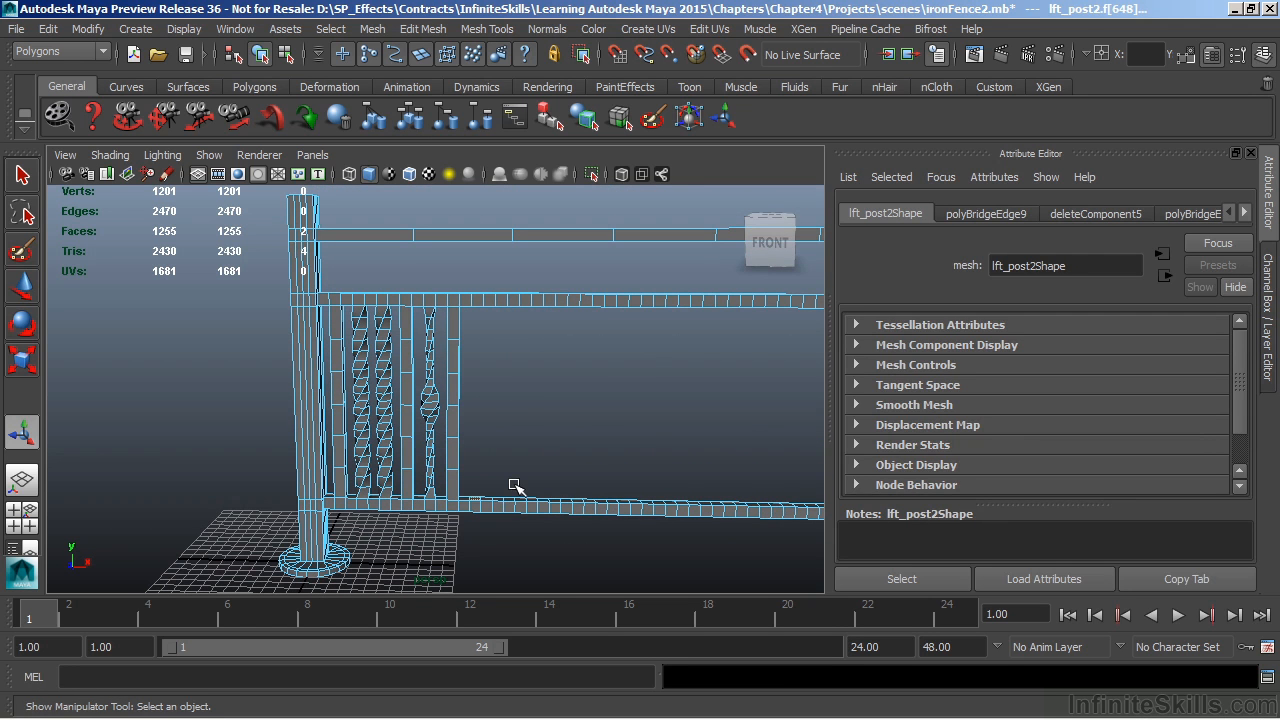
key("Delete")
Bridge the border edges of the two new rail holes using a smooth path with curve and 5 divisions
left_click_drag(562, 480, 509, 437, "alt")
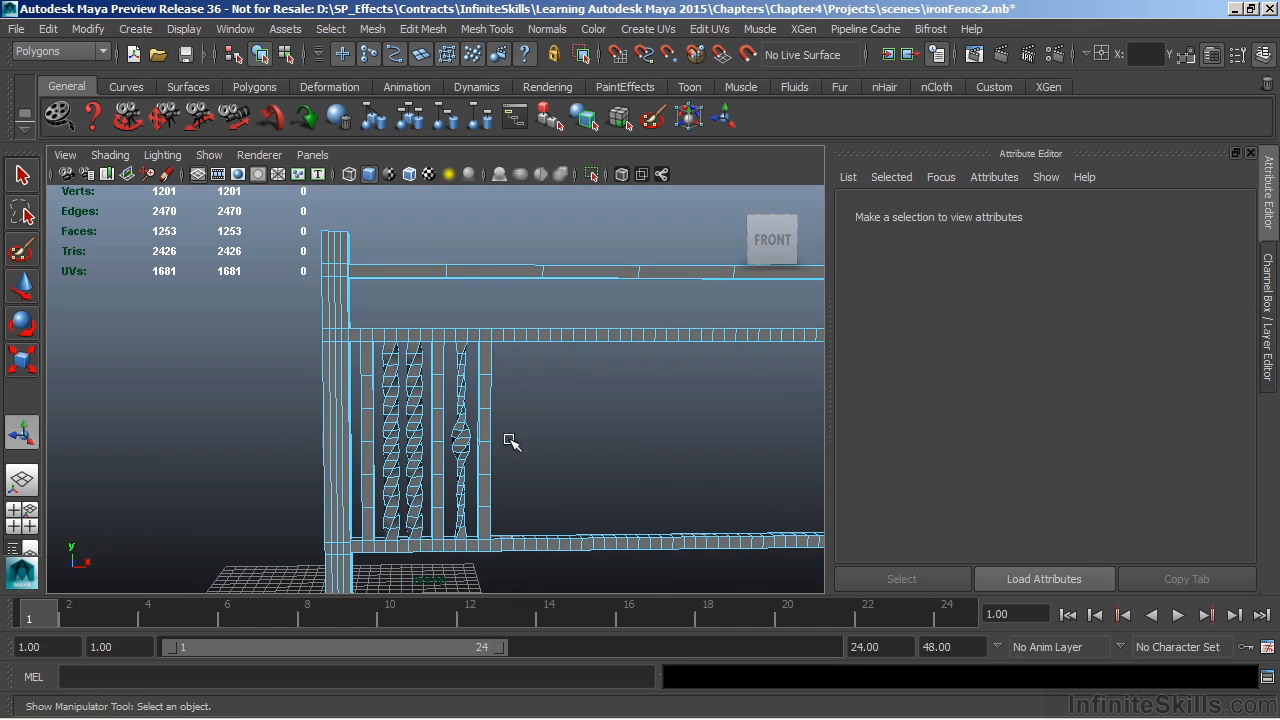
left_click_drag(518, 364, 531, 403, "alt")
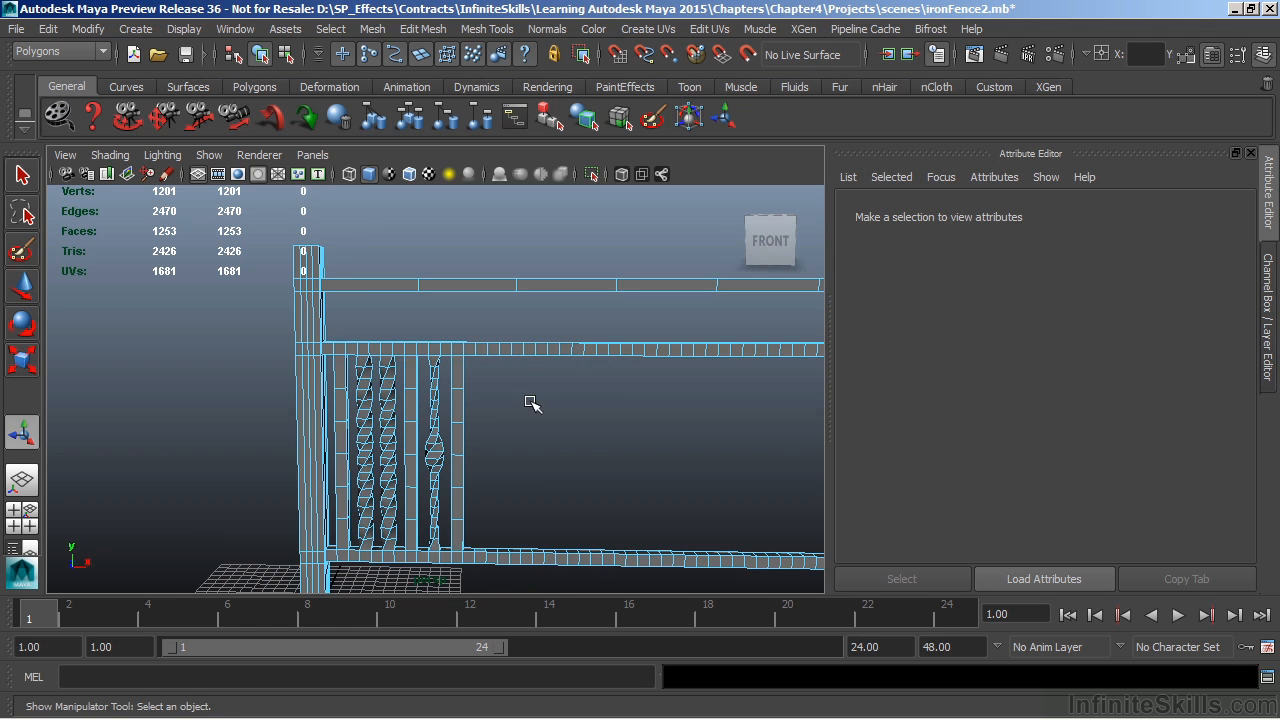
left_click_drag(517, 360, 515, 342, "alt")
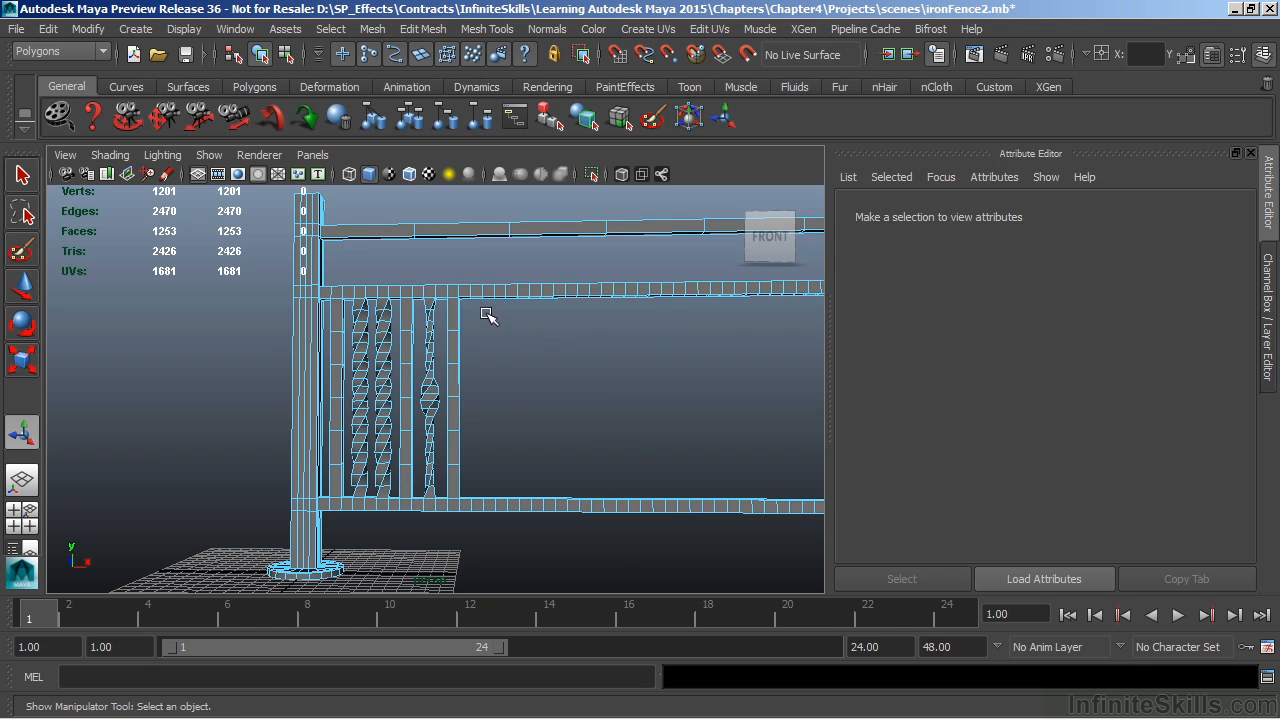
right_click_drag(480, 262, 478, 215)
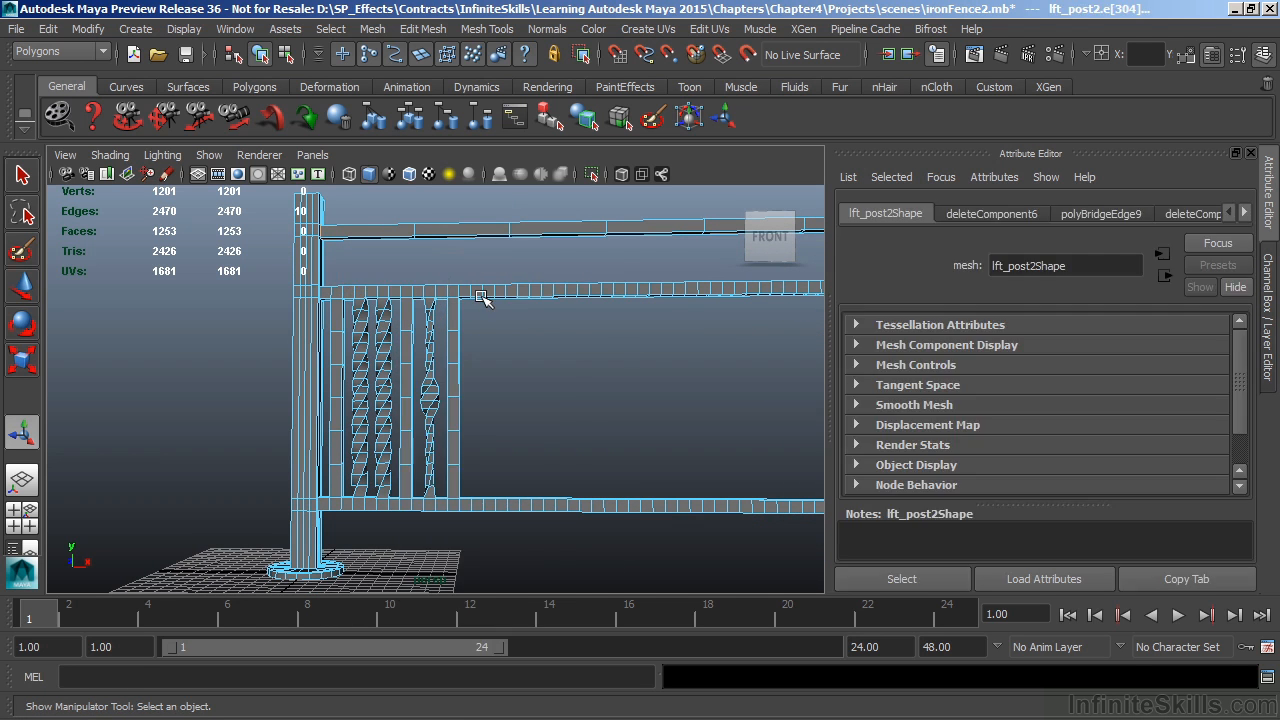
left_click(477, 297)
left_click(423, 29)
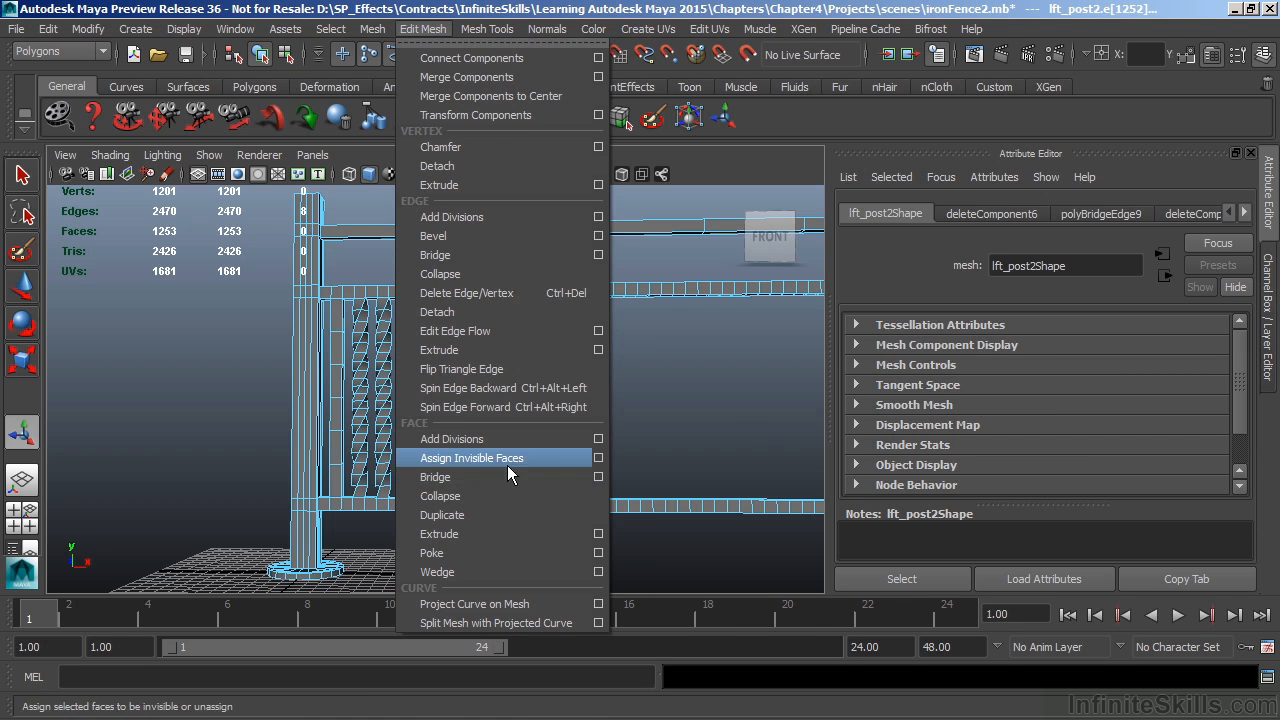
left_click(598, 477)
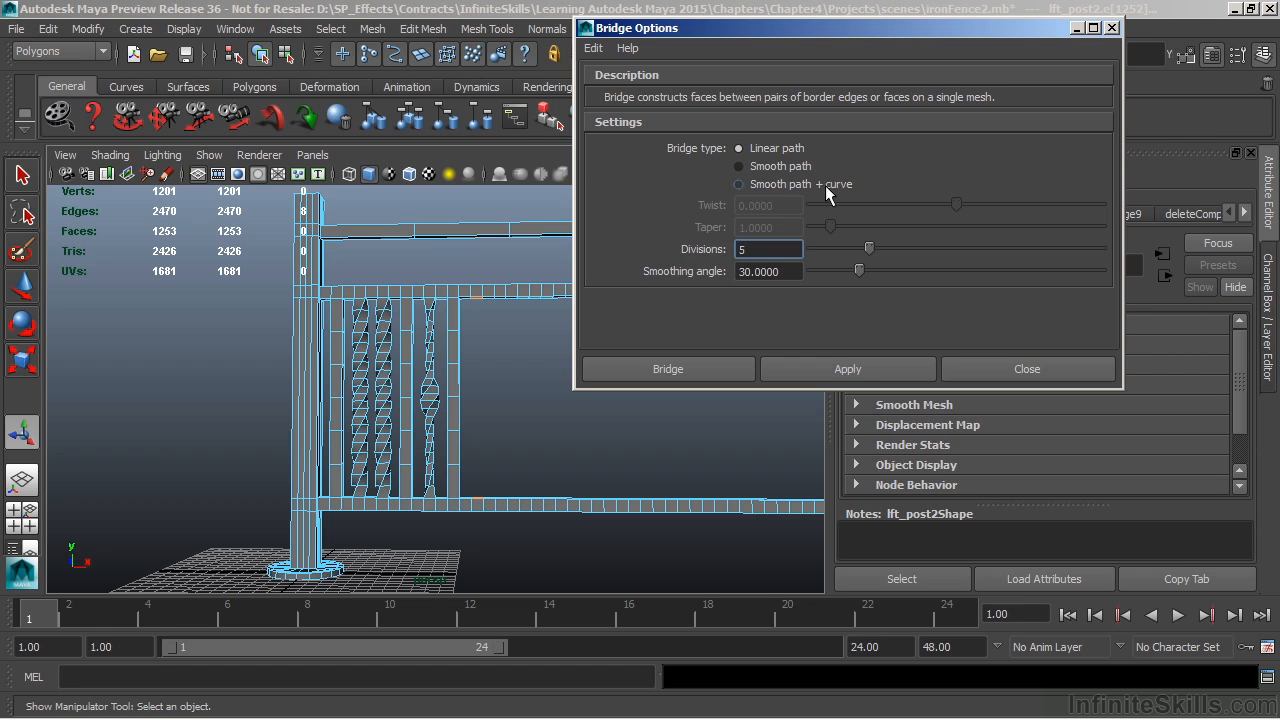
left_click(776, 185)
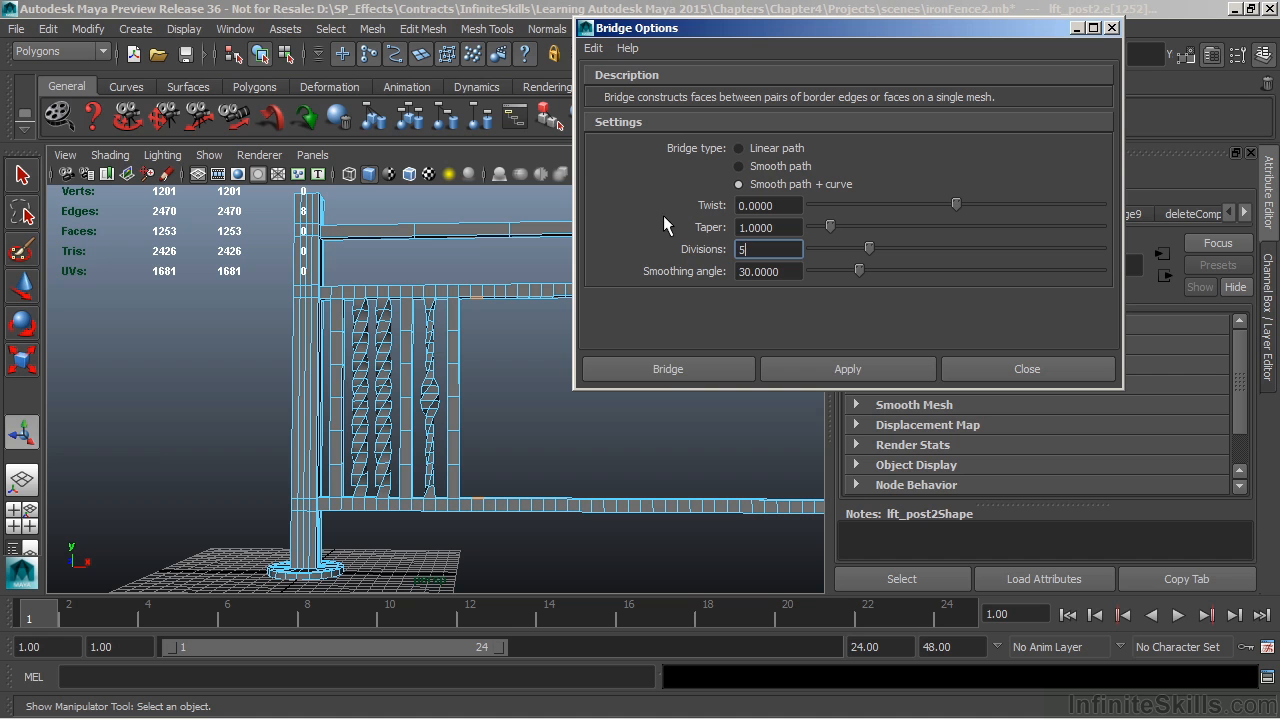
left_click(660, 369)
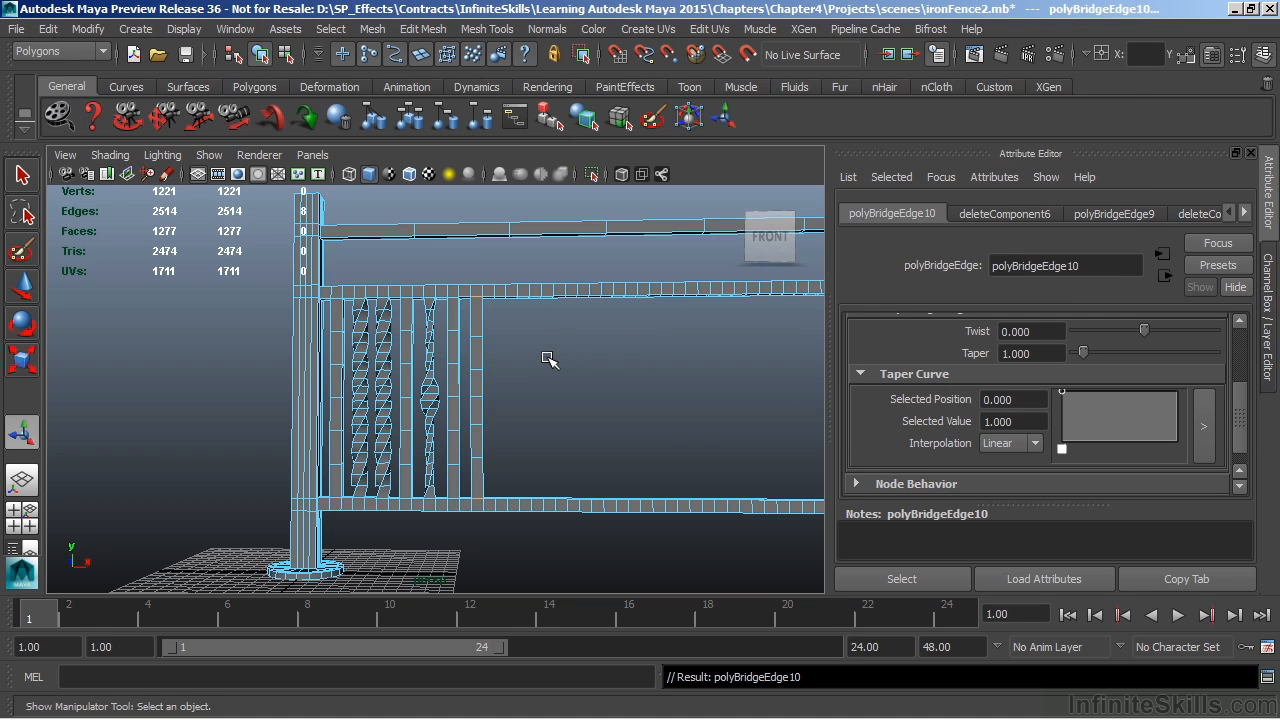
In wireframe display, set the new bridge's divisions to 20 and its twist to 720
key("4")
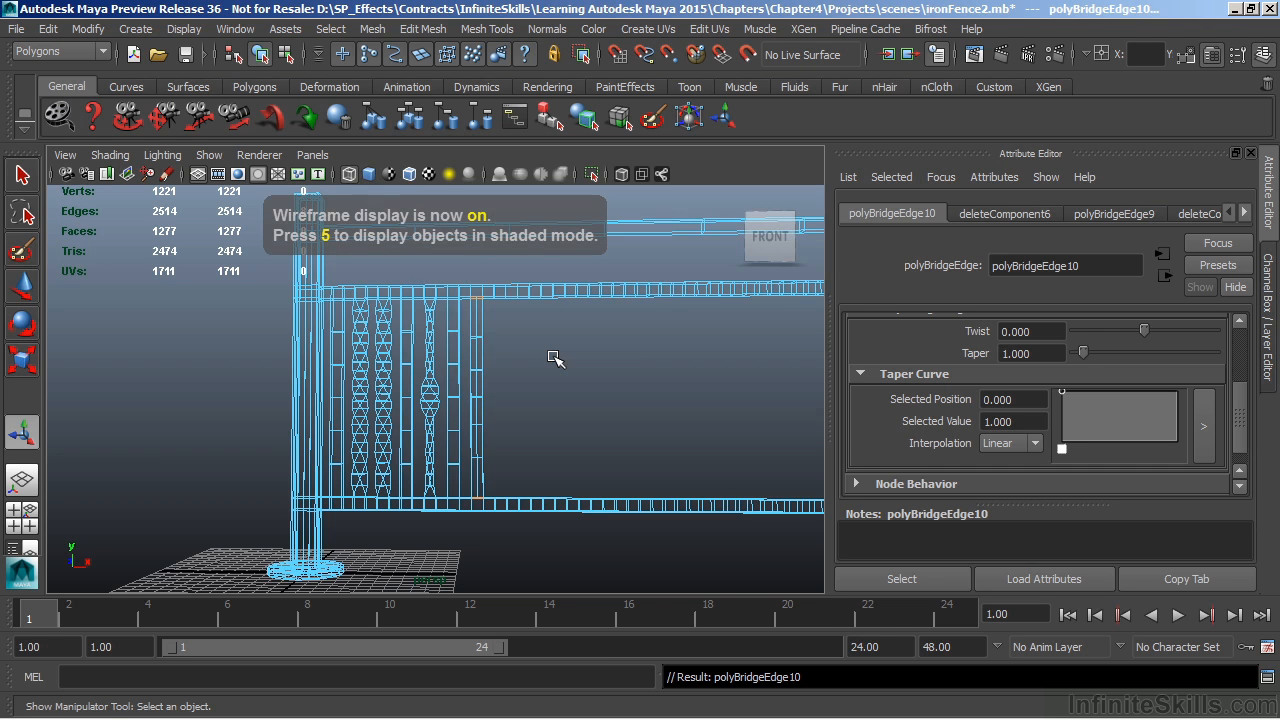
right_click_drag(295, 426, 466, 363, "alt")
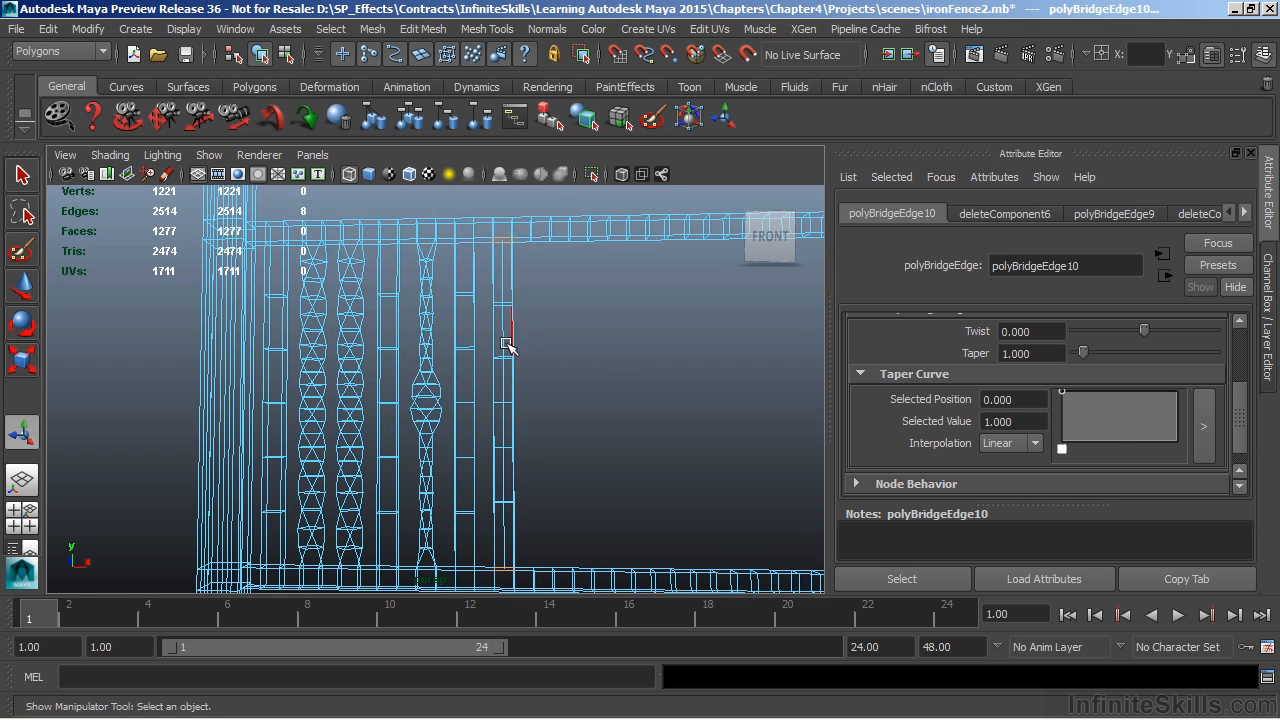
right_click_drag(569, 380, 540, 369, "alt")
middle_click_drag(540, 369, 542, 357, "alt")
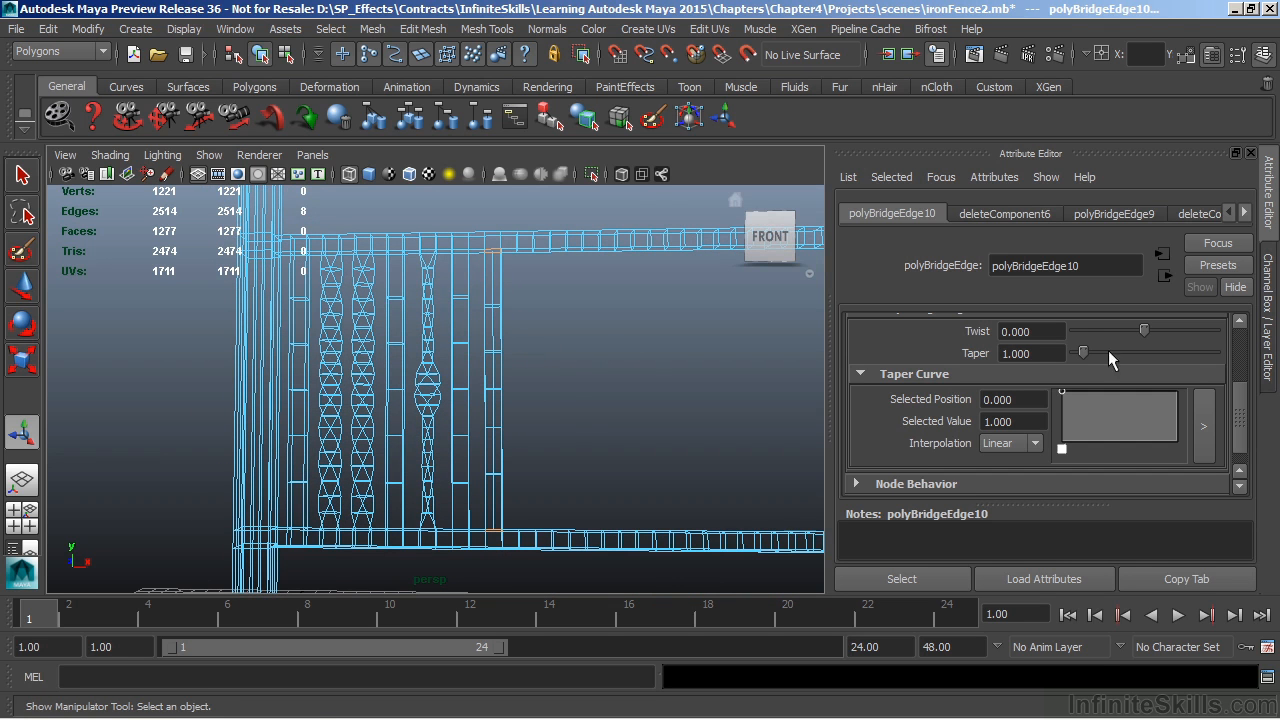
scroll(1240, 366, "up", 3)
double_click(1016, 347)
key("Return")
double_click(1041, 458)
type("720")
key("Return")
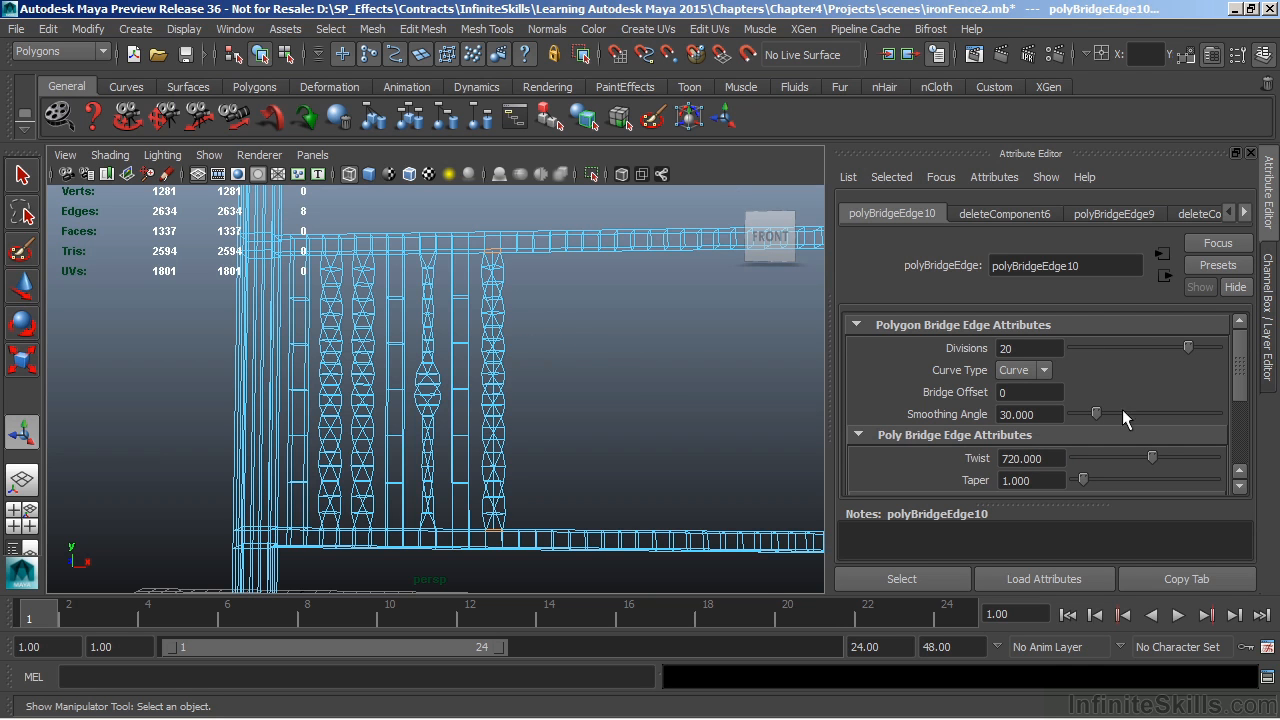
Set the new bridge's smoothing angle to 180 and its taper to 0.5
left_click_drag(1166, 403, 1248, 406)
left_click(1001, 484)
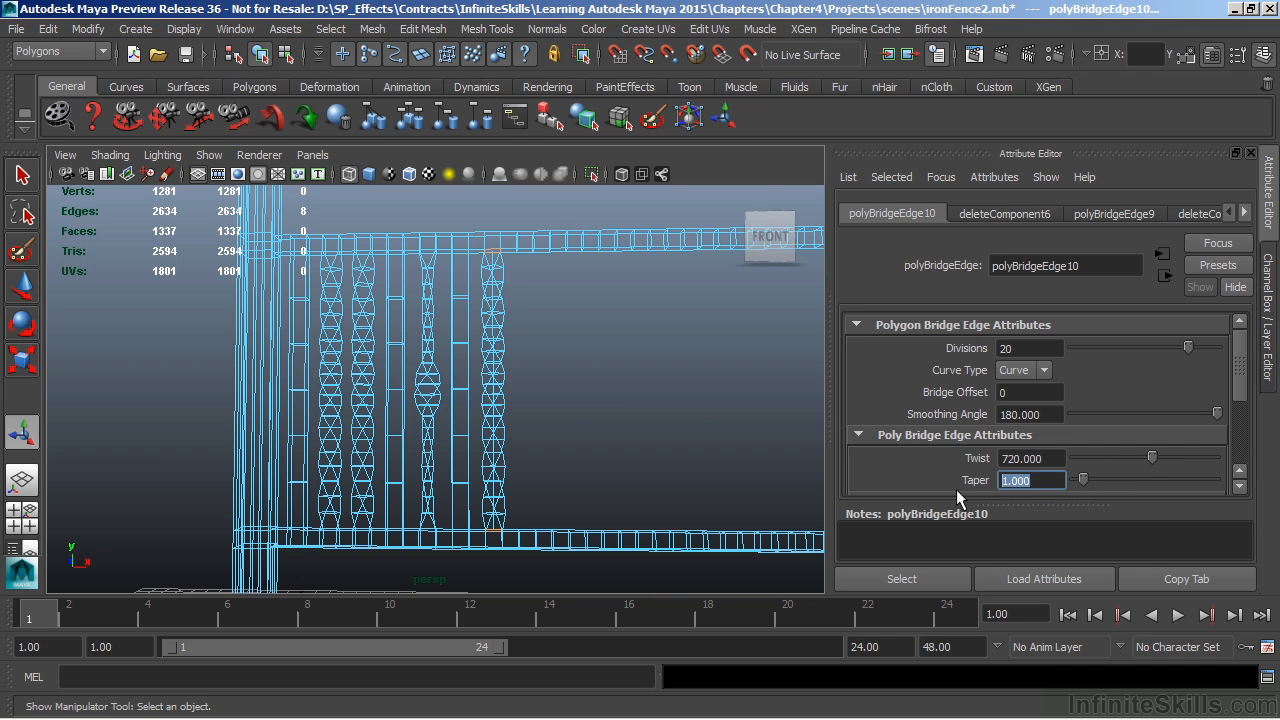
type(".5")
key("Return")
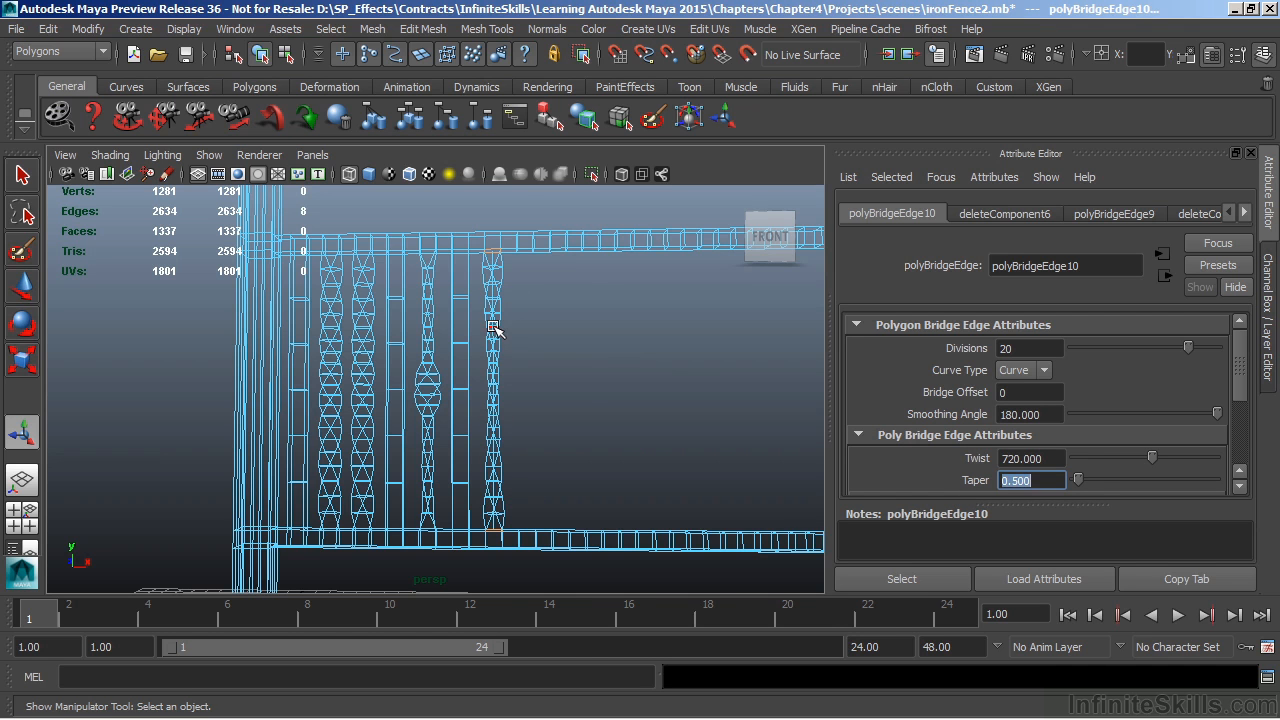
Select the path curve inside the newest twisted bar and switch to component selection to expose its control vertices
right_click_drag(492, 262, 531, 261)
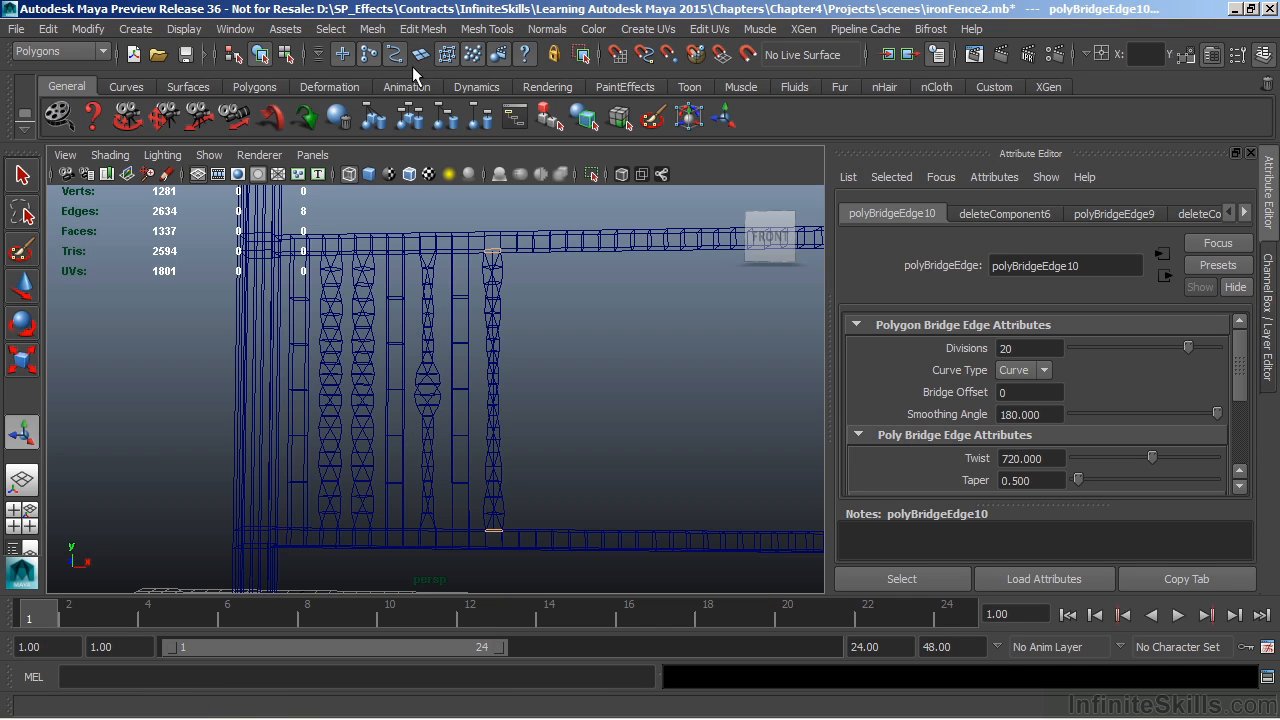
left_click(492, 288)
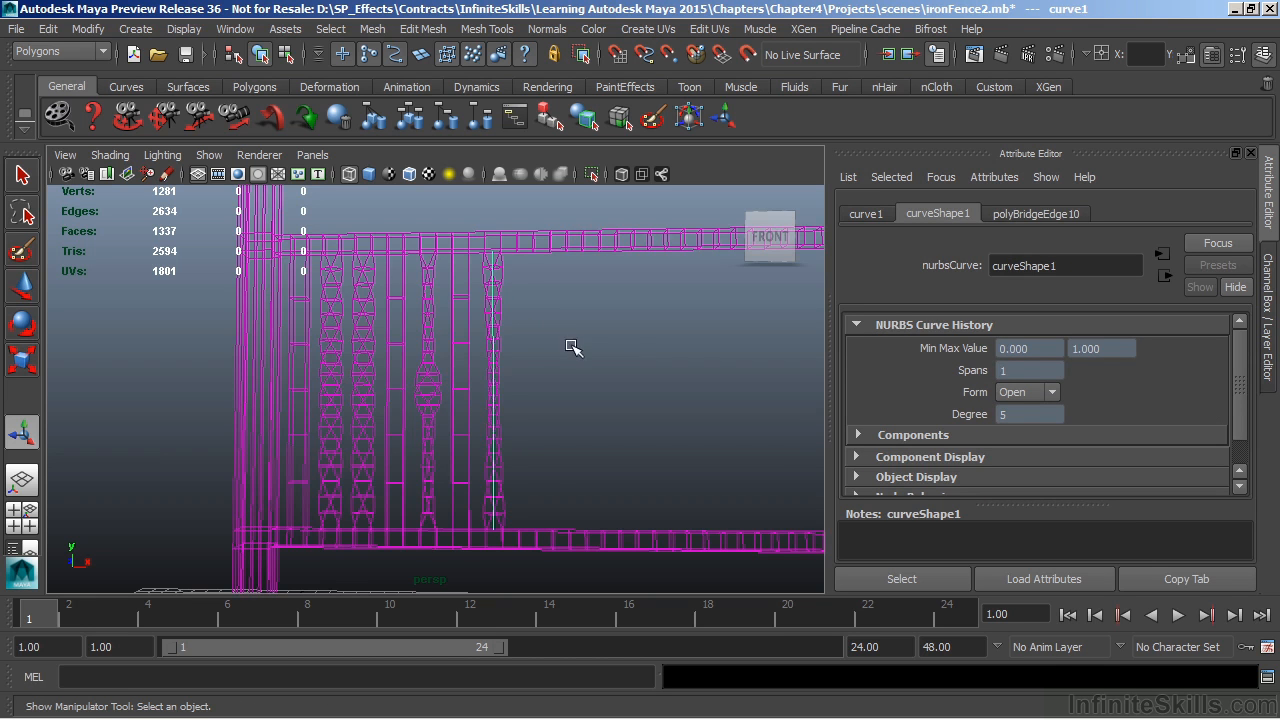
middle_click_drag(571, 349, 583, 347, "alt")
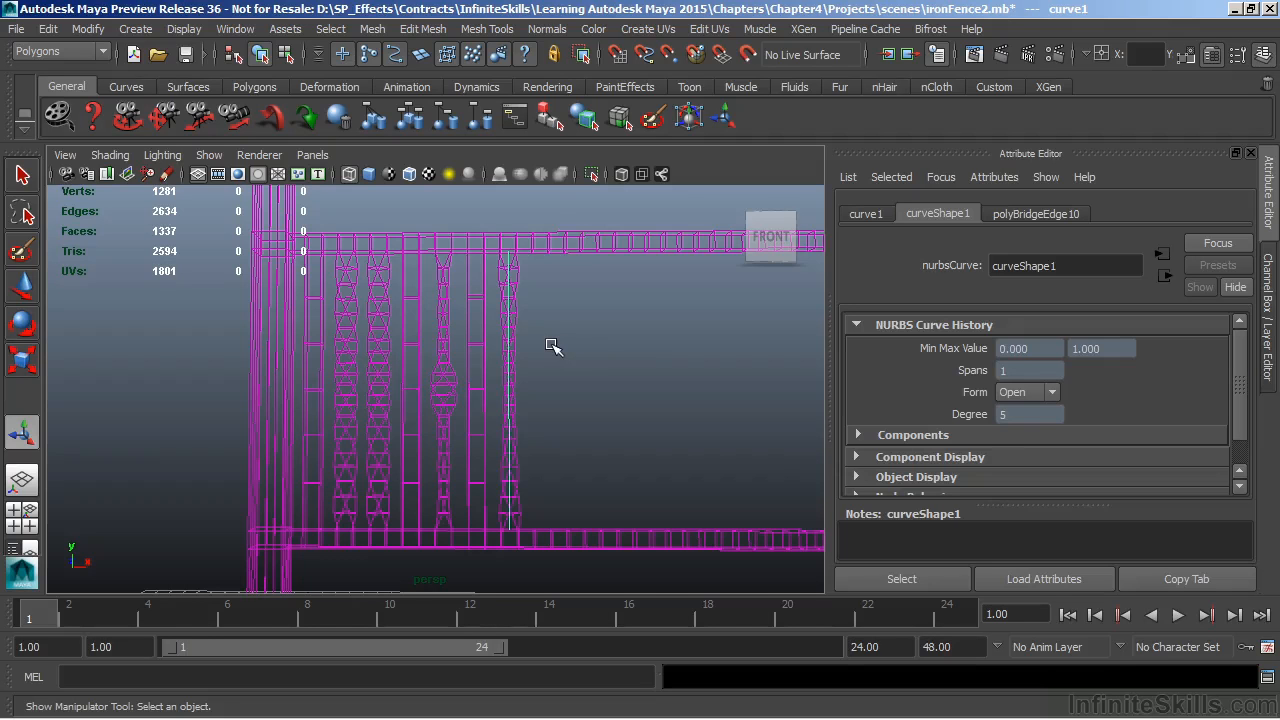
key("F8")
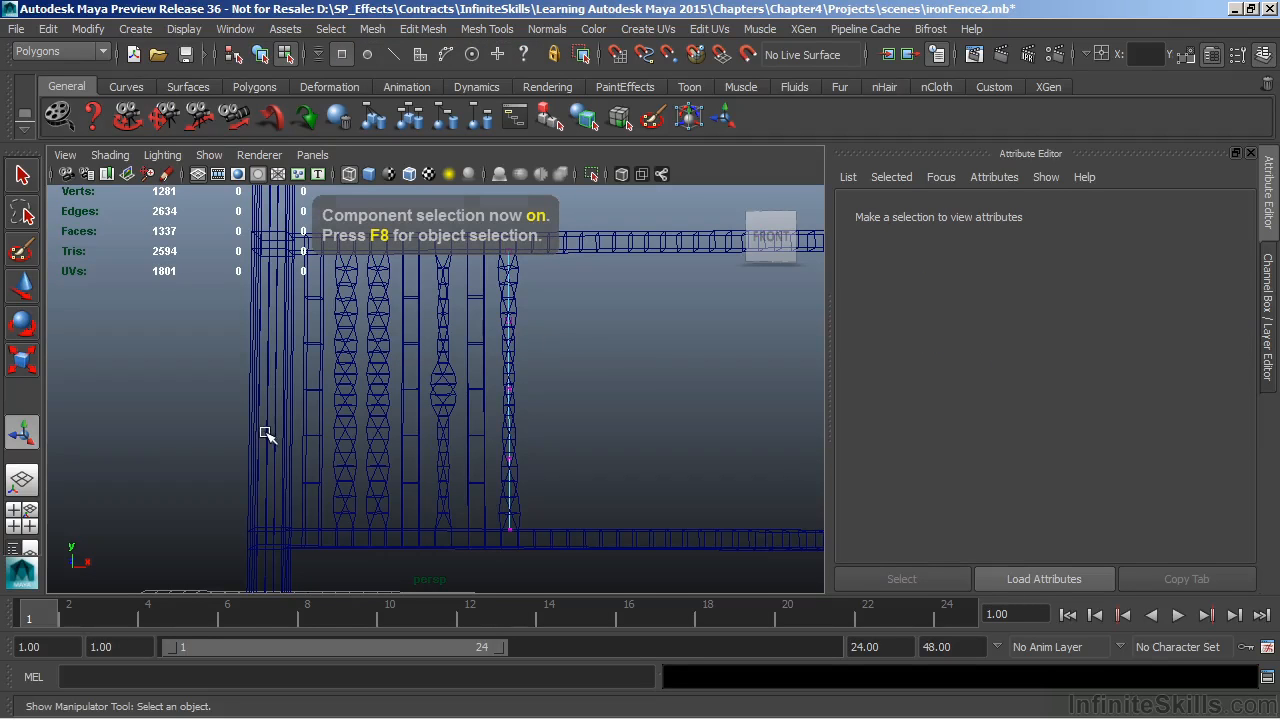
right_click_drag(366, 377, 431, 404, "alt")
middle_click_drag(468, 395, 441, 360, "alt")
left_click_drag(442, 361, 446, 379, "alt")
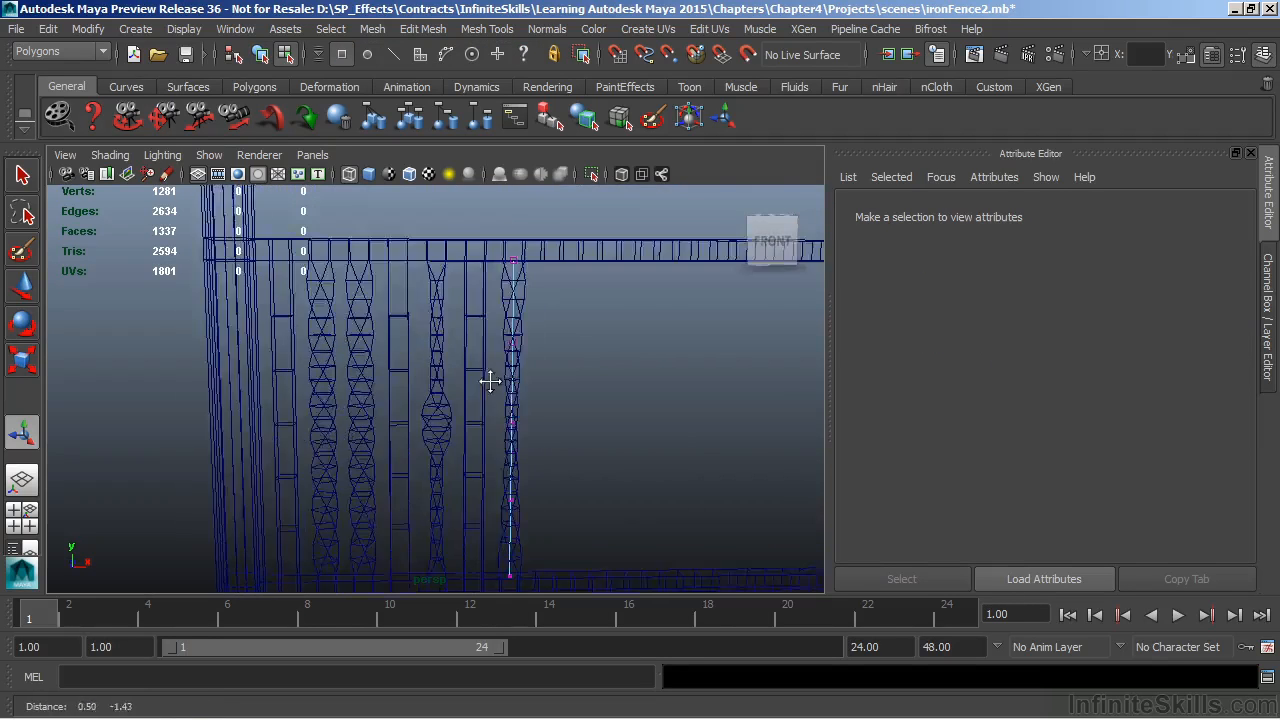
middle_click_drag(498, 404, 470, 338, "alt")
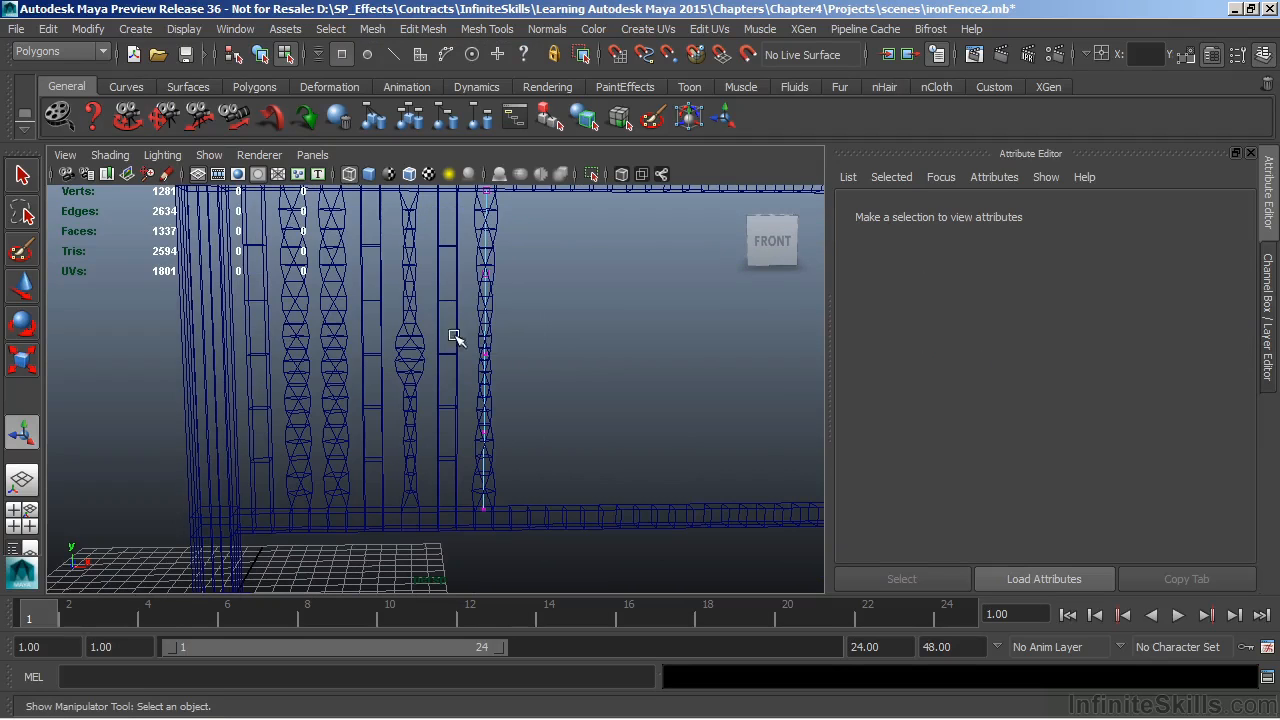
Move the curve's three inner control vertices to X about 14.8, 12.8 and 14 to bend the bar into an S, and return to object selection
left_click(484, 274)
key("w")
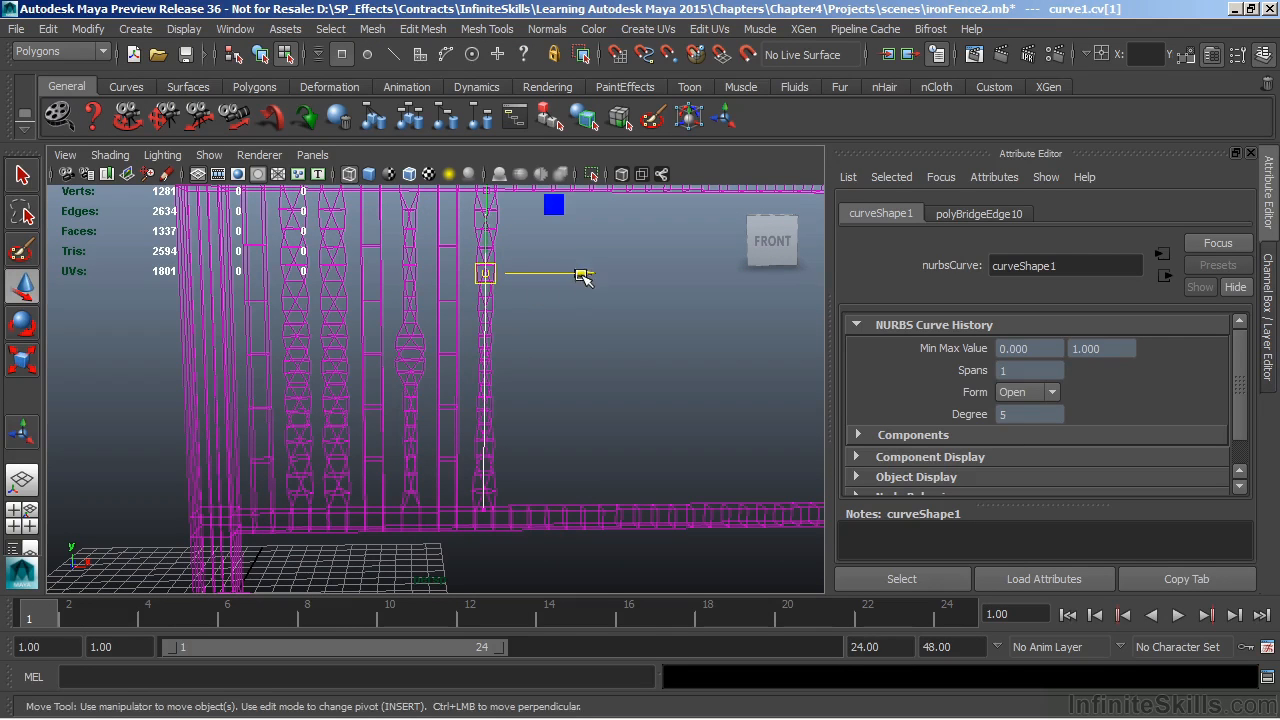
left_click_drag(578, 275, 600, 272)
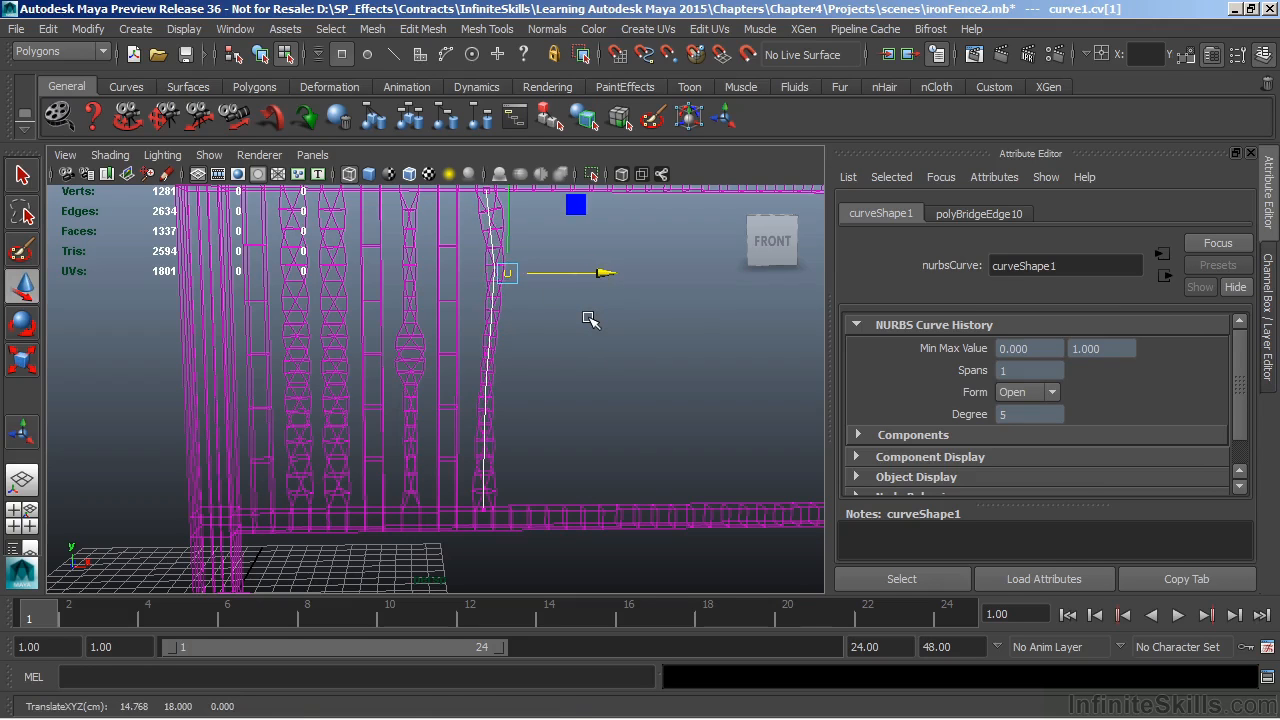
key("Right")
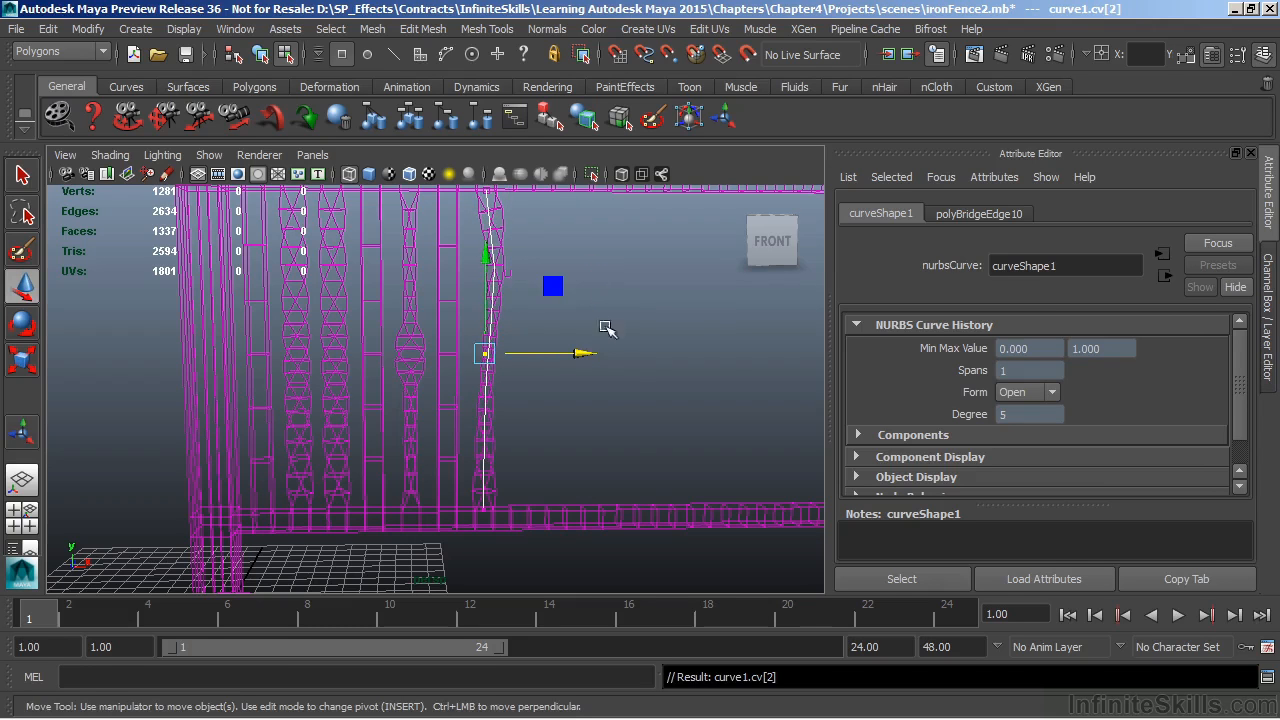
left_click_drag(583, 356, 571, 354)
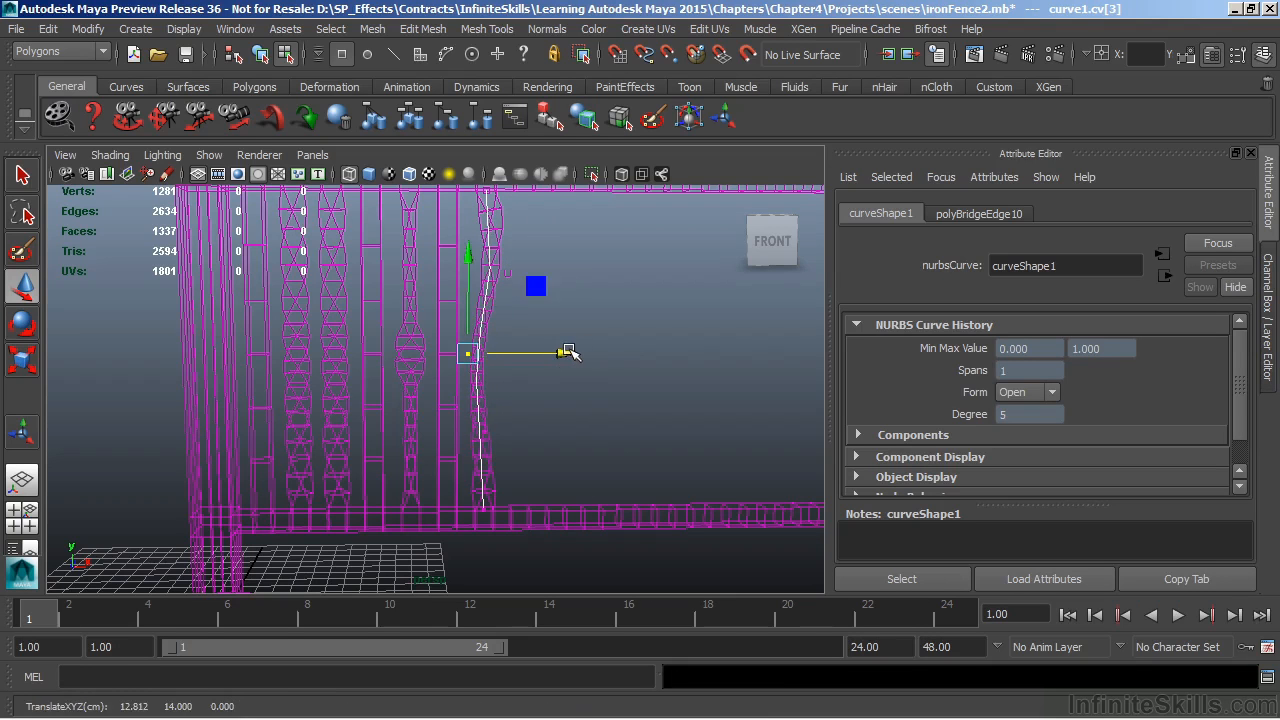
key("Right")
left_click_drag(586, 428, 583, 430)
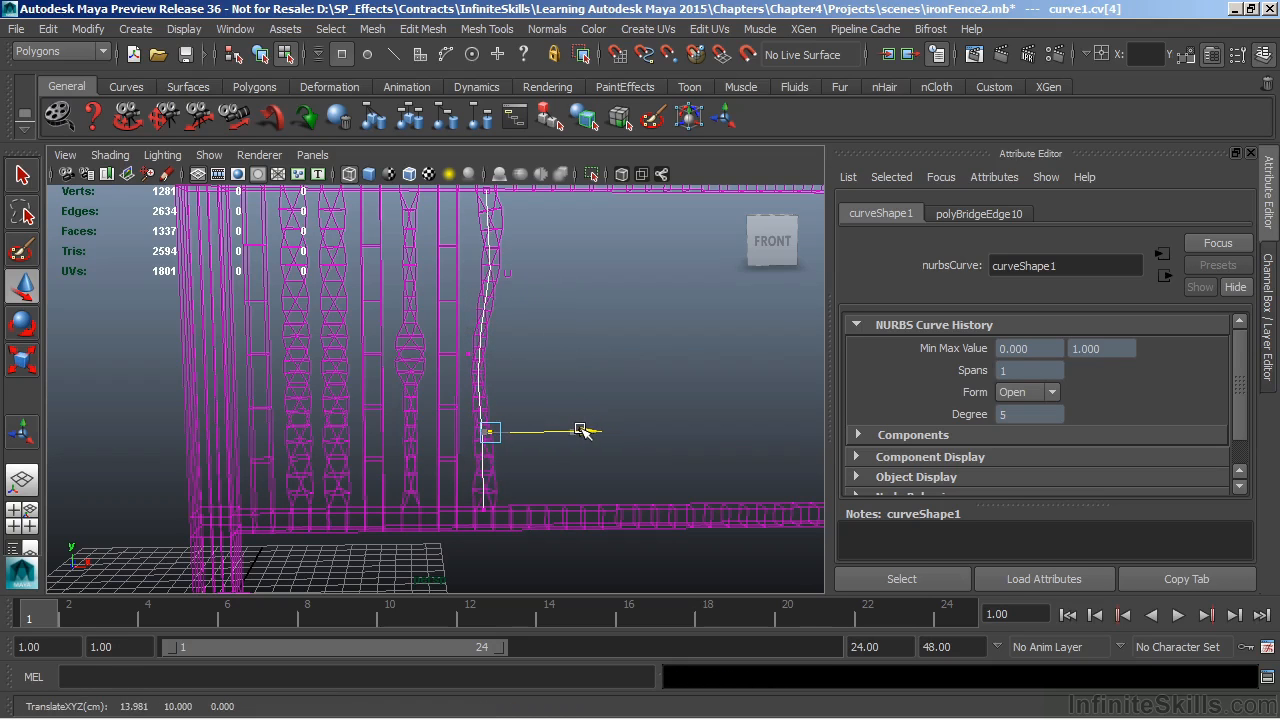
right_click_drag(490, 235, 541, 217)
left_click(529, 265)
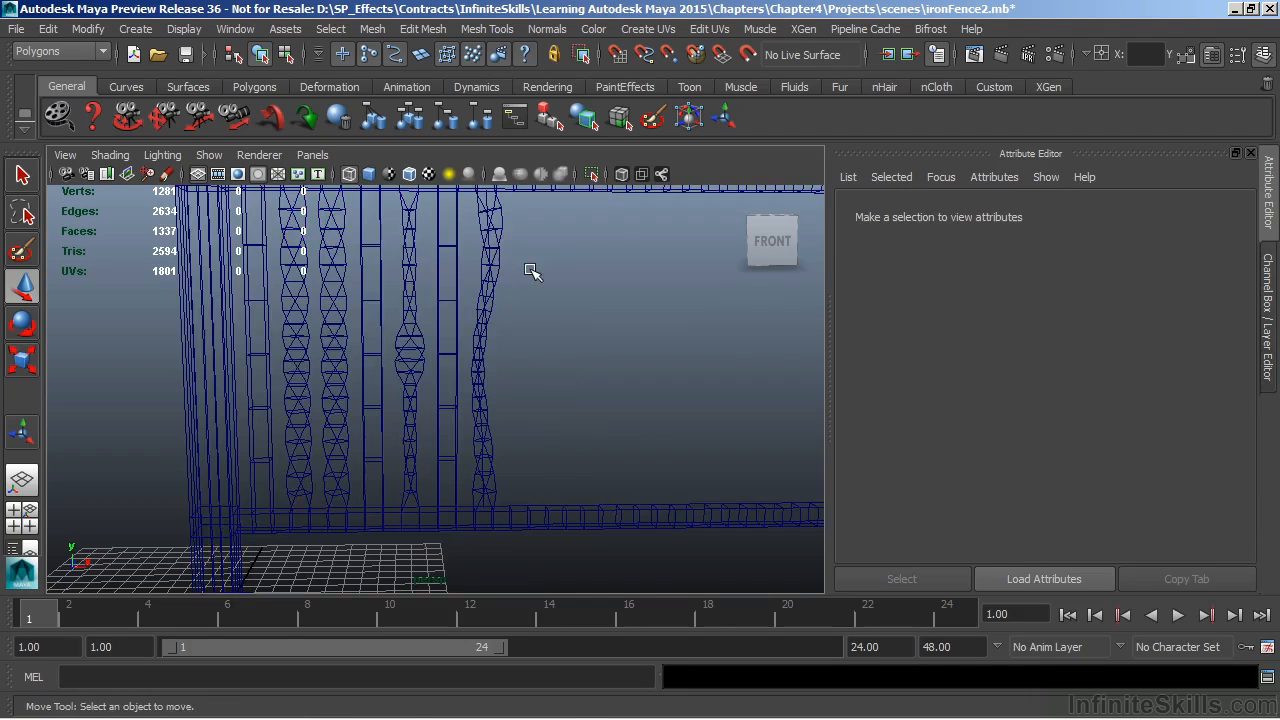
In shaded display, harden the spiral edge loops running along the bent, twisted bar and return to object mode
key("5")
mouse_move(643, 377)
right_mouse_down("alt")
mouse_move(509, 371)
mouse_move(494, 383)
mouse_move(559, 381)
mouse_move(503, 374)
right_mouse_up("alt")
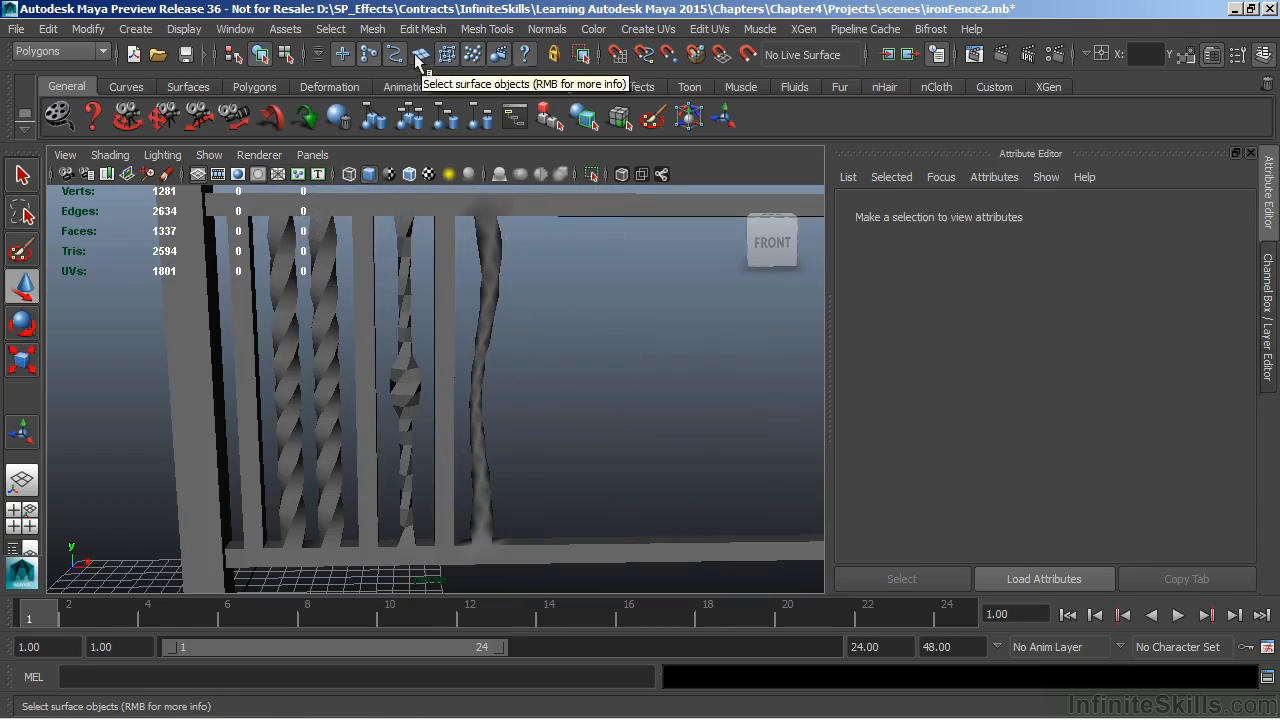
left_click(510, 287)
right_click_drag(493, 275, 489, 216)
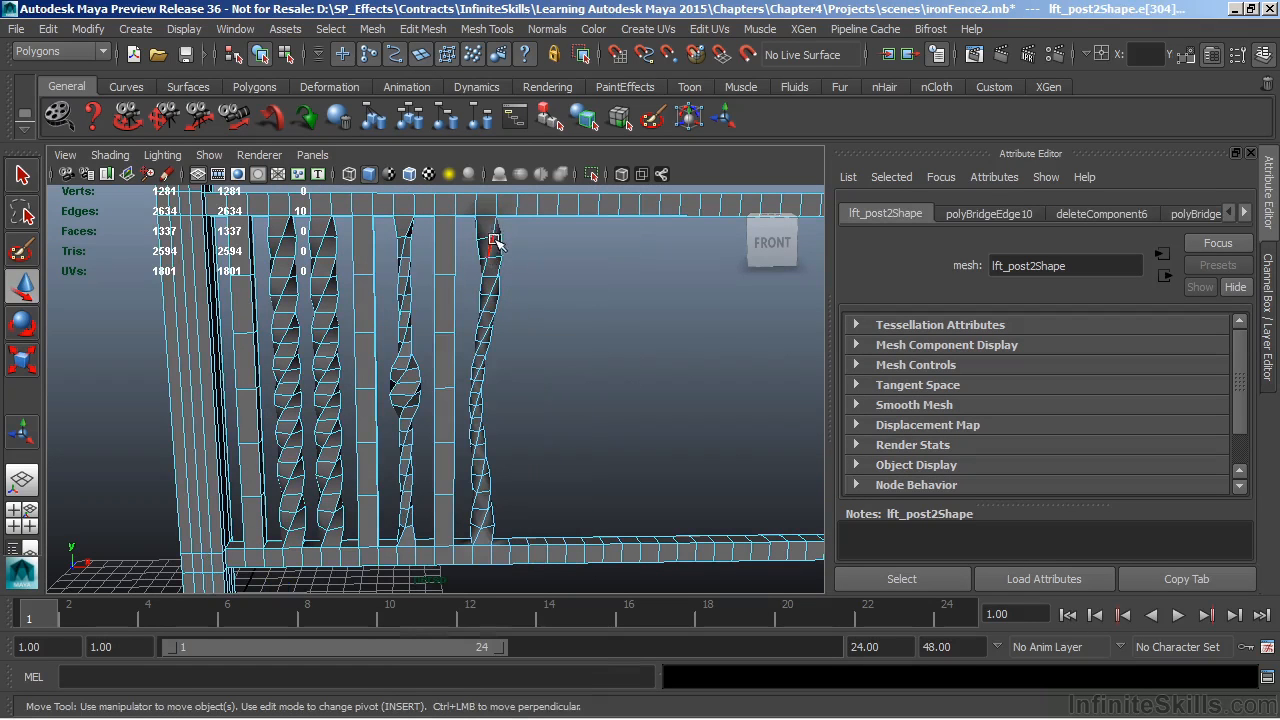
double_click(494, 236)
double_click(494, 324, "shift")
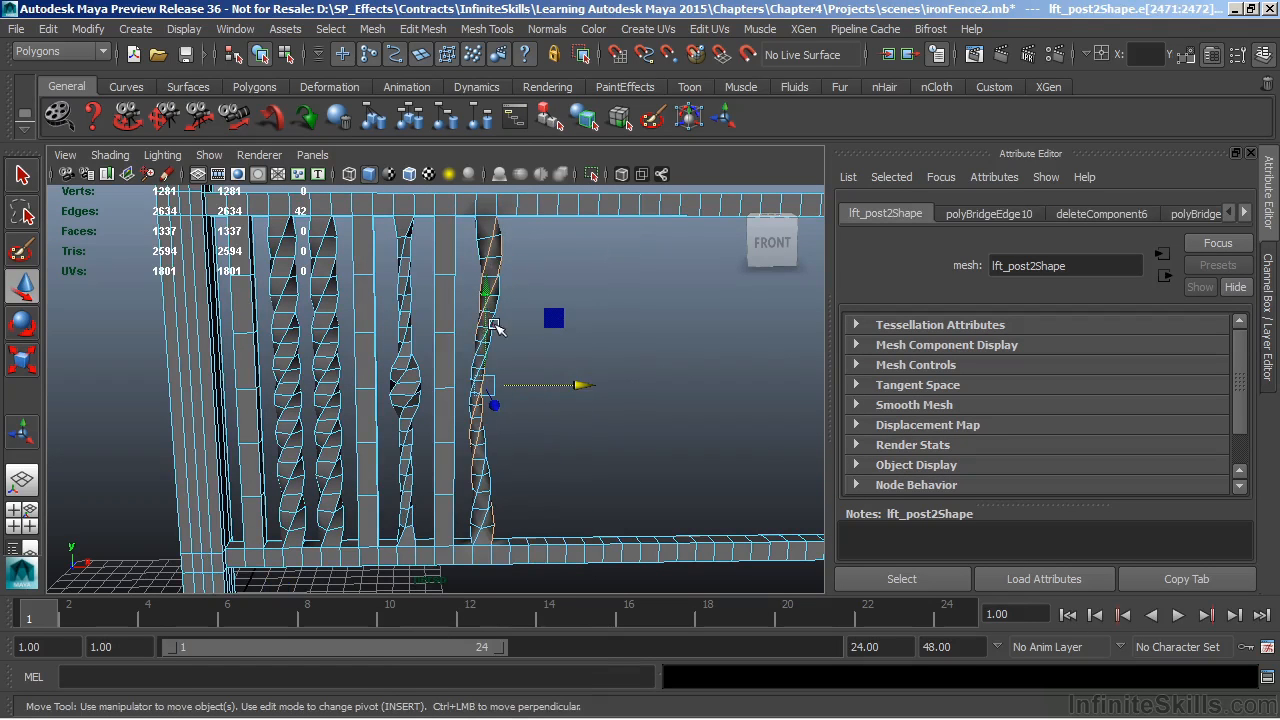
double_click(484, 505, "shift")
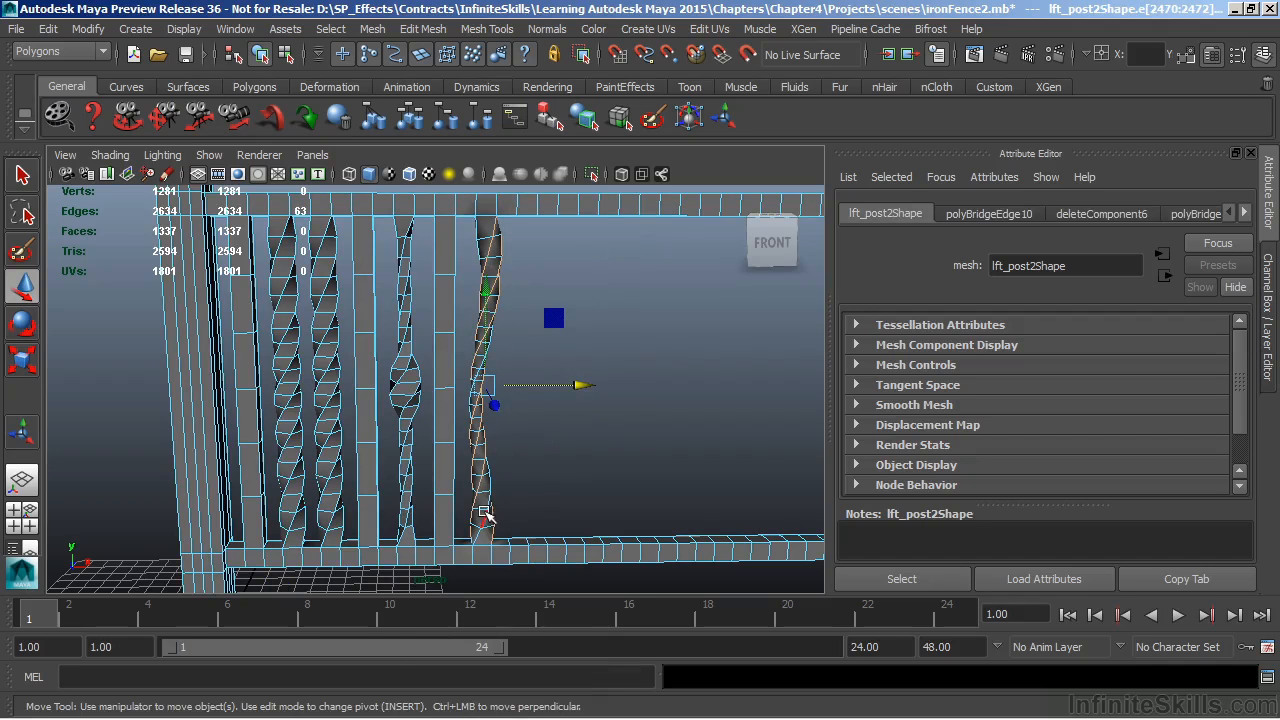
left_click(547, 28)
left_click(599, 236)
left_click(622, 279)
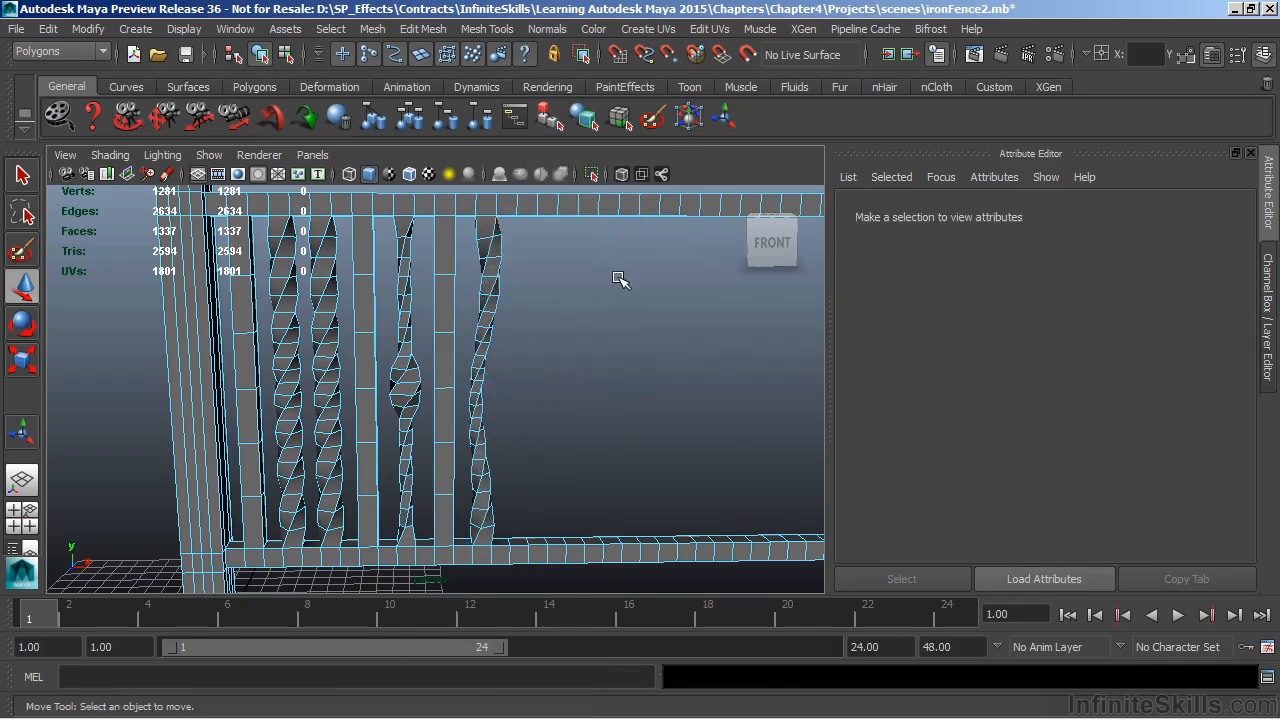
right_click(493, 262)
right_click_drag(514, 246, 521, 241)
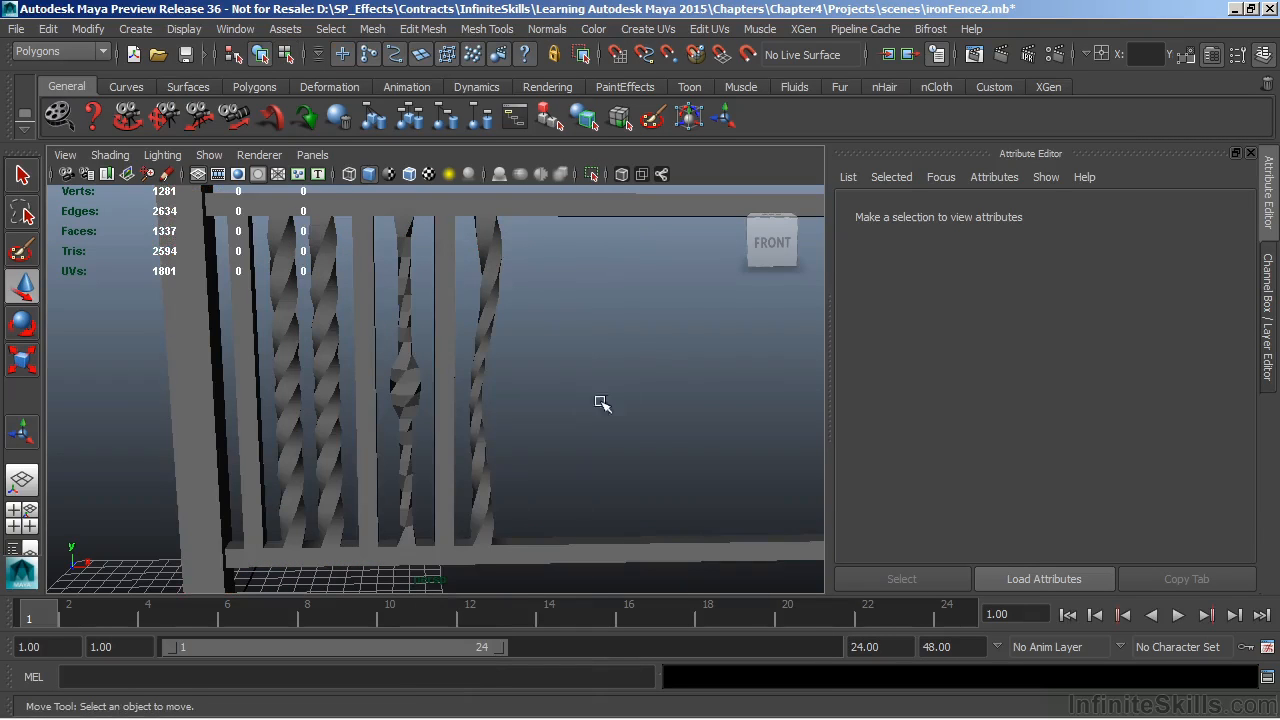
Select only the faces of the twisted bar with the bulging middle, excluding the rails, and soften its edges
right_click_drag(586, 417, 533, 379, "alt")
left_click_drag(533, 379, 474, 286, "alt")
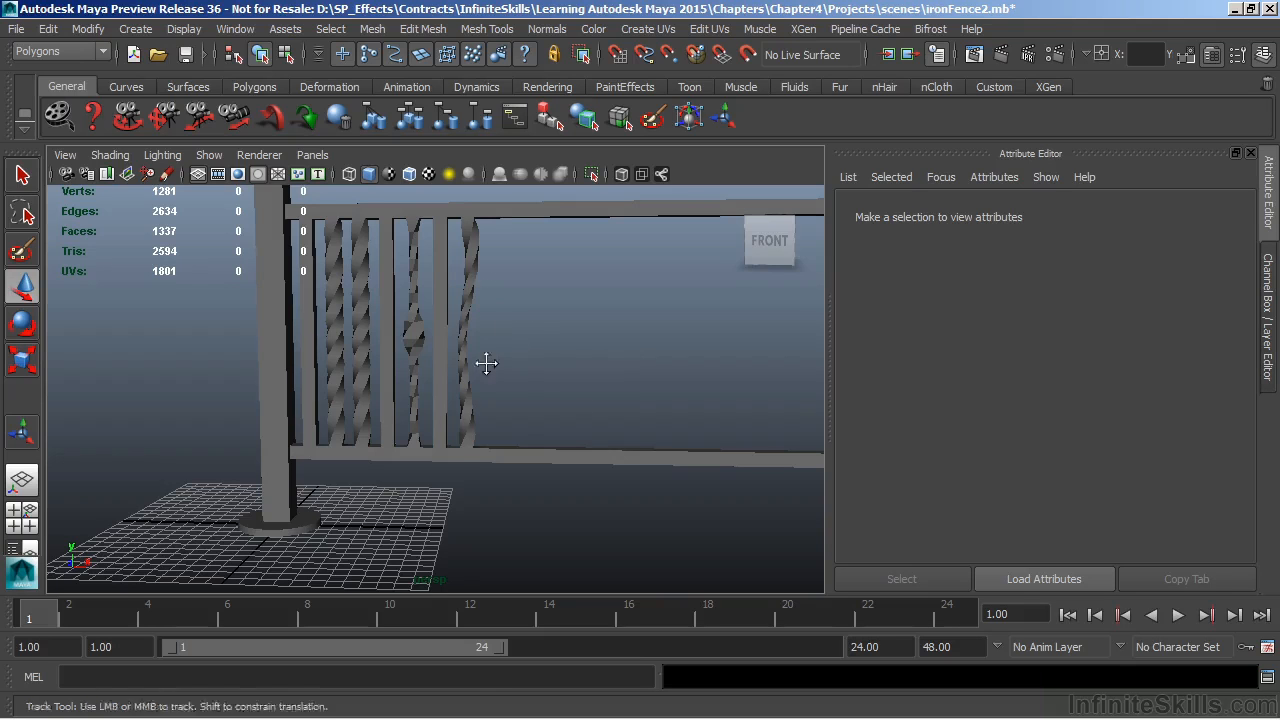
middle_click_drag(448, 355, 451, 410, "alt")
right_click_drag(451, 410, 487, 402, "alt")
left_click(424, 384)
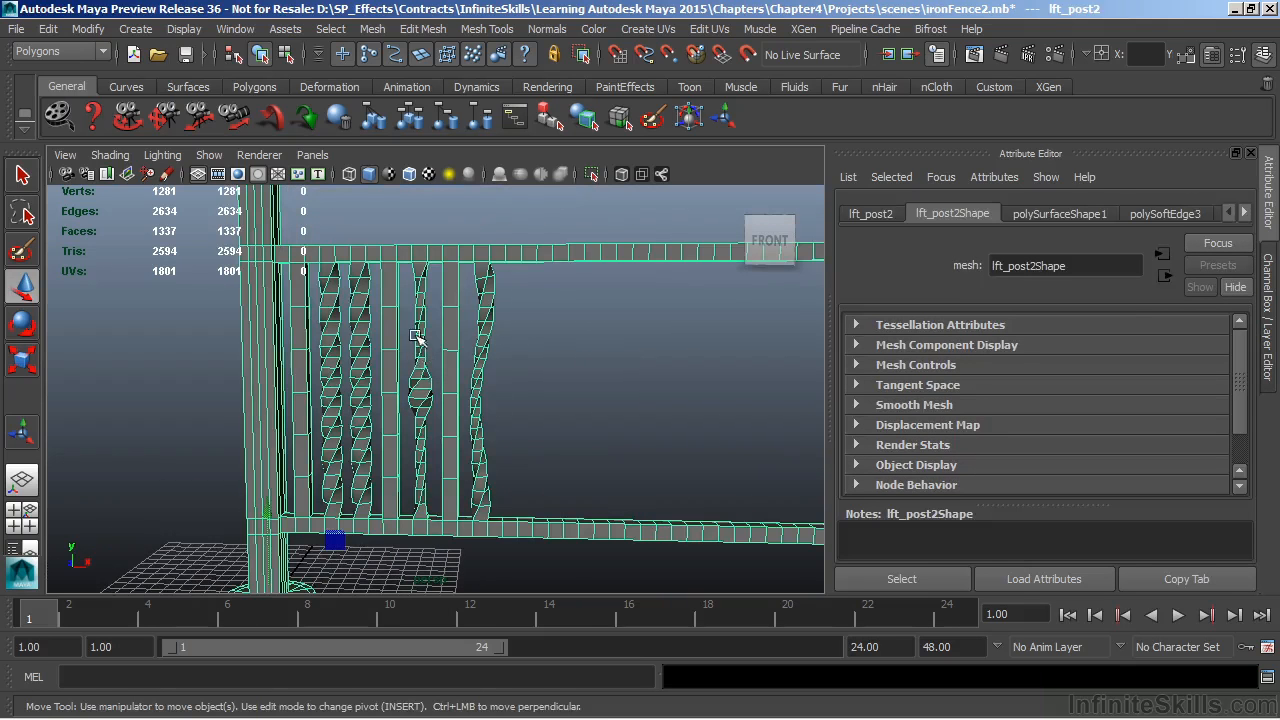
right_click_drag(421, 338, 421, 311)
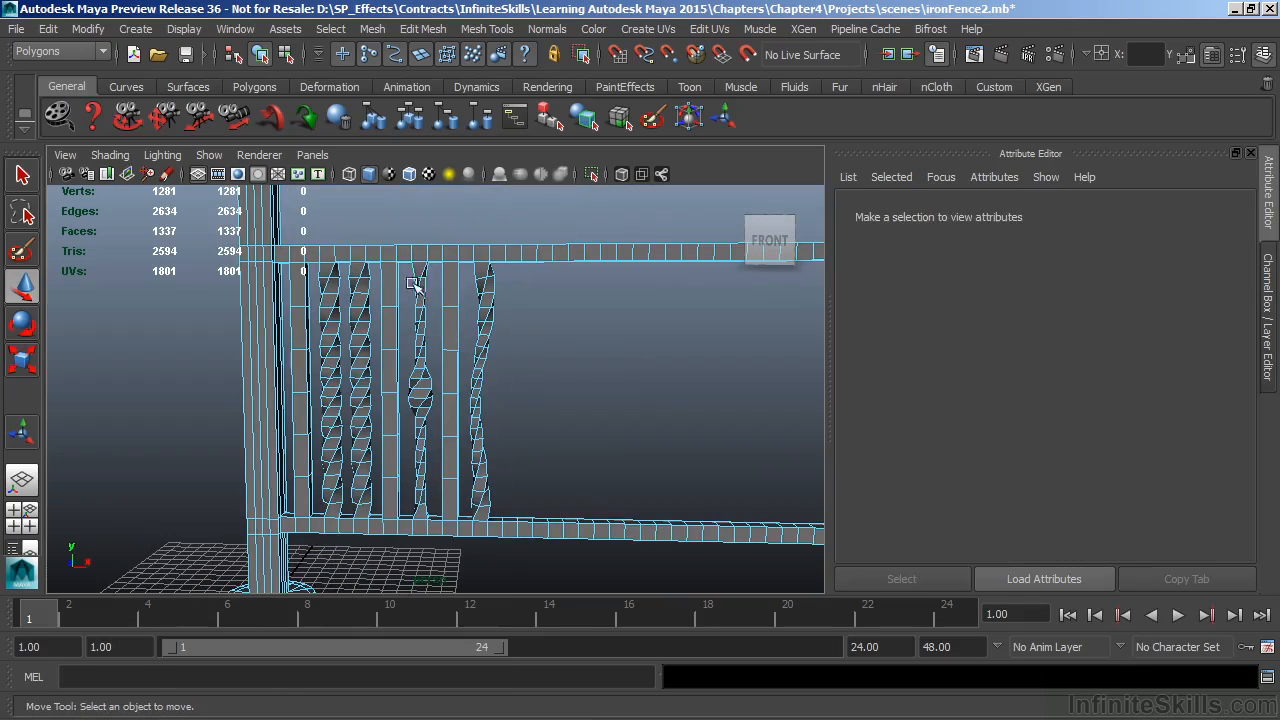
left_click_drag(407, 272, 432, 508)
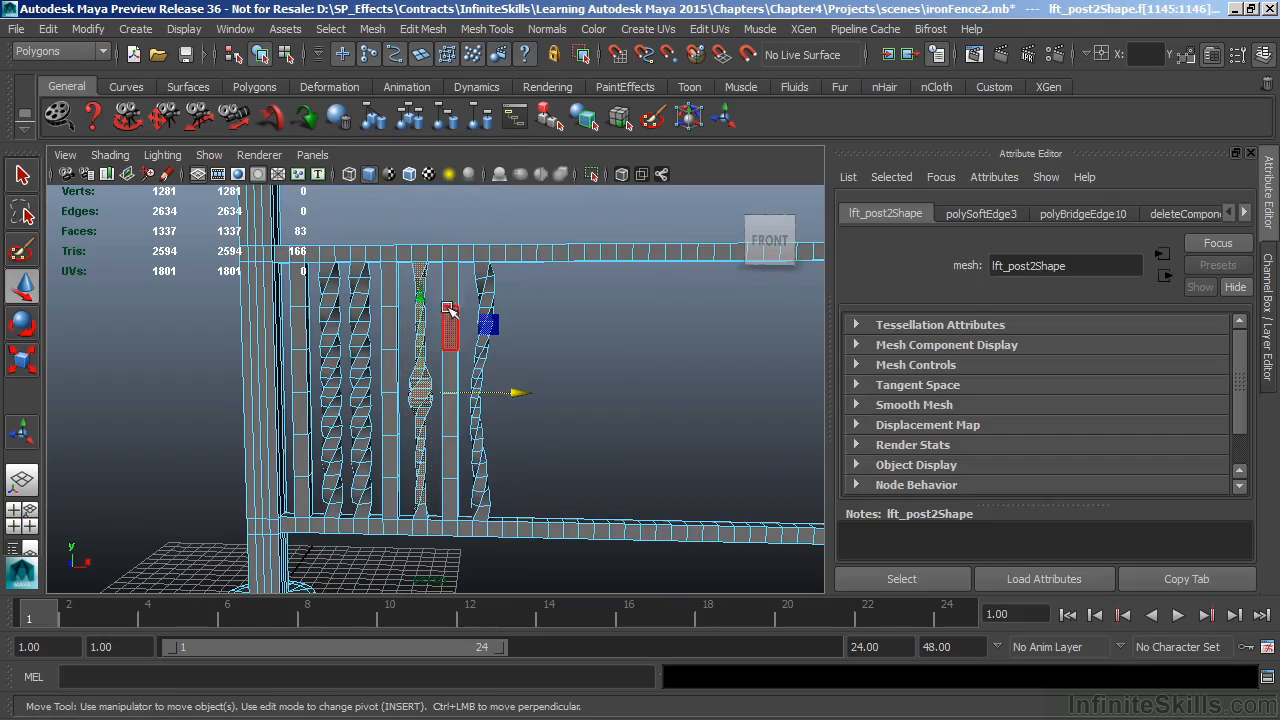
key("shift+period")
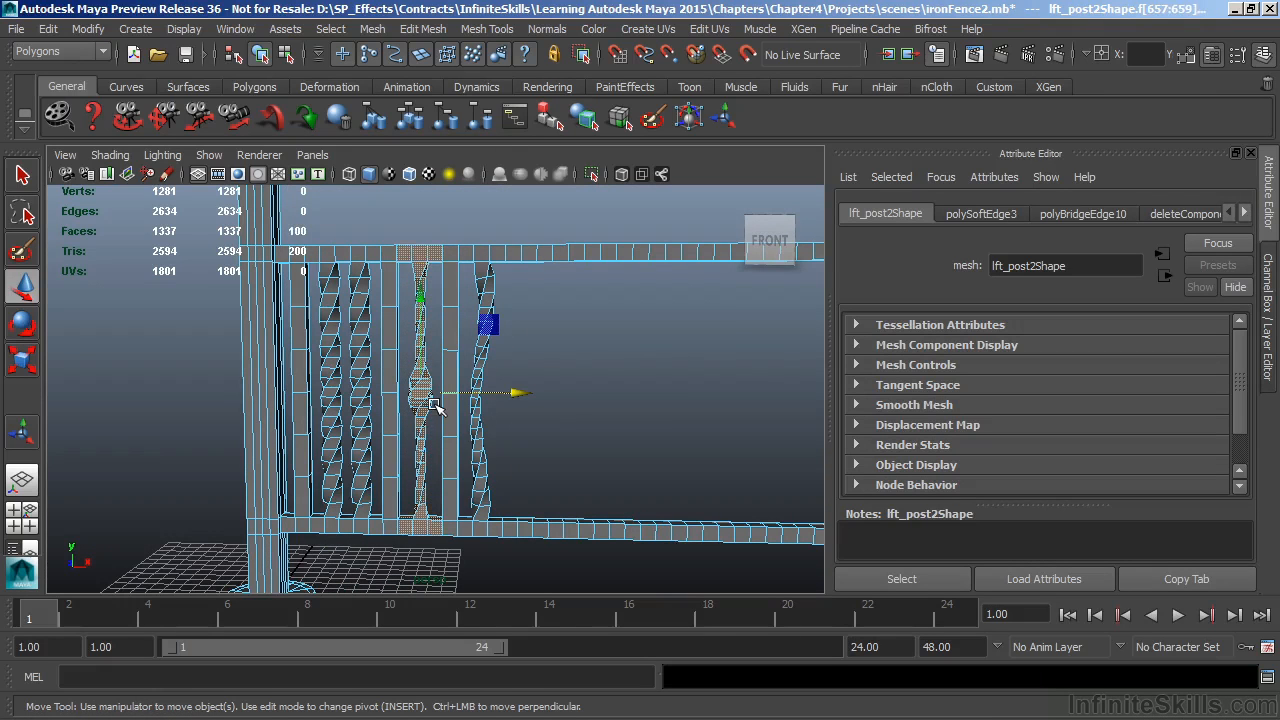
left_click_drag(402, 237, 440, 260, "ctrl")
left_click_drag(408, 264, 446, 530, "ctrl")
left_click(547, 30)
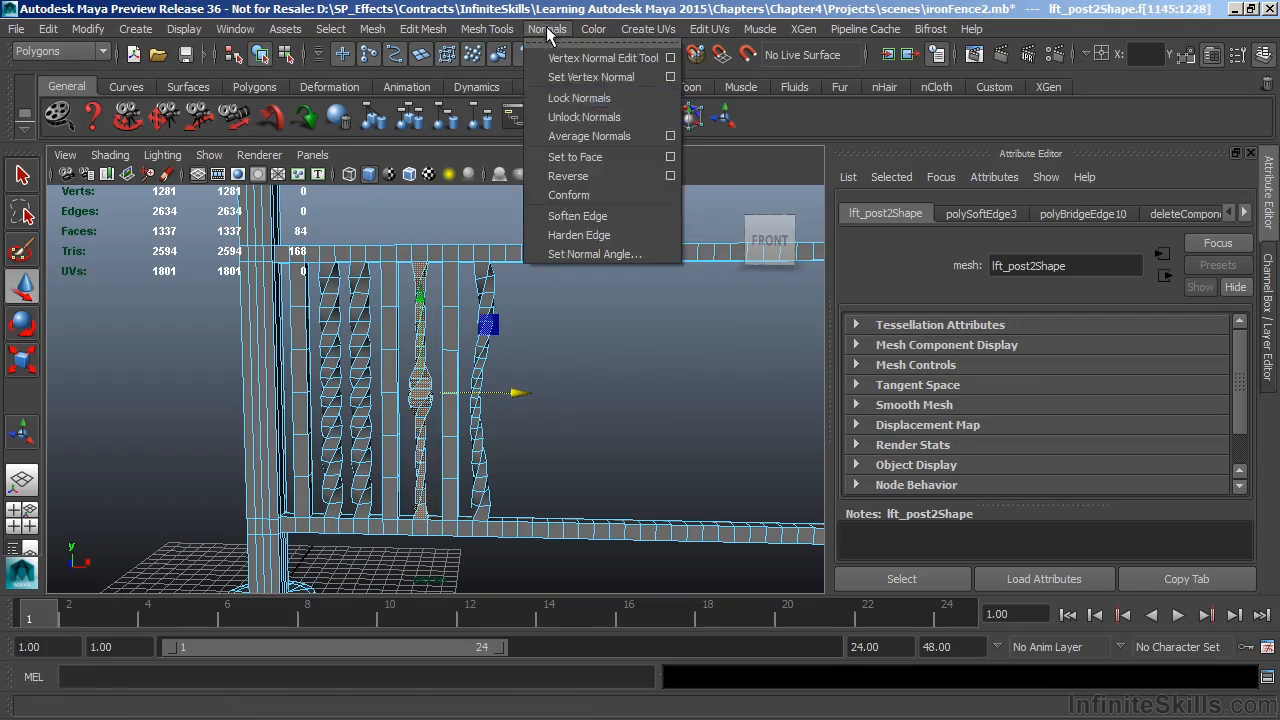
left_click(572, 215)
Select the four spiral edge loops of the bulging twisted bar, harden them, and clear the selection
right_click_drag(423, 340, 440, 287)
left_click(421, 284)
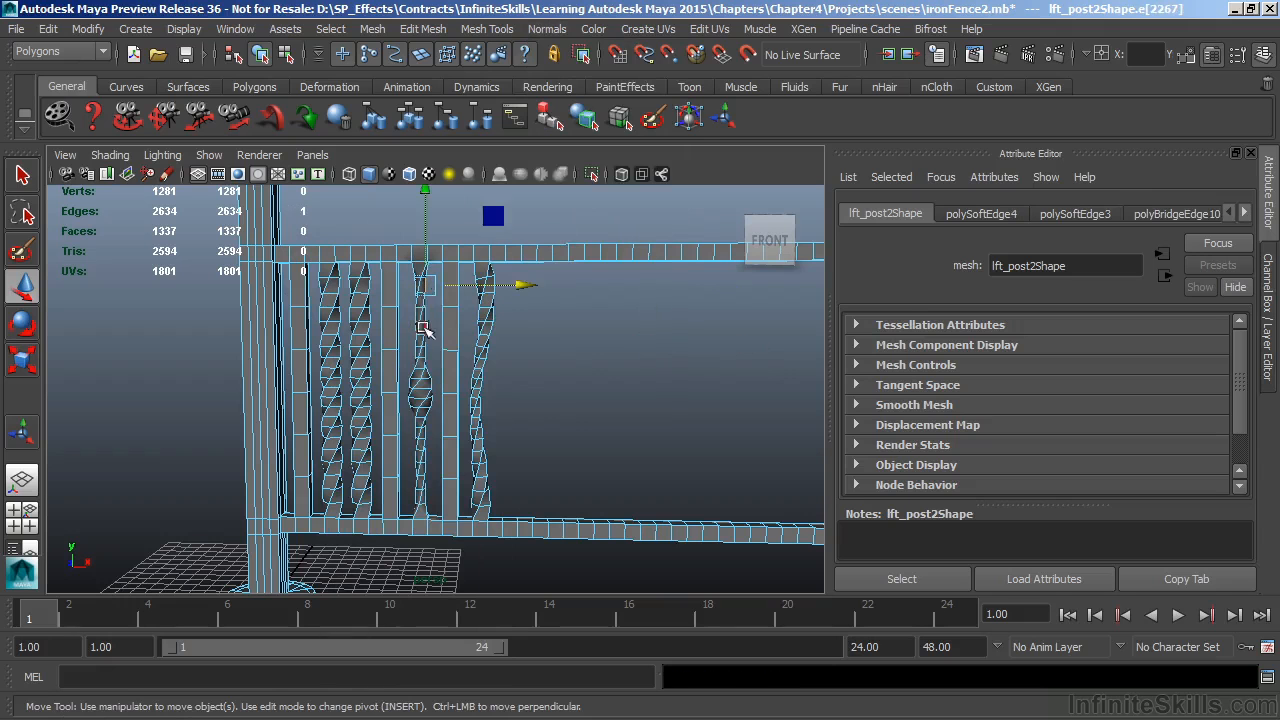
double_click(418, 314)
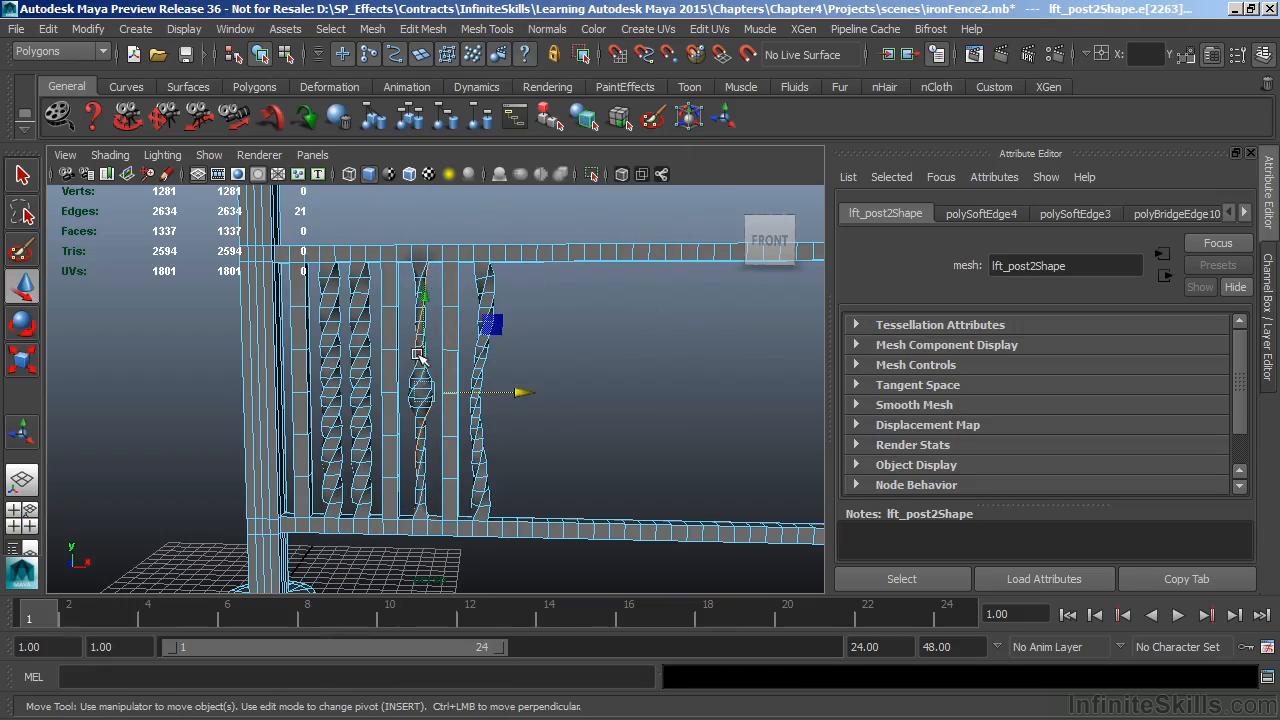
key("q")
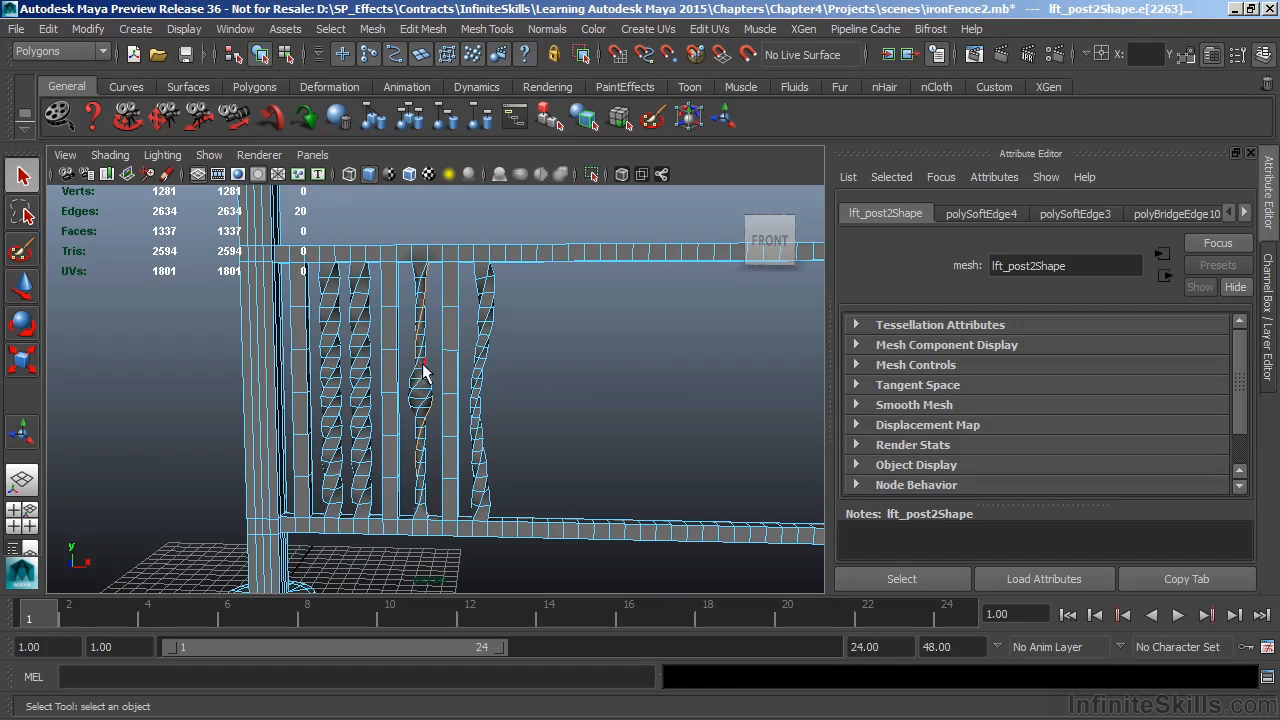
key("ctrl+z")
double_click(419, 364, "shift")
double_click(424, 398, "shift")
double_click(425, 449, "shift")
double_click(421, 465, "shift")
left_click(547, 28)
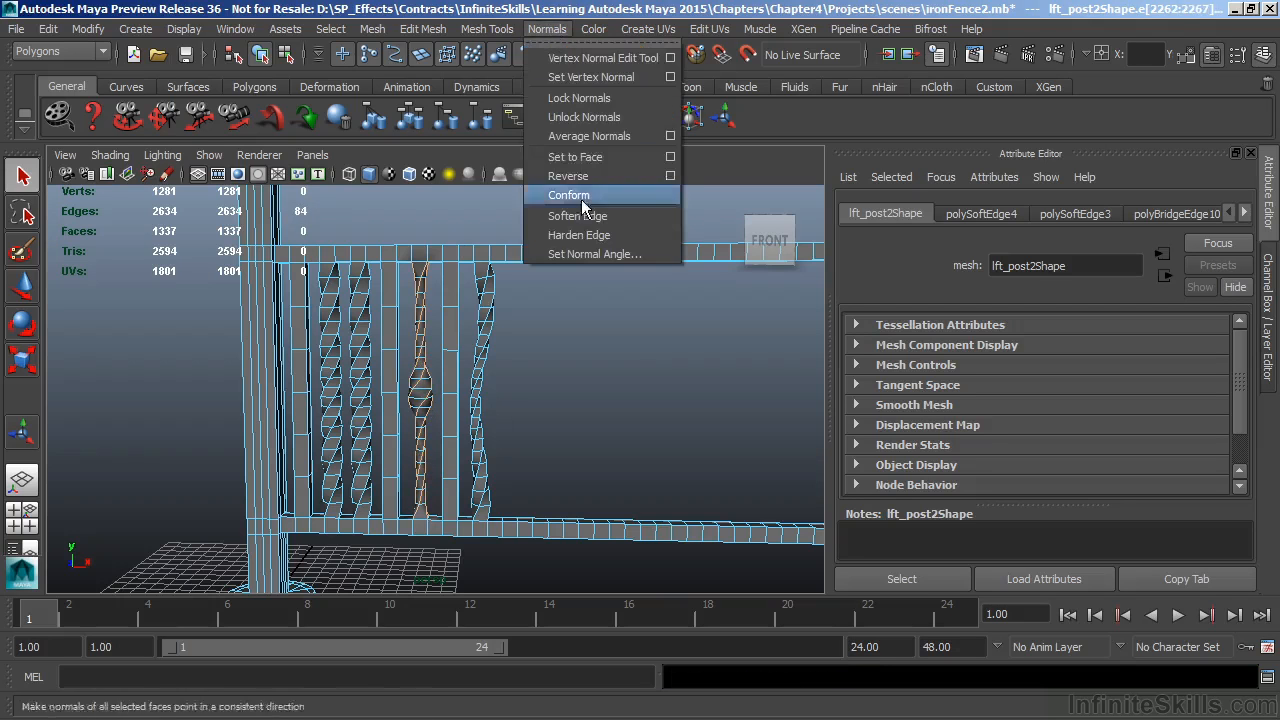
left_click(577, 230)
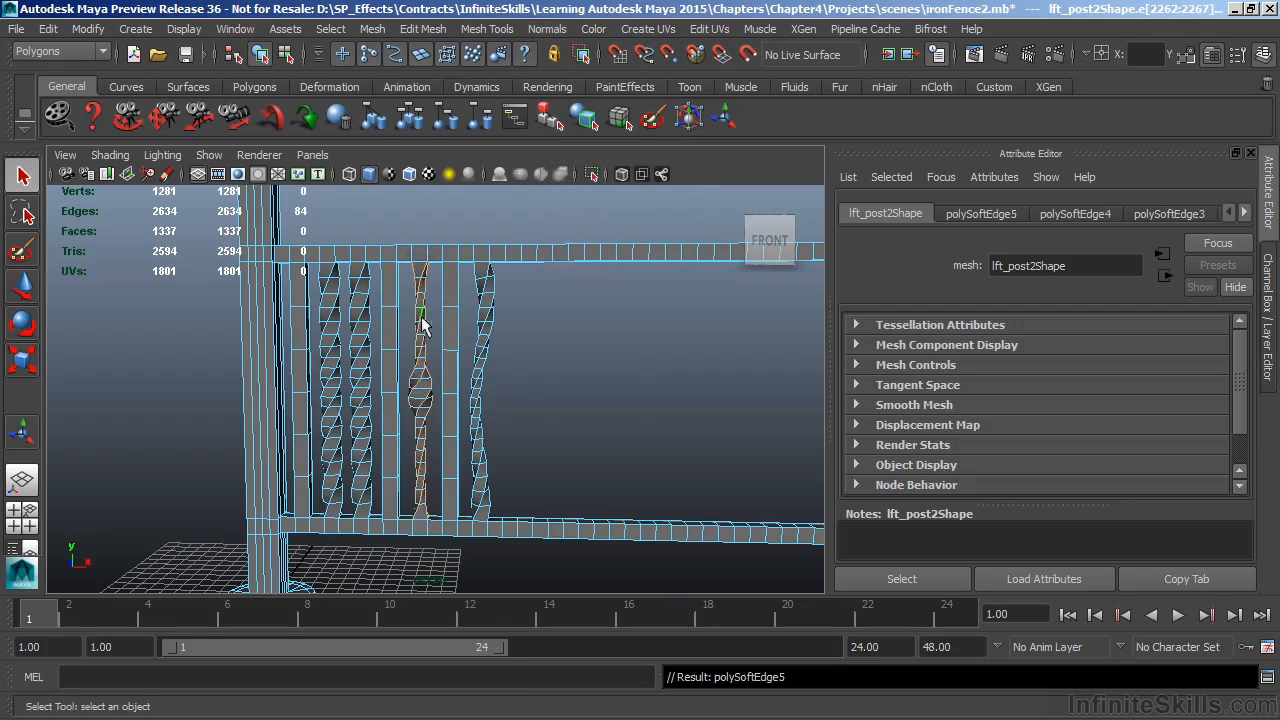
left_click(547, 337)
left_click(522, 266)
Delete two alternating faces on the upper rail's underside and the two matching lower-rail faces beside the S-bent bar
middle_click_drag(542, 259, 519, 331, "alt")
left_click_drag(519, 331, 516, 270, "alt")
right_click_drag(514, 233, 514, 268)
left_click(516, 238)
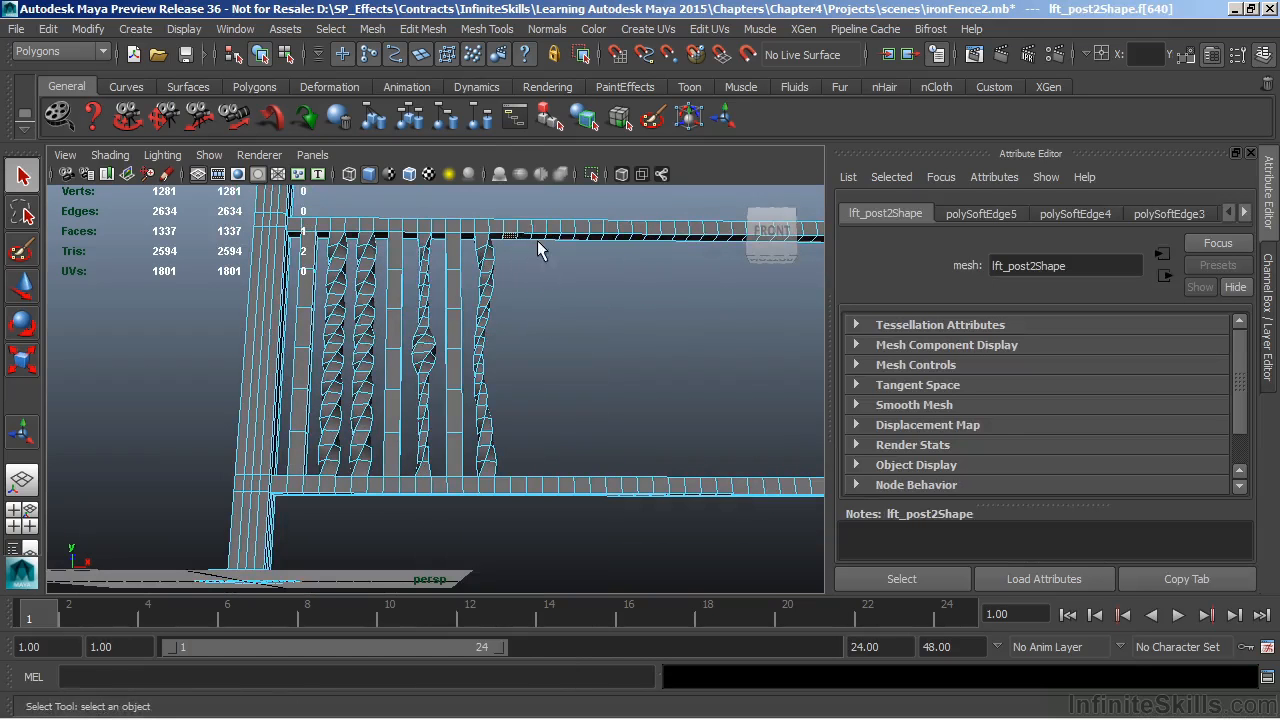
left_click_drag(539, 233, 476, 440, "alt")
key("Delete")
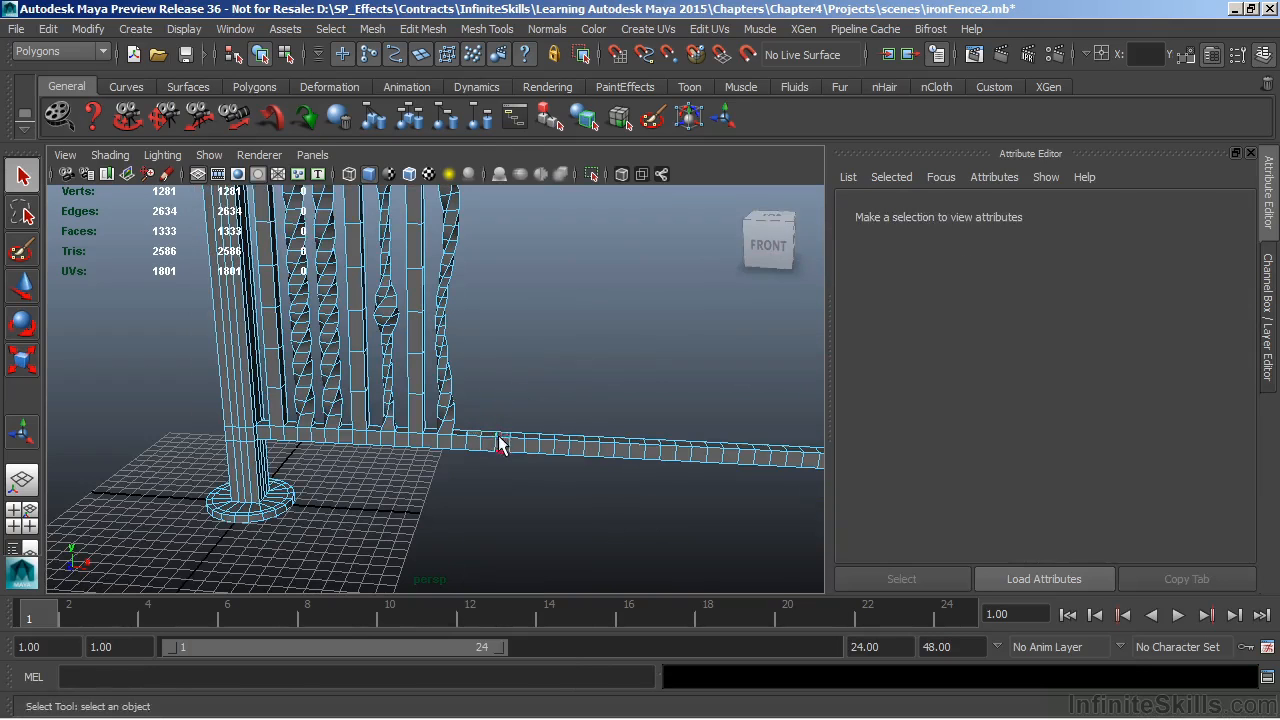
Bridge the border edges of the first pair of facing rail openings beside the S-bent bar using the Linear path type
right_click_drag(483, 262, 483, 215)
double_click(471, 430)
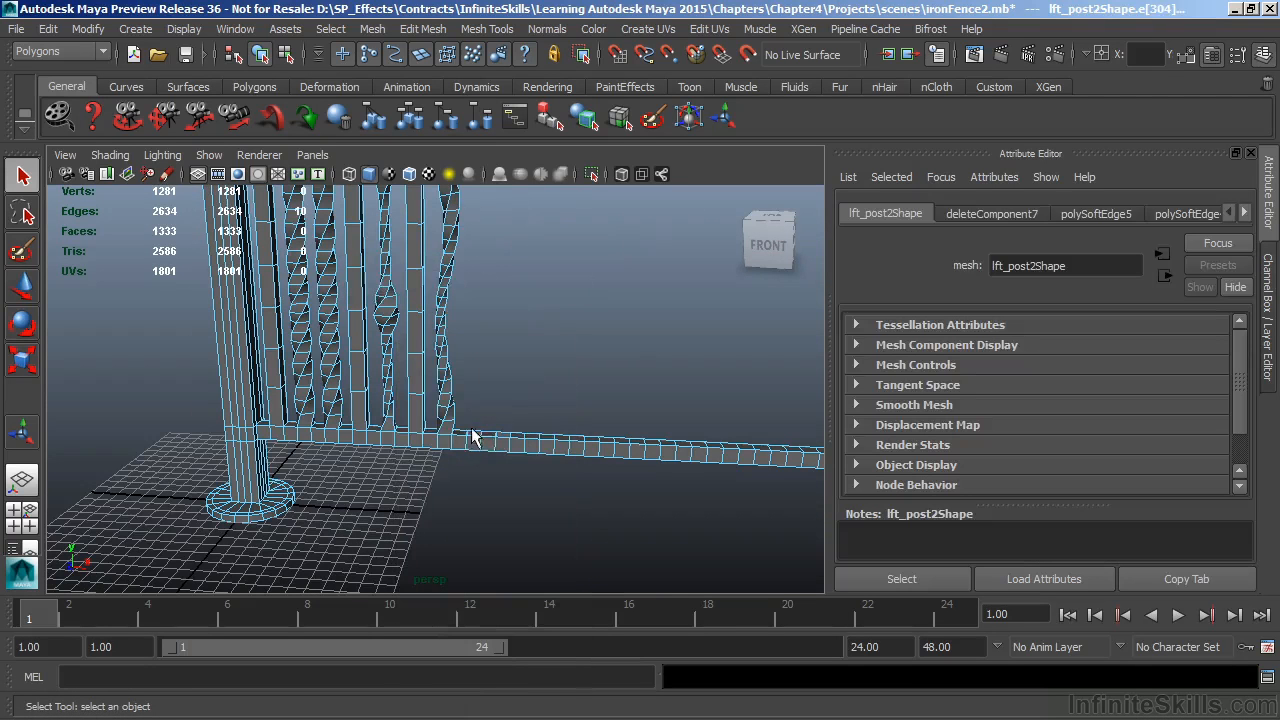
left_click_drag(473, 437, 506, 351, "alt")
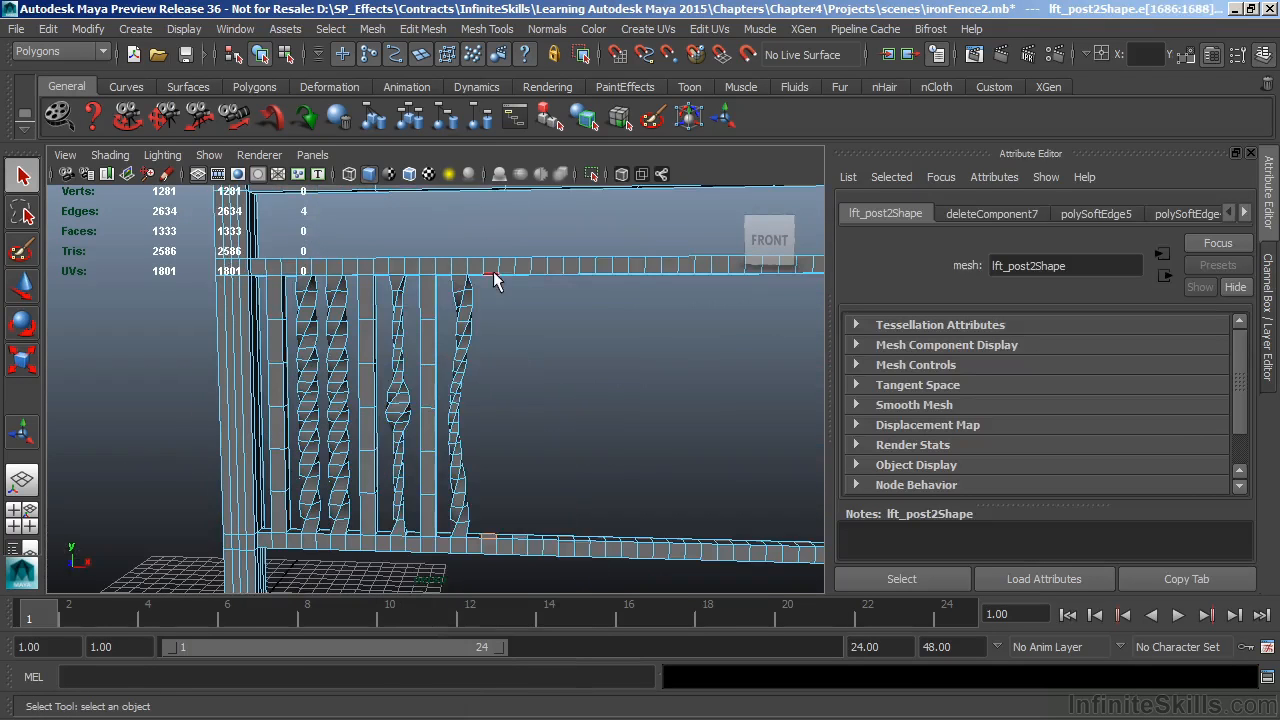
left_click(422, 29)
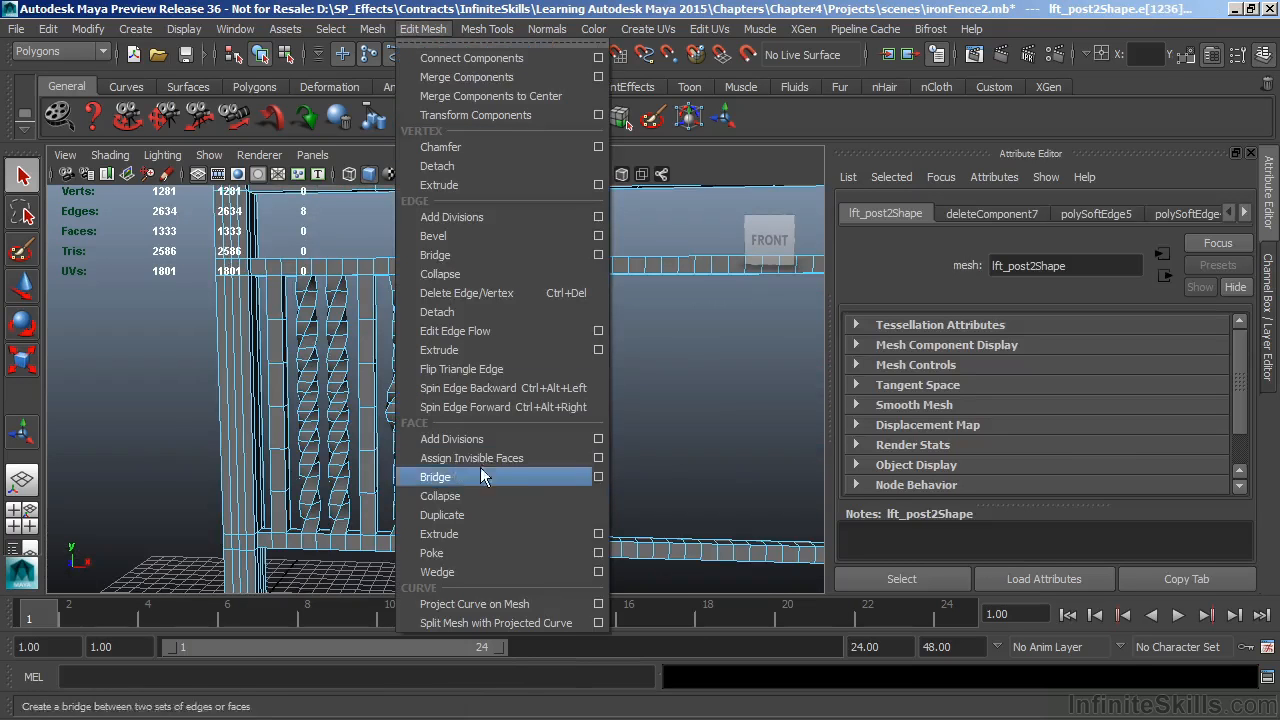
left_click(598, 477)
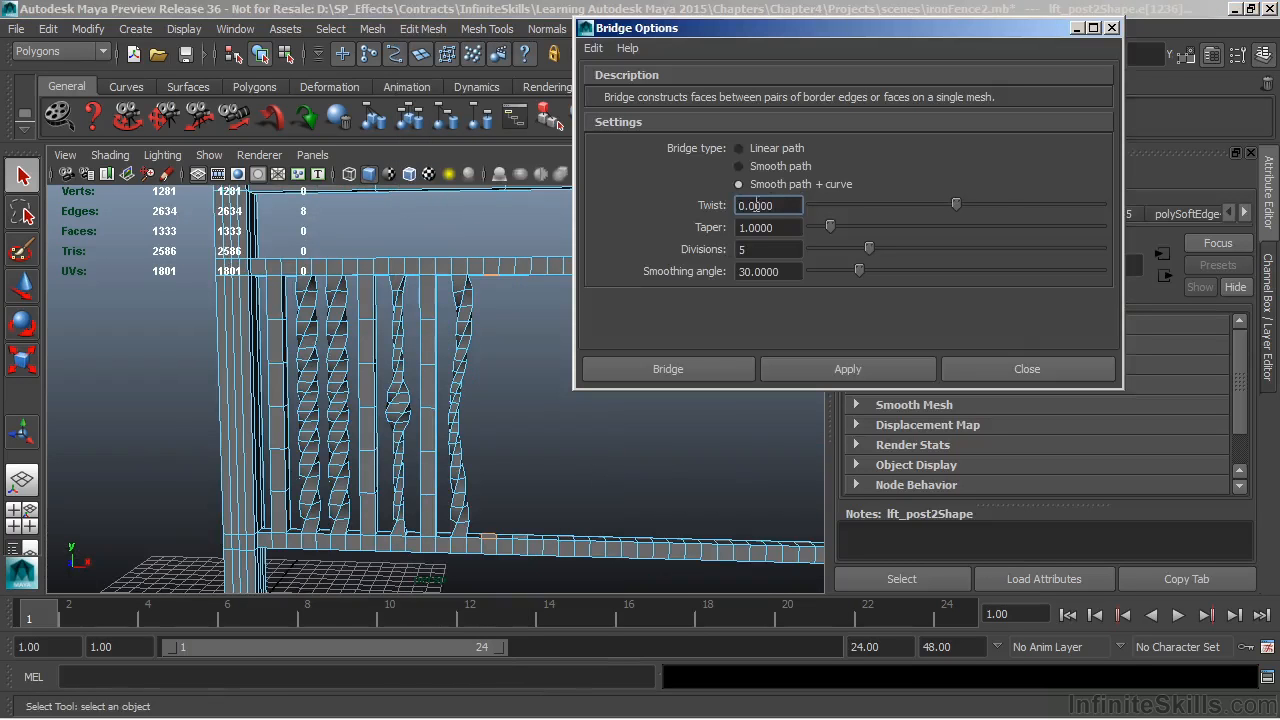
left_click(740, 148)
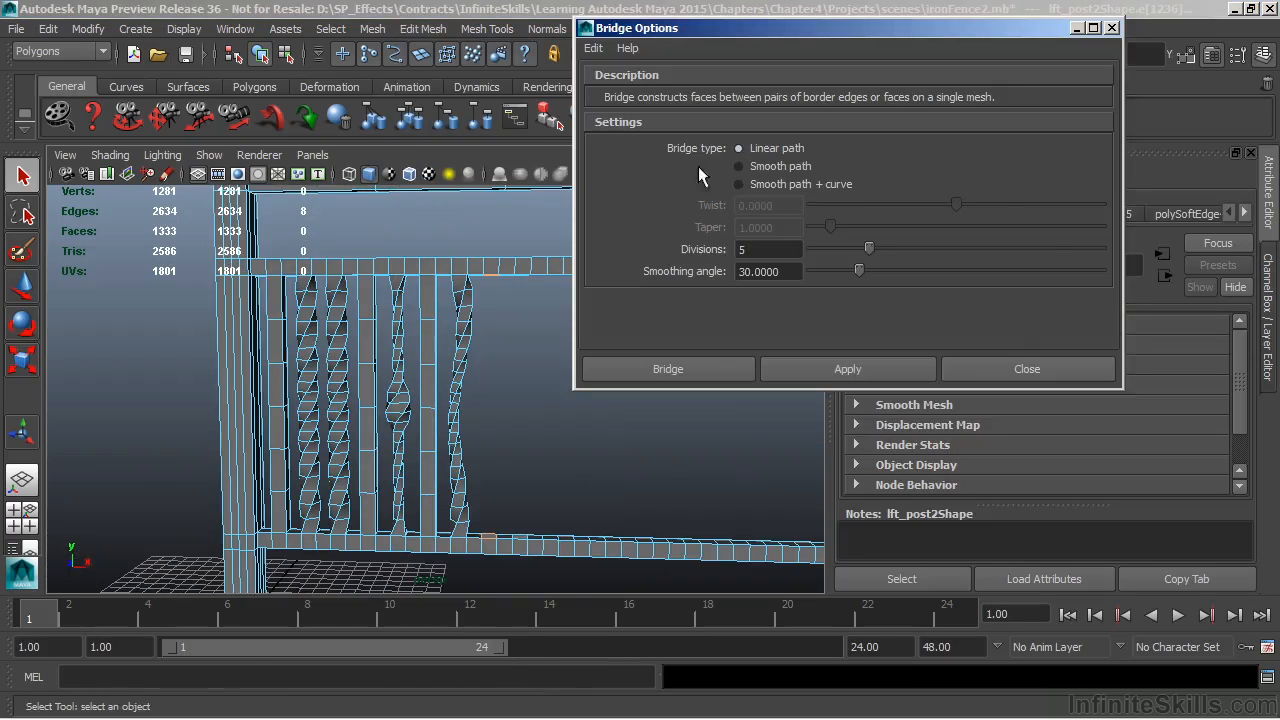
left_click(818, 369)
Bridge the second pair of facing rail openings with the same linear settings and close the bridge options
double_click(519, 541, "shift")
key("g")
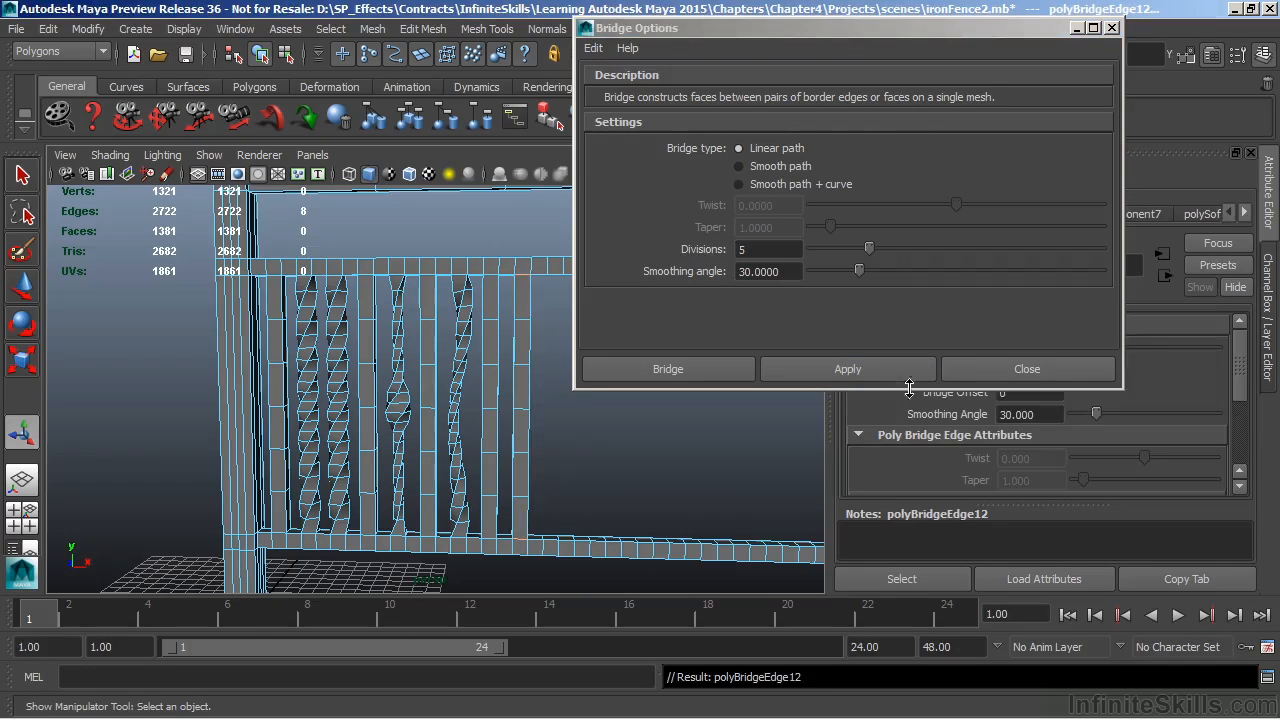
left_click(1027, 369)
Delete four alternating faces on the upper rail's underside and the four matching faces on top of the lower rail, beyond the last straight bar
right_click_drag(550, 266, 553, 306)
left_click_drag(553, 306, 537, 277, "alt")
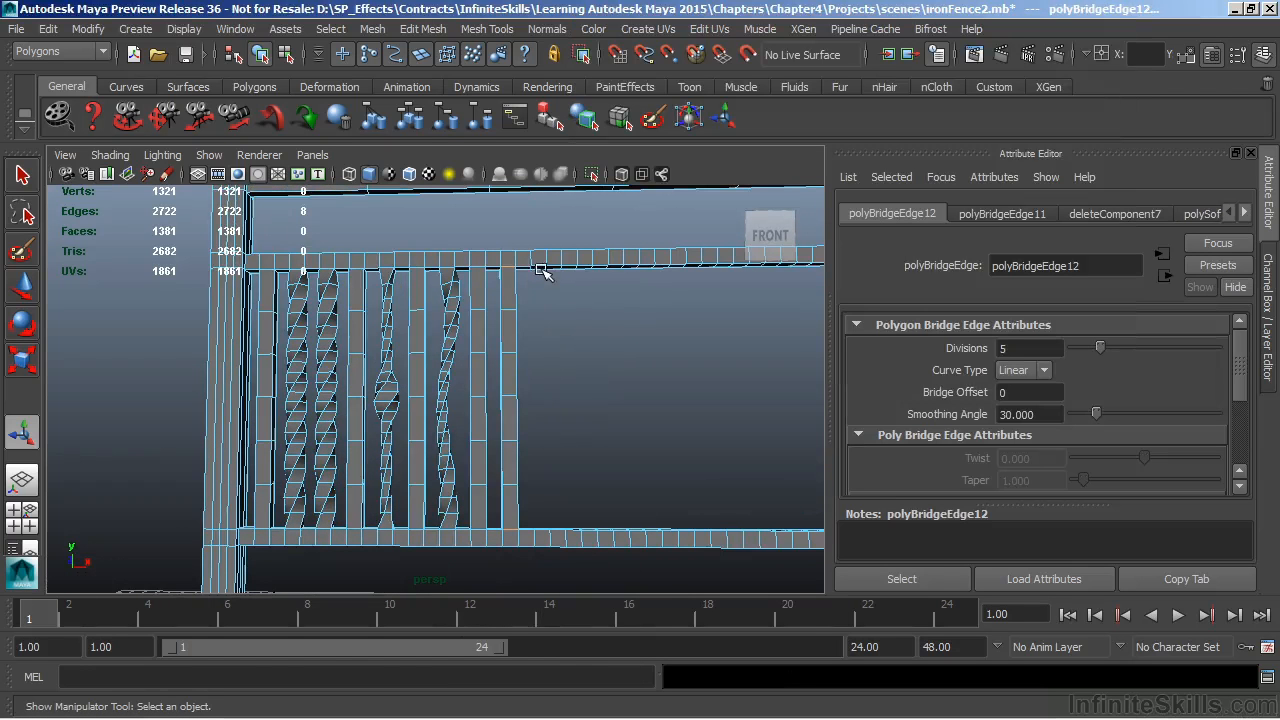
left_click(540, 266)
left_click_drag(571, 309, 547, 278, "alt")
left_click(525, 265, "shift")
left_click(546, 273, "shift")
left_click(571, 262, "shift")
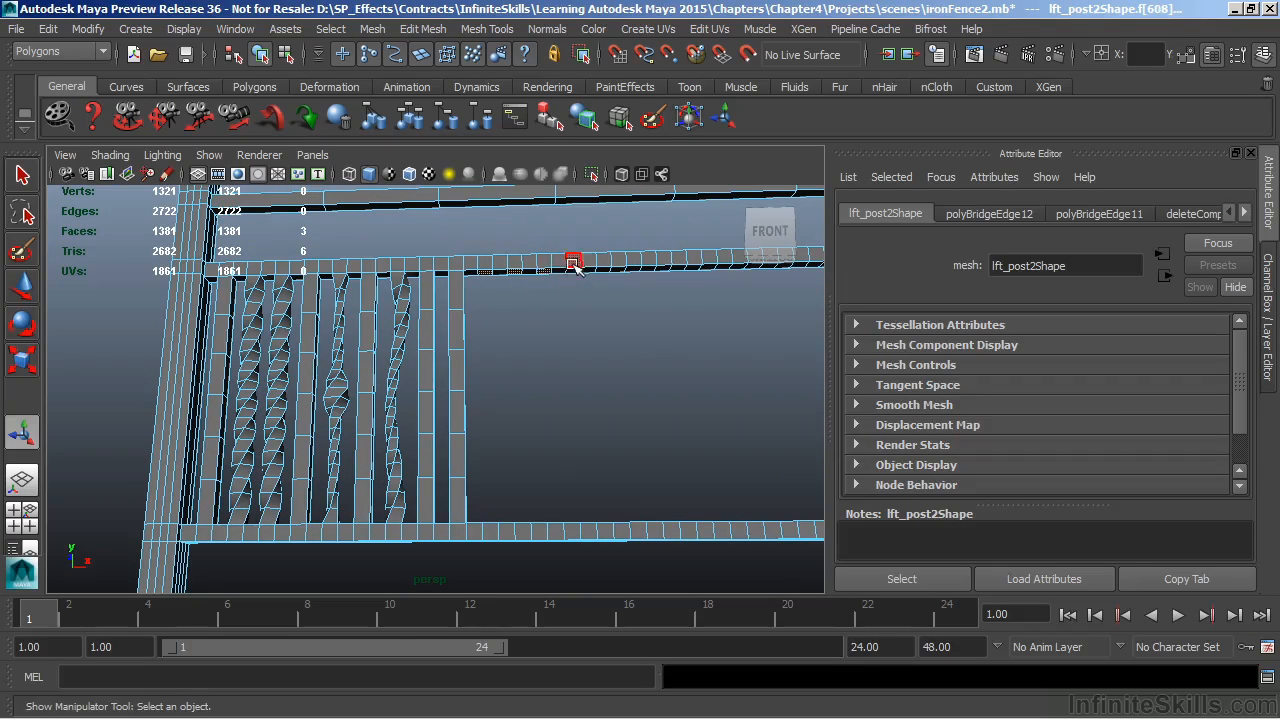
left_click_drag(575, 325, 560, 320, "alt")
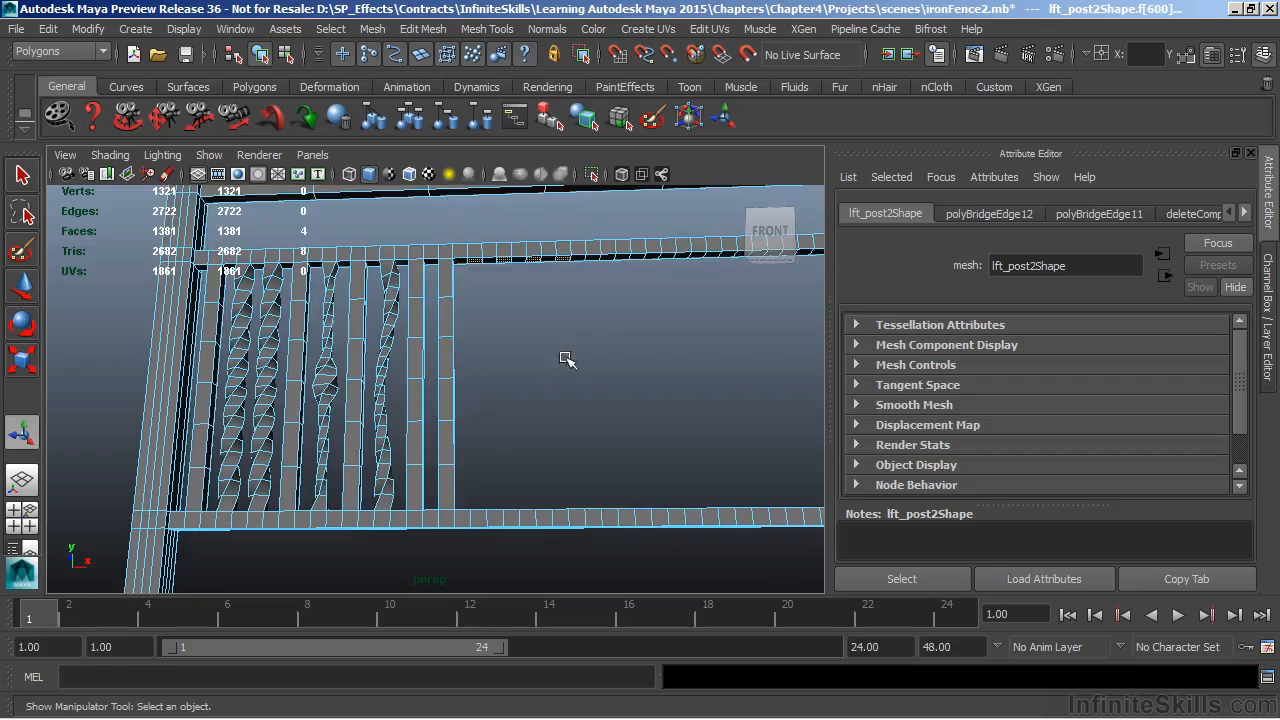
left_click_drag(566, 346, 568, 378, "alt")
middle_click_drag(568, 378, 503, 243, "alt")
left_click_drag(503, 243, 482, 346, "alt")
left_click(415, 465, "shift")
left_click(444, 465, "shift")
left_click(474, 464, "shift")
left_click(503, 463, "shift")
key("Delete")
Bridge the border edges of the first two neighbouring openings on the upper rail's underside
mouse_move(498, 292)
left_mouse_down("alt")
mouse_move(508, 354)
mouse_move(497, 299)
left_mouse_up("alt")
middle_click_drag(497, 298, 481, 388, "alt")
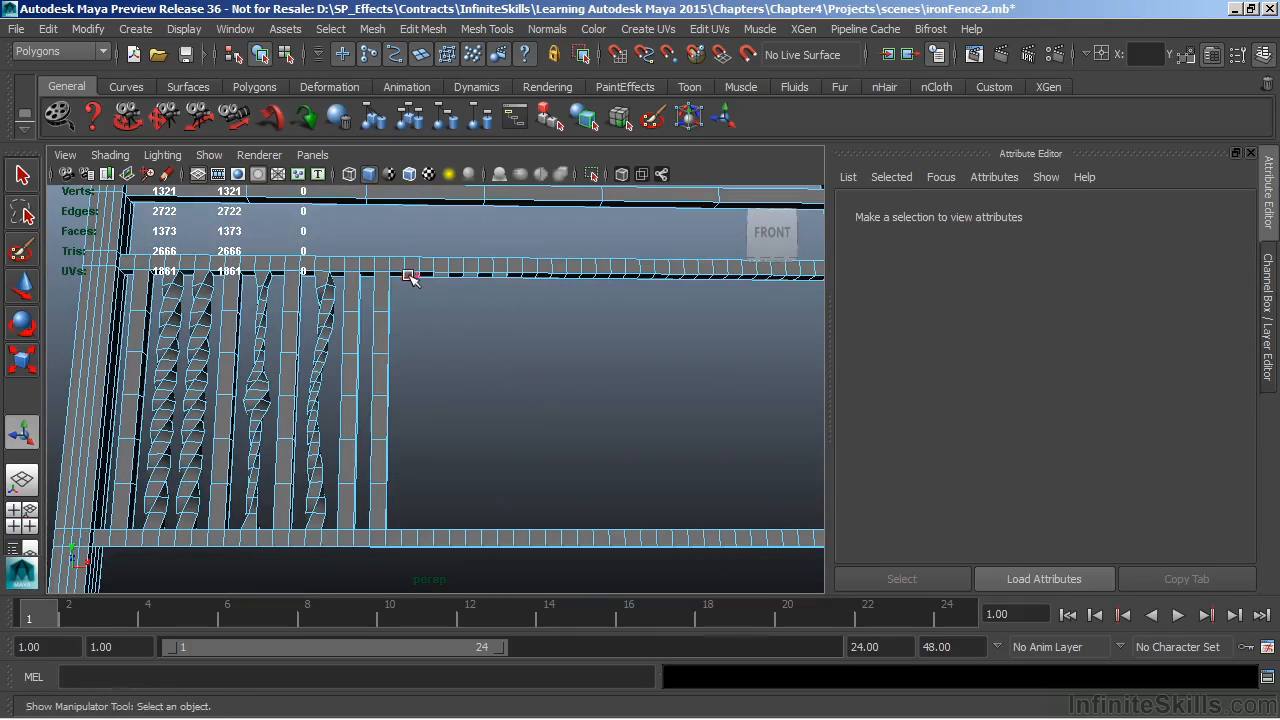
right_click_drag(410, 272, 414, 212)
double_click(412, 270)
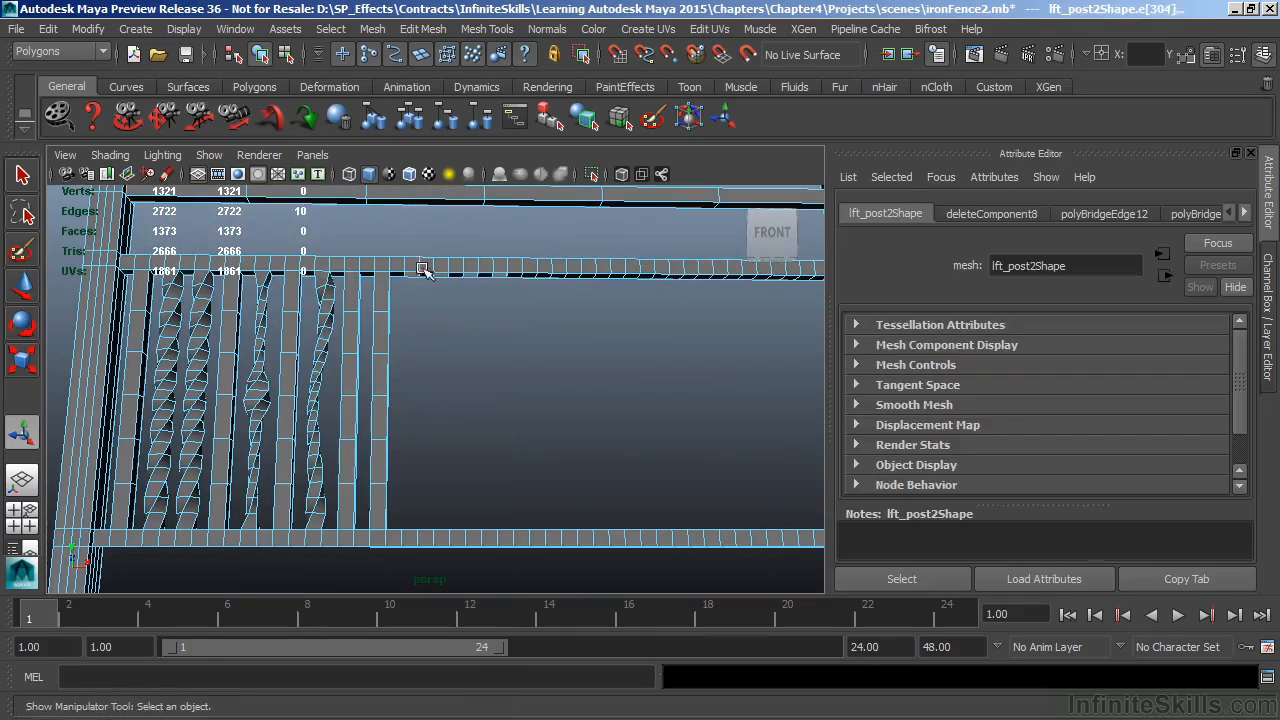
double_click(443, 271, "shift")
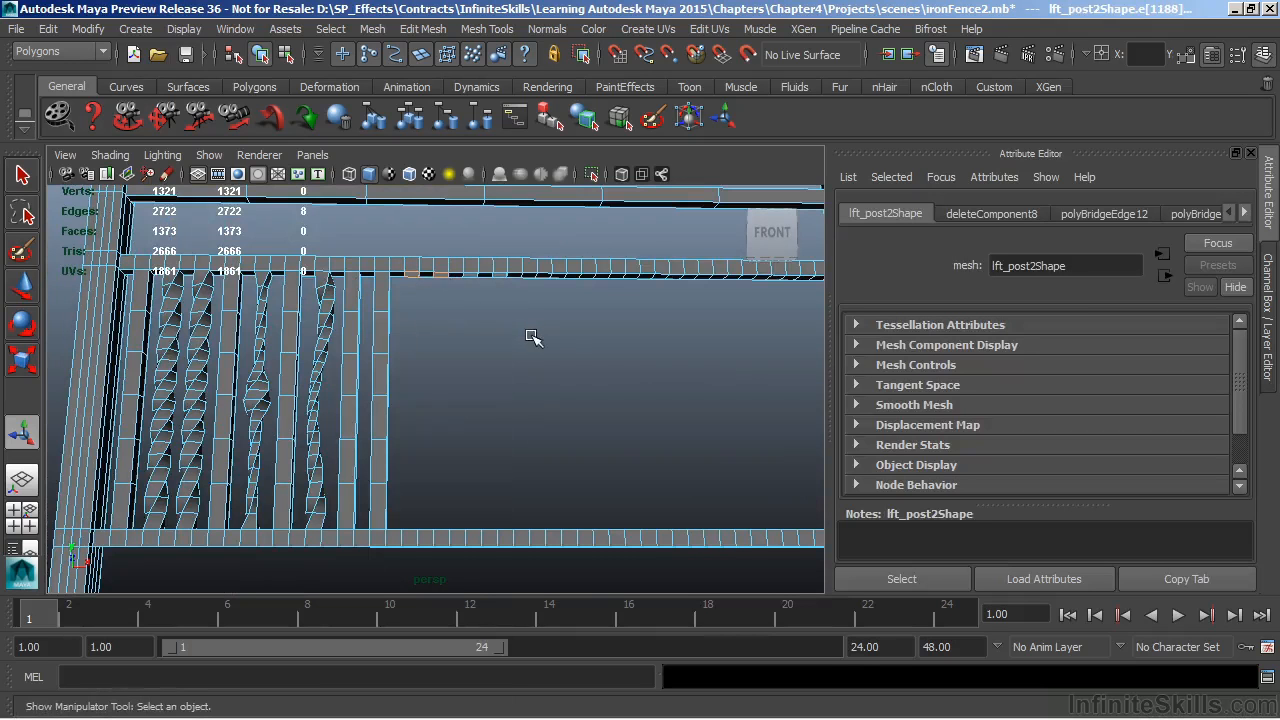
left_click(423, 29)
left_click(465, 474)
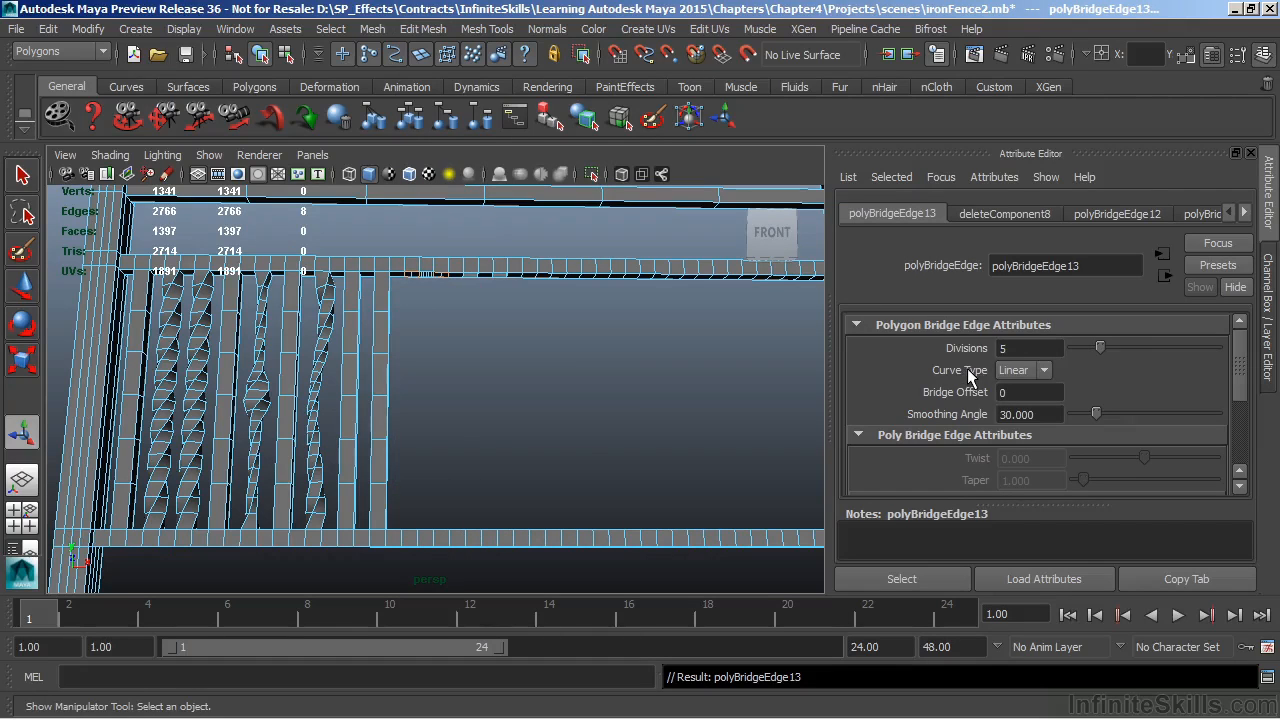
Set the new bridge's curve type to Blend and its divisions to 6
left_click(1044, 369)
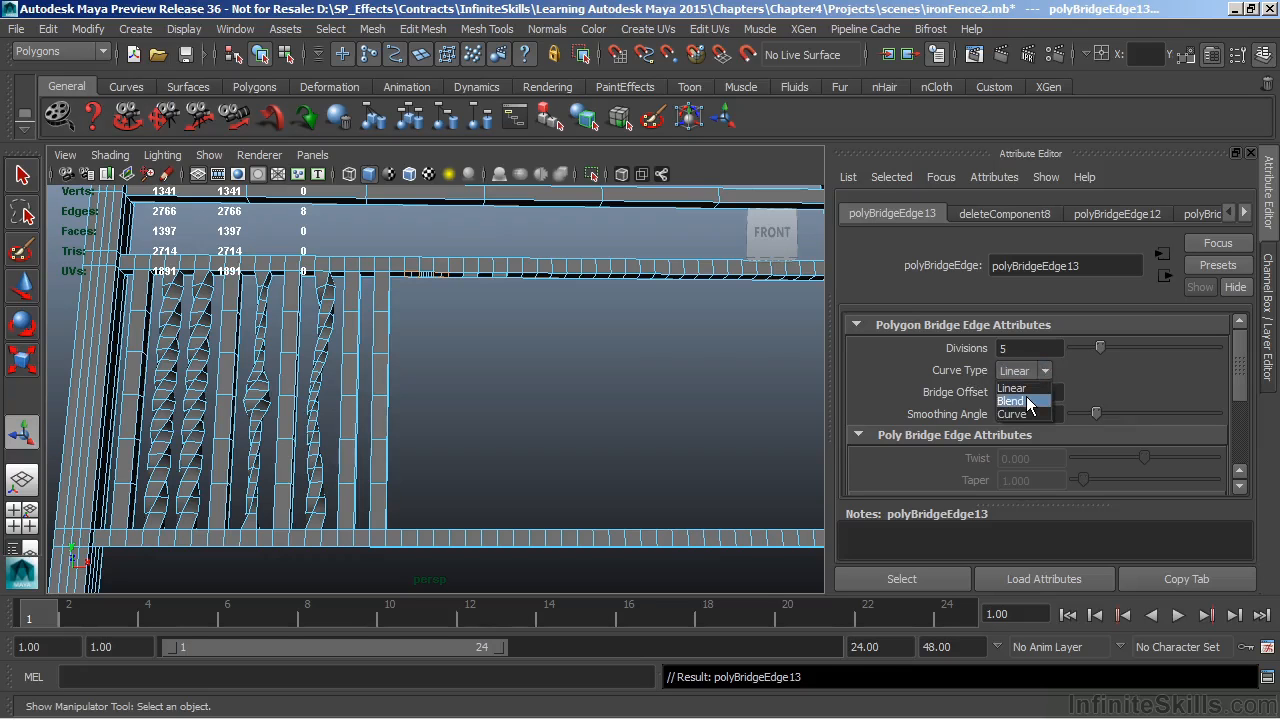
left_click(1030, 402)
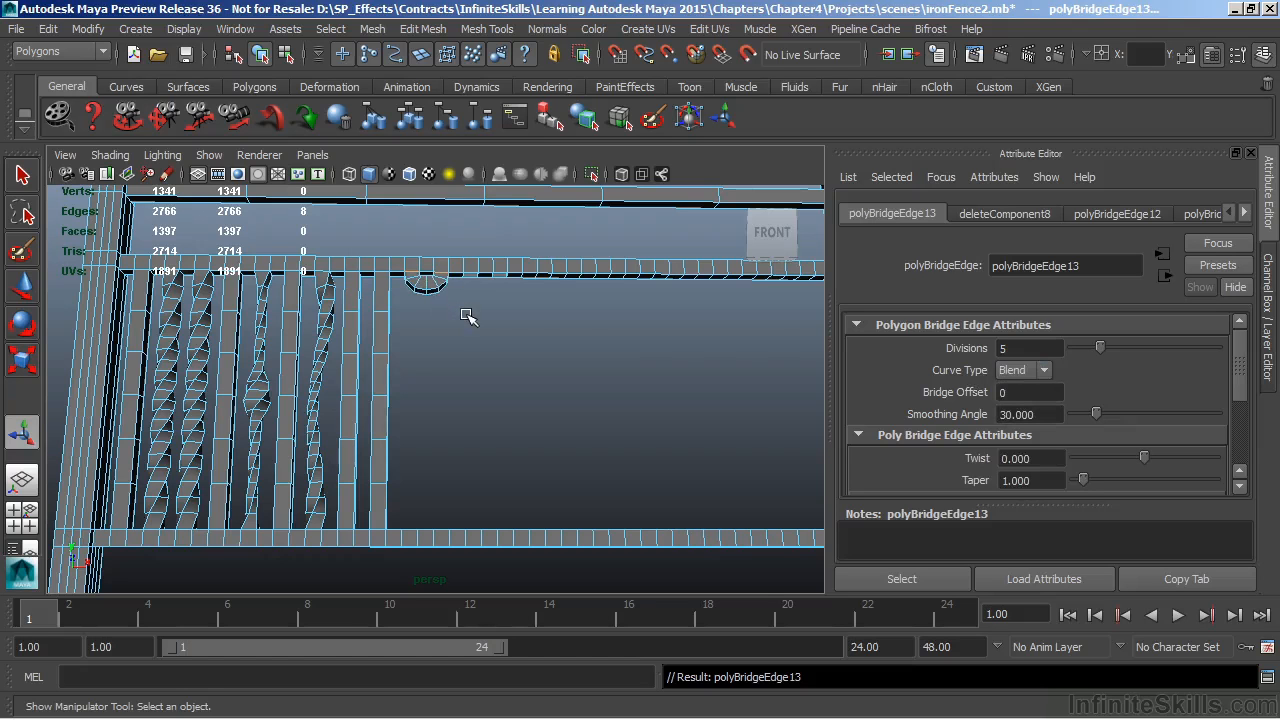
double_click(1004, 347)
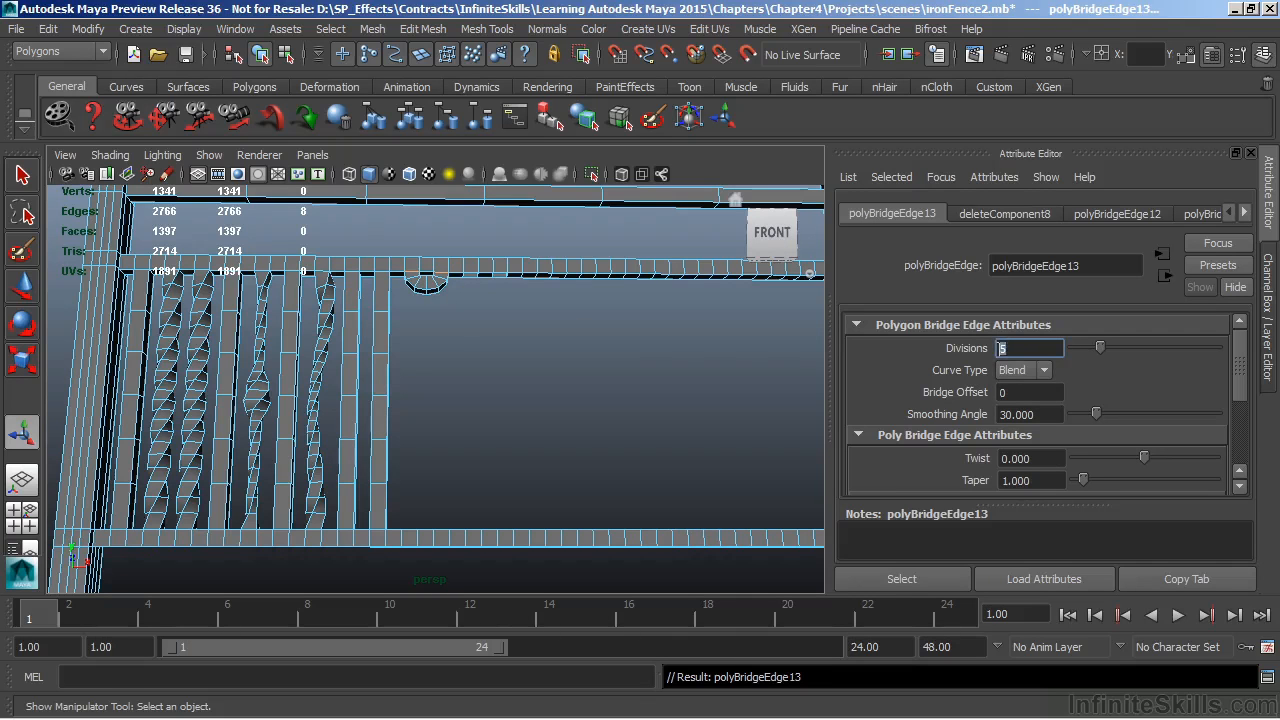
type("6")
key("Return")
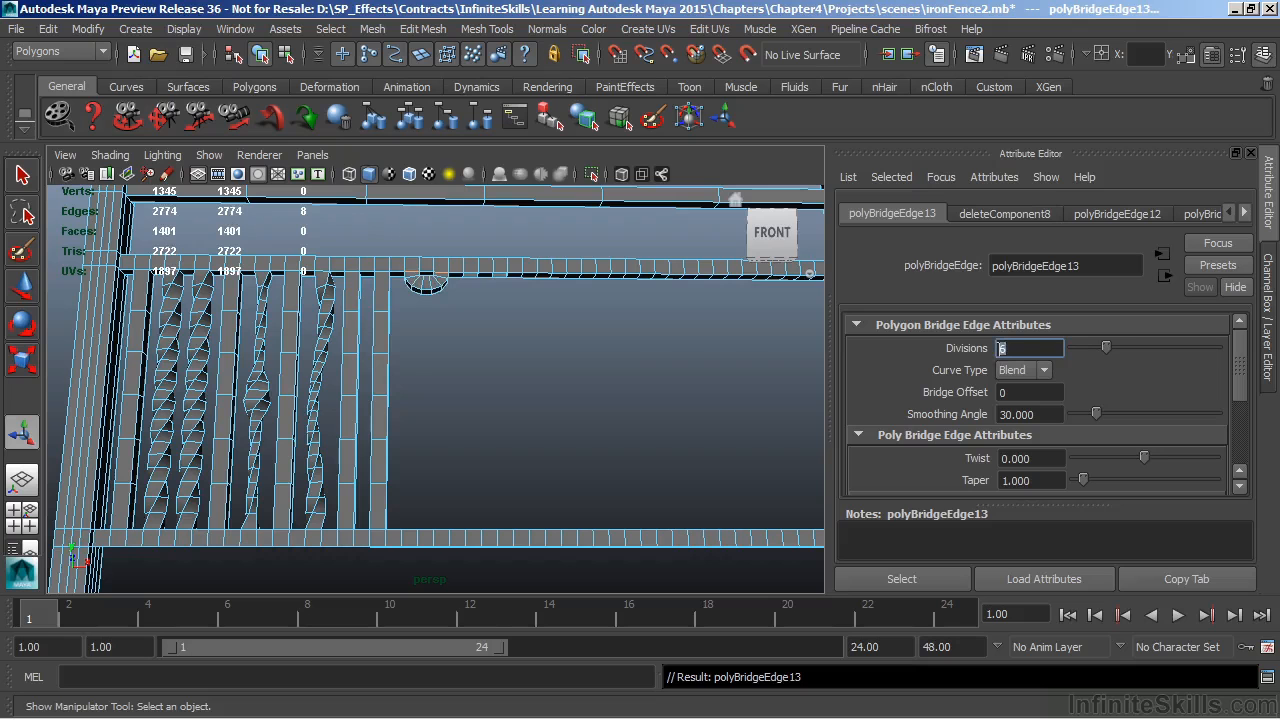
Bridge the remaining two openings on the upper rail's underside with the Blend curve type and 6 divisions
left_click(475, 272)
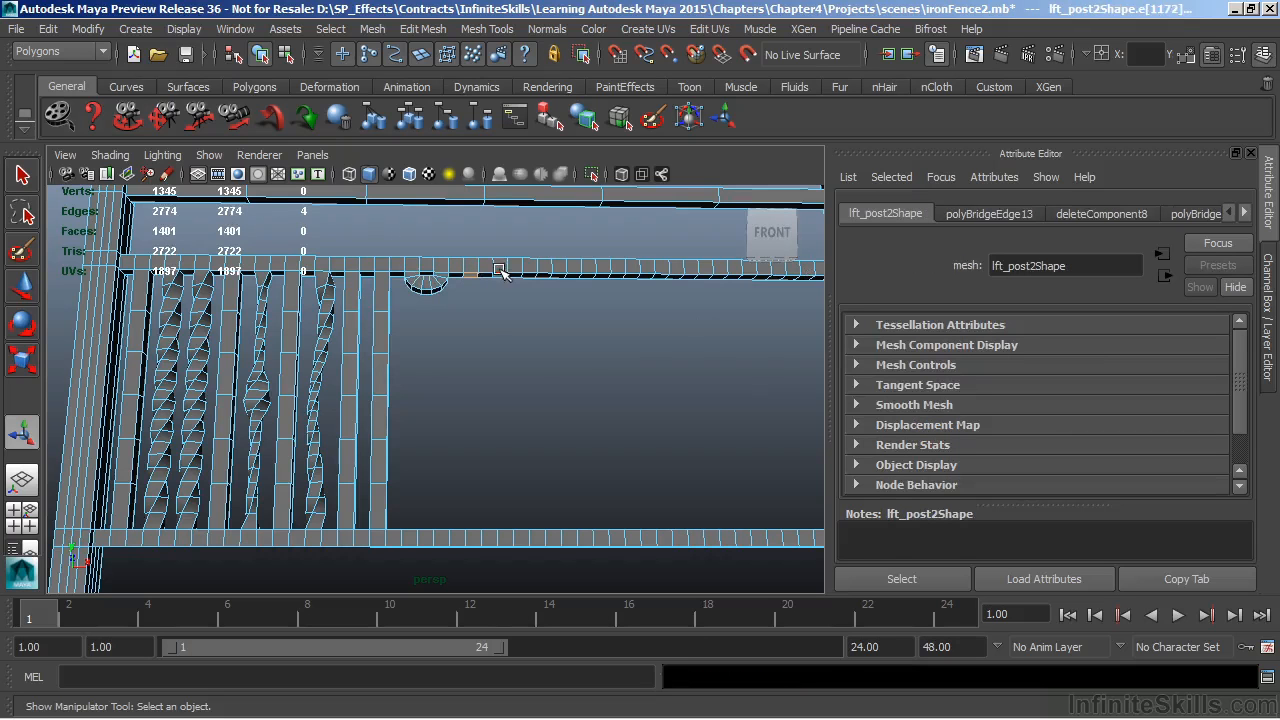
left_click(503, 272, "shift")
key("g")
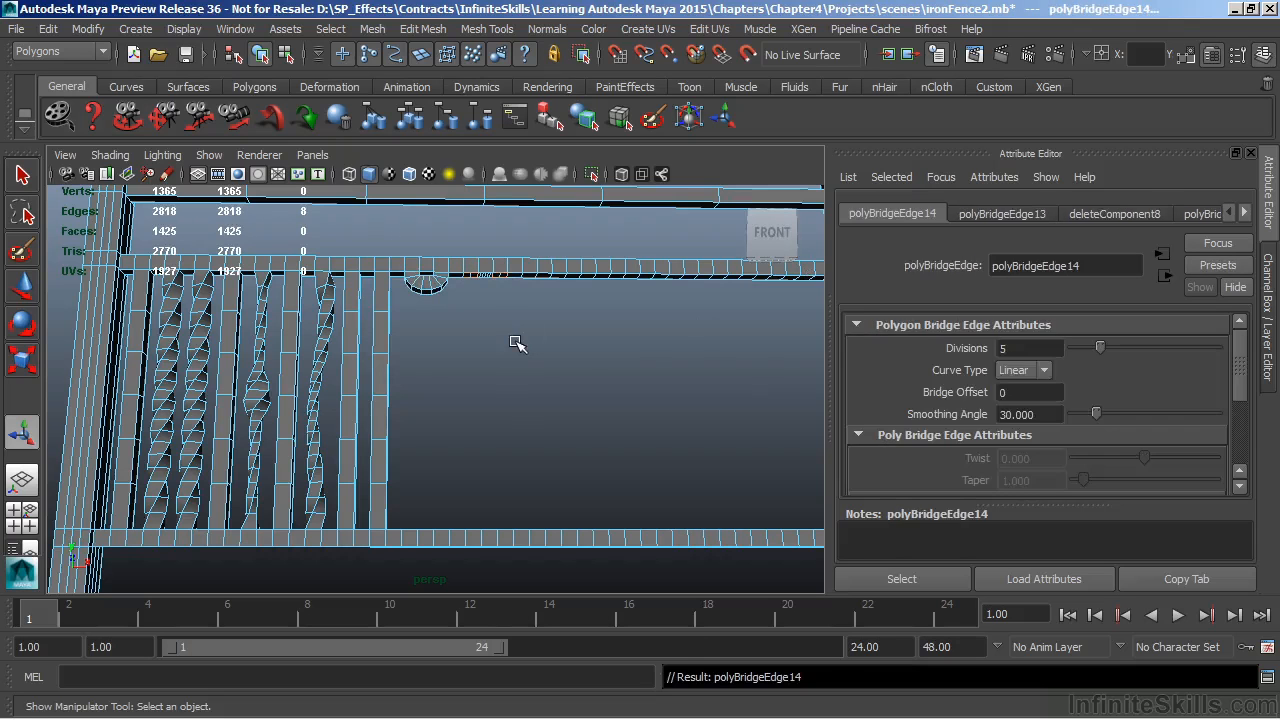
left_click(1025, 348)
type("6")
key("Return")
Bridge the border edges of the first two neighbouring openings on top of the lower rail, using Smooth path and 6 divisions
left_click(433, 456)
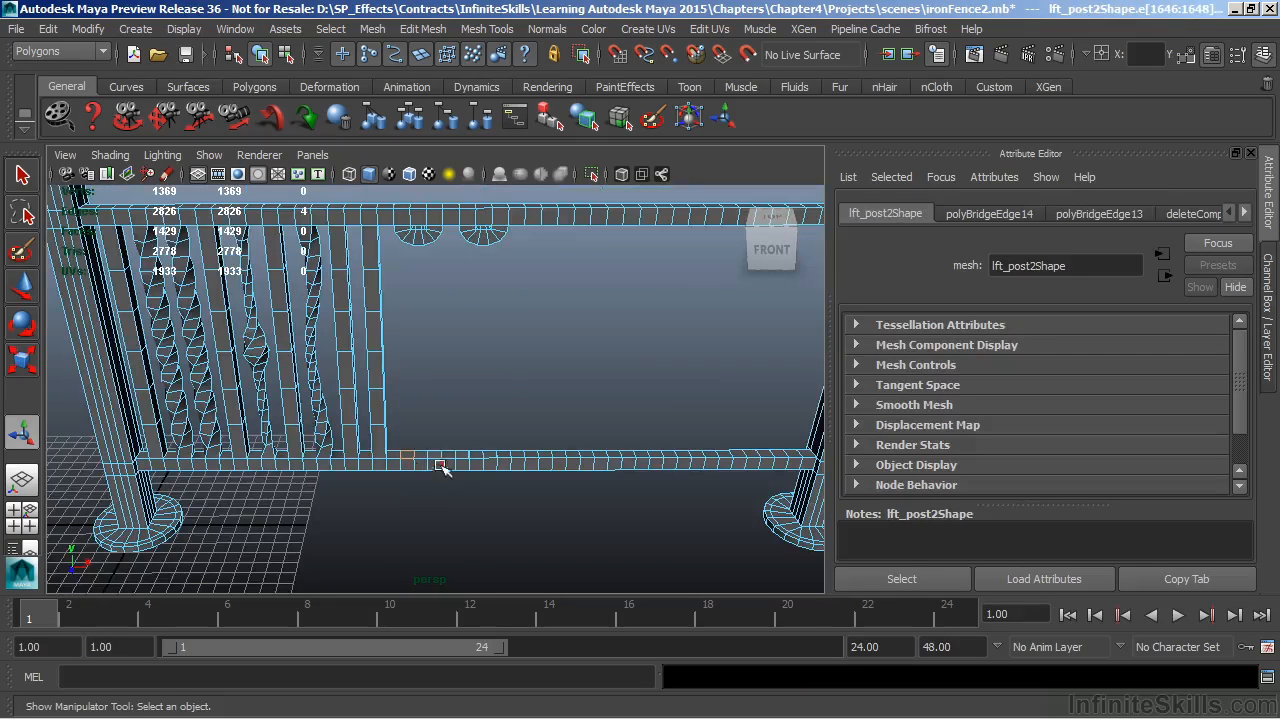
key("f")
left_click_drag(483, 360, 171, 431, "alt")
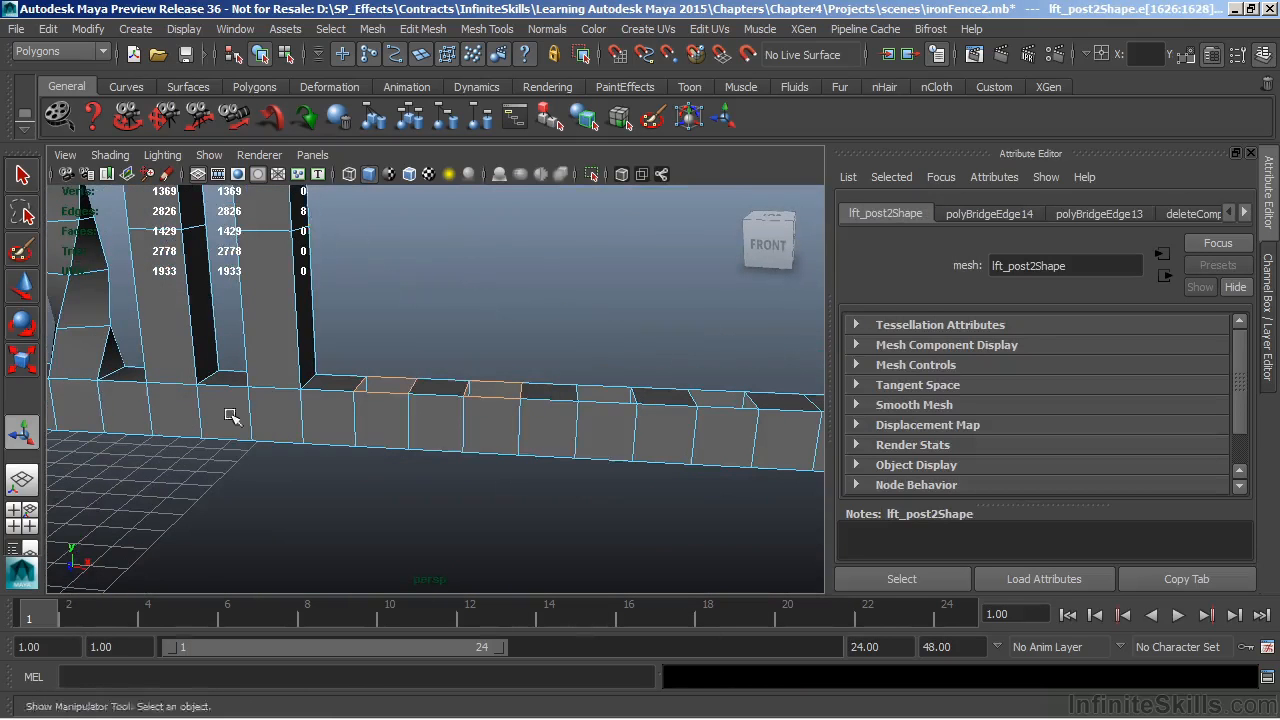
left_click(422, 29)
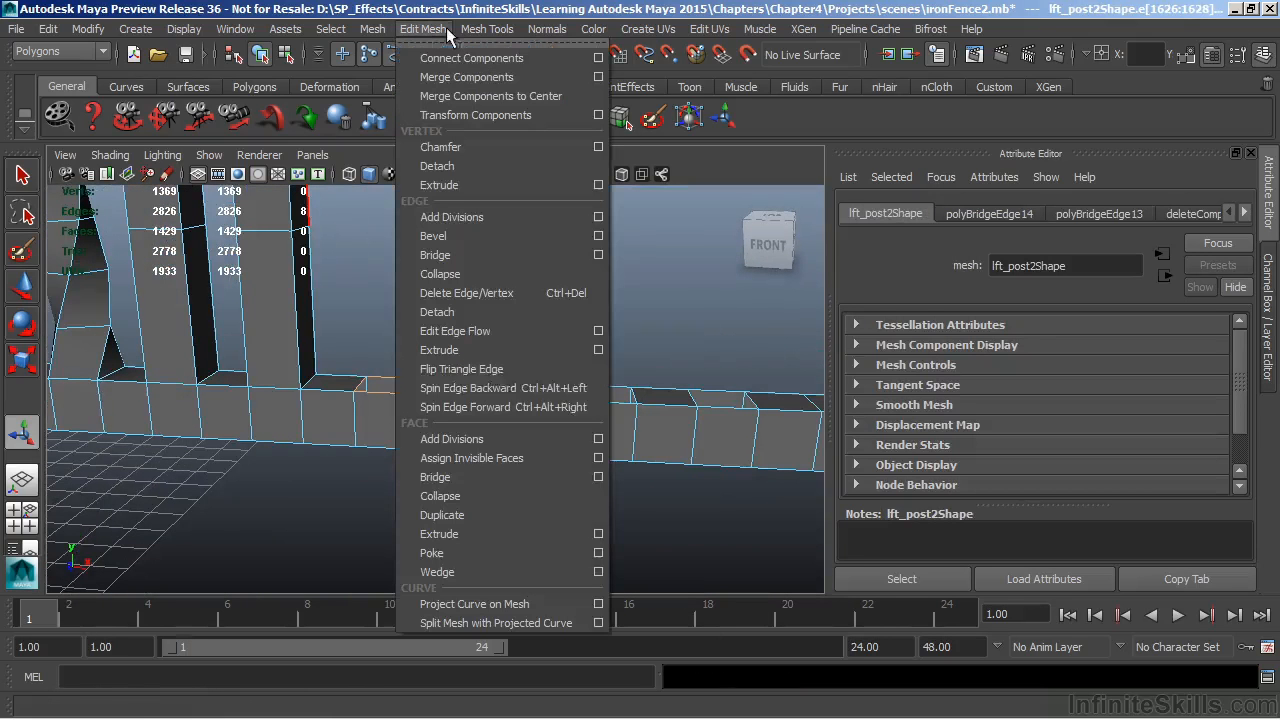
left_click(597, 476)
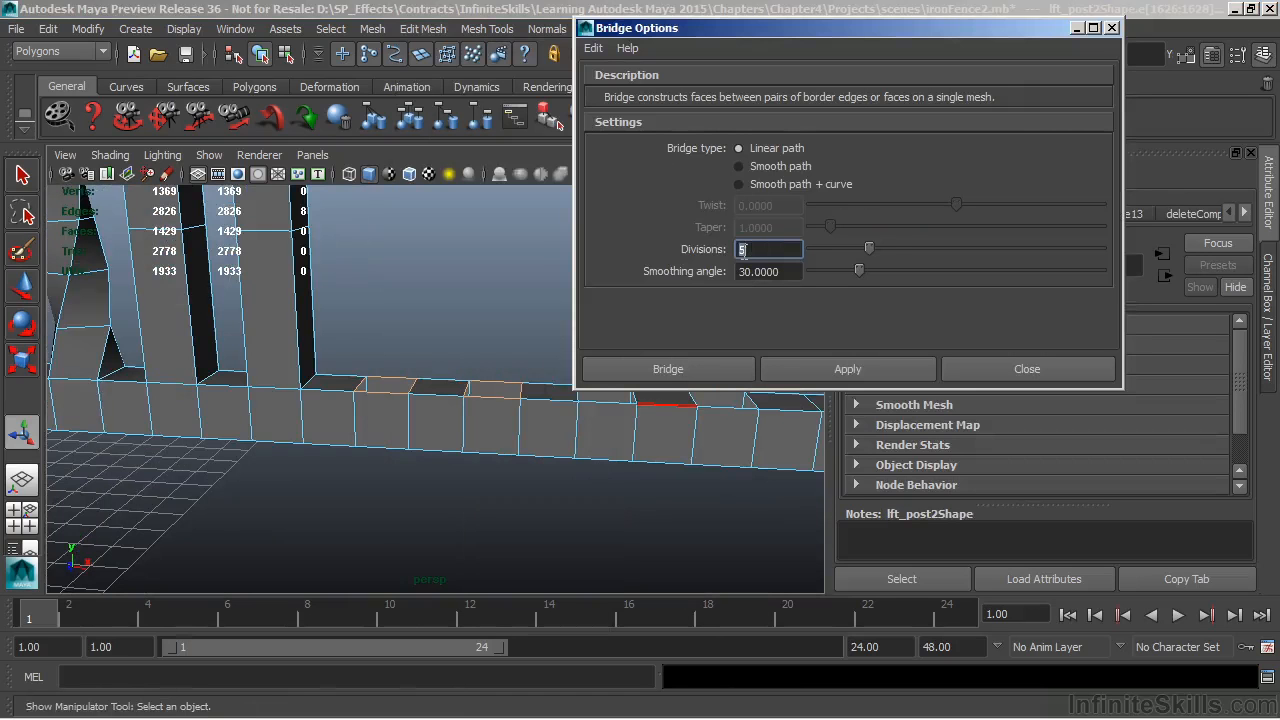
type("6")
left_click(788, 166)
left_click(666, 369)
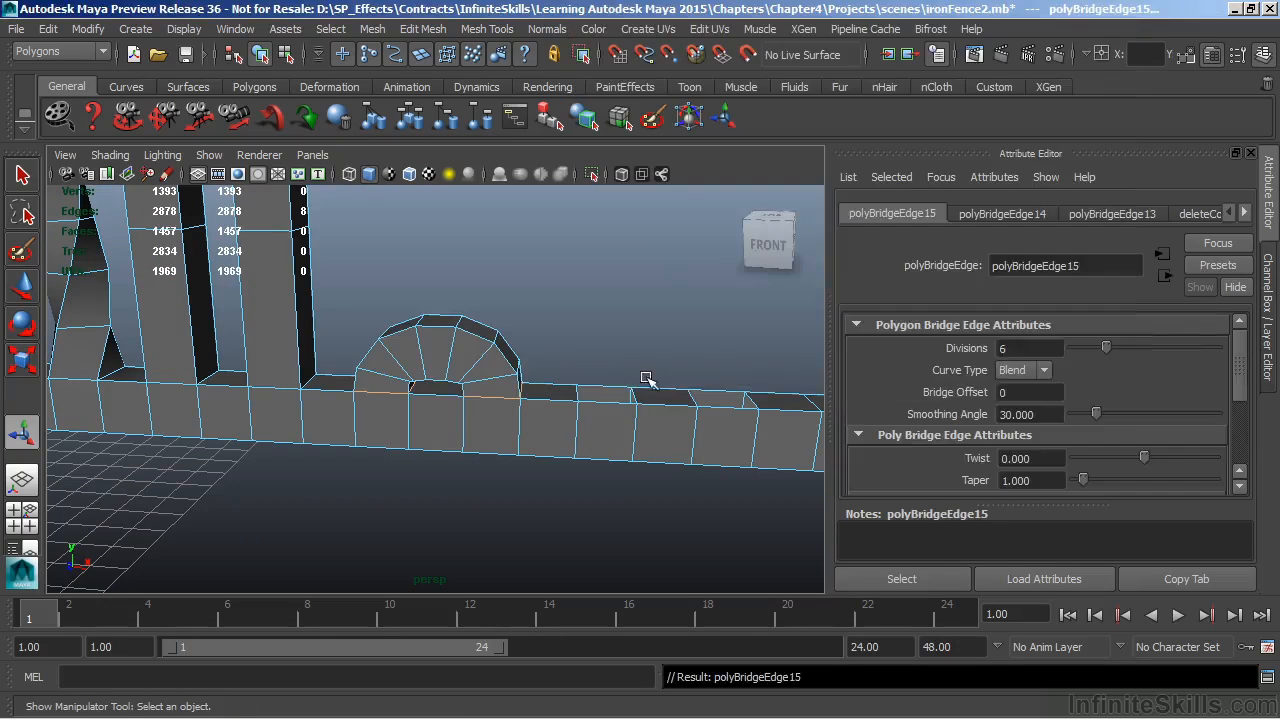
Bridge the remaining two openings on top of the lower rail with the same bridge settings
left_click(600, 389)
left_click(716, 390, "shift")
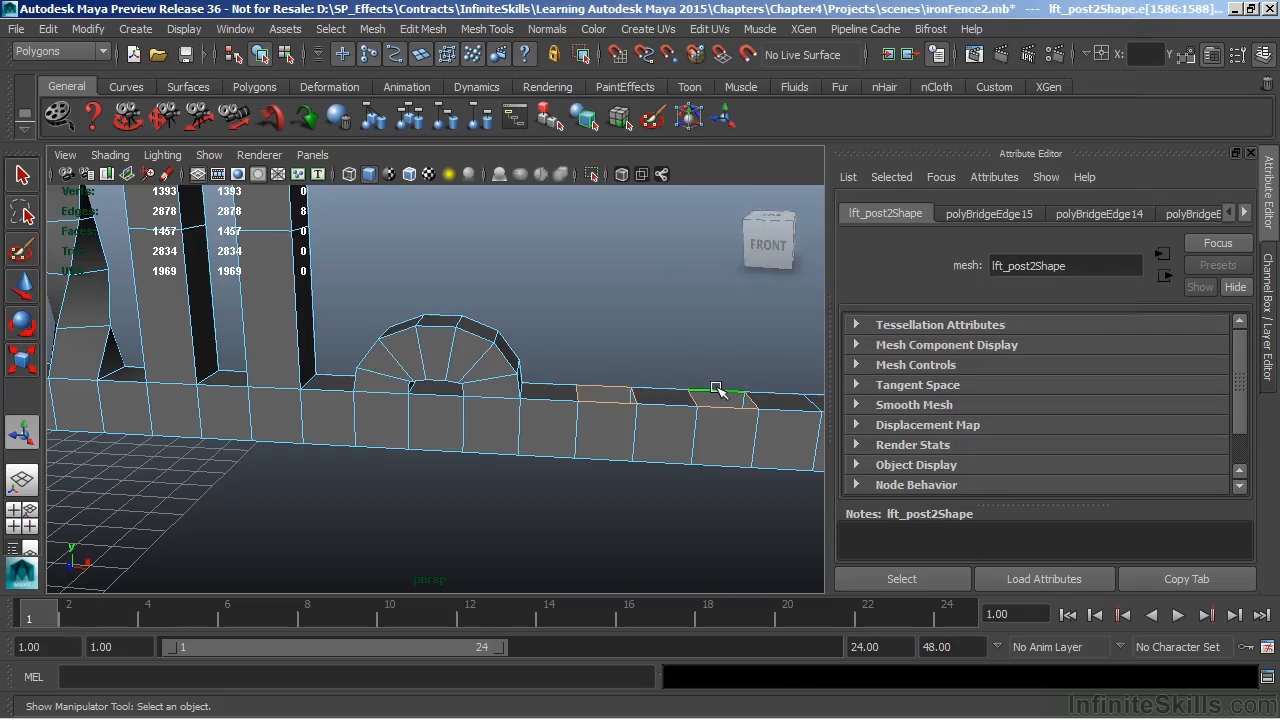
key("g")
right_click_drag(663, 394, 571, 403, "alt")
left_click_drag(571, 403, 460, 232, "alt")
Delete the outermost middle face of each of the four arched loops on the upper and lower rails
mouse_move(464, 245)
right_mouse_down()
mouse_move(470, 278)
mouse_move(463, 240)
right_mouse_up()
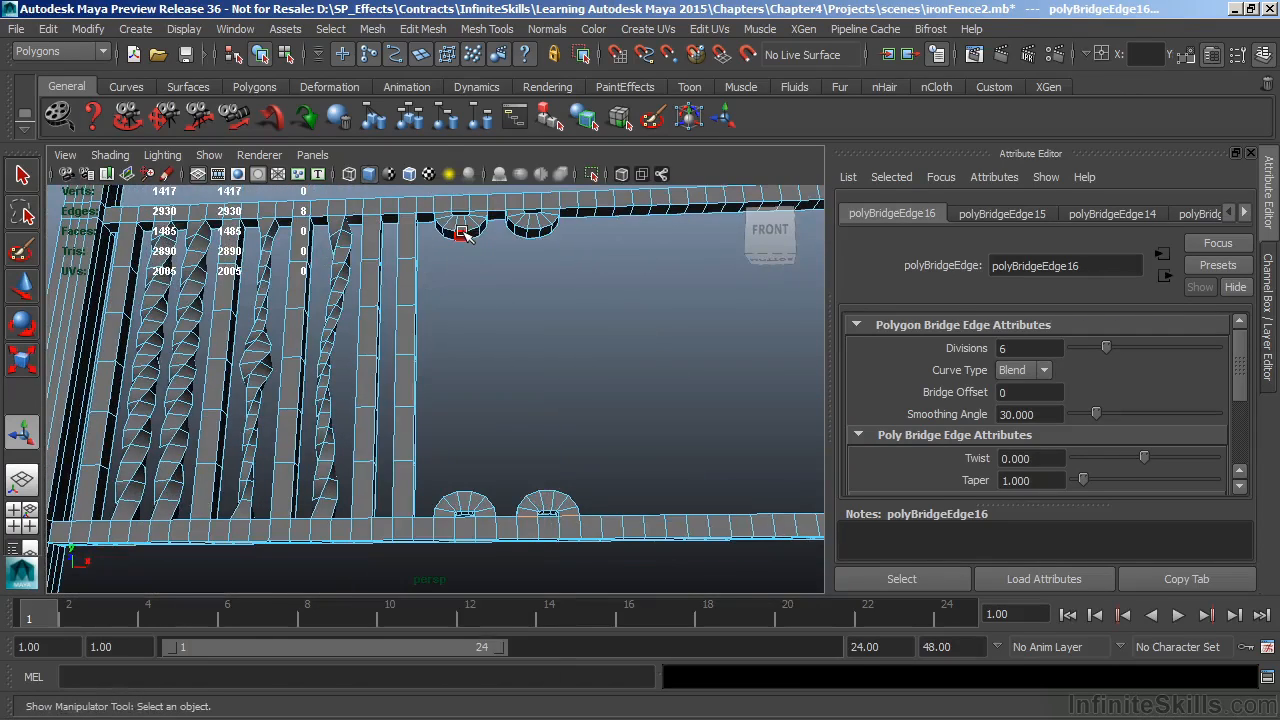
left_click(463, 234)
left_click_drag(523, 280, 461, 497, "alt")
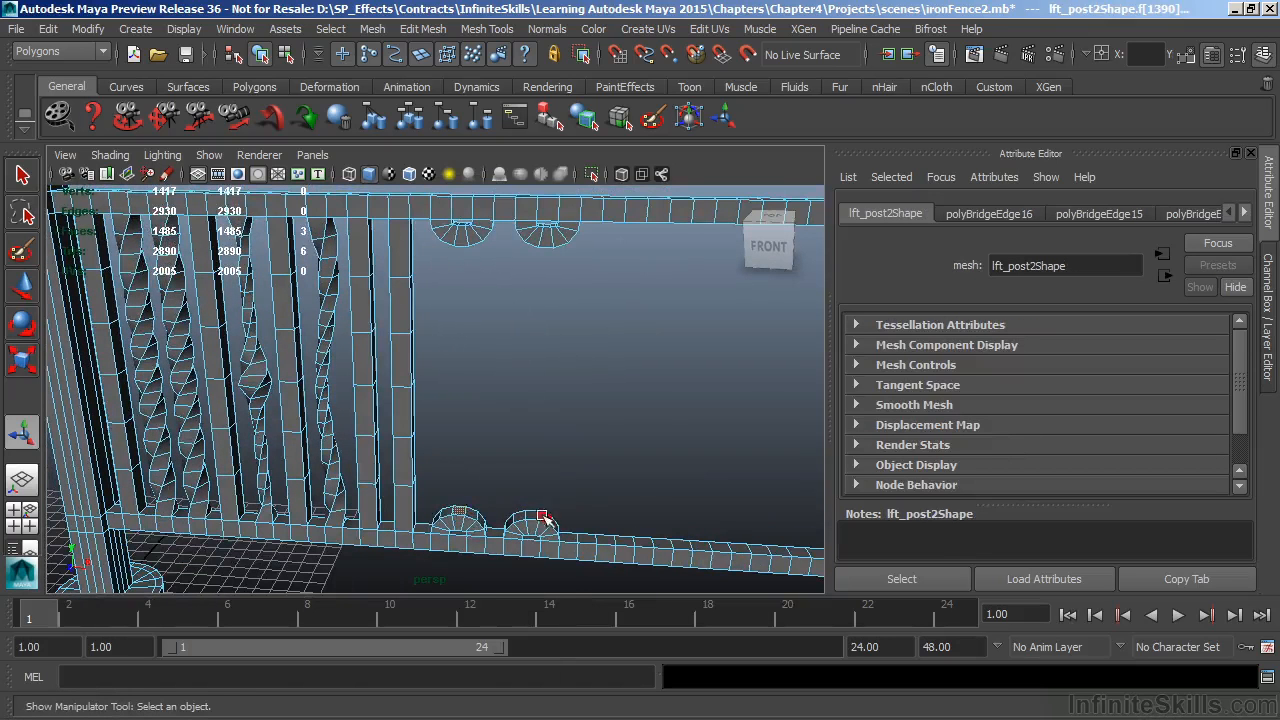
left_click_drag(530, 517, 657, 378, "alt")
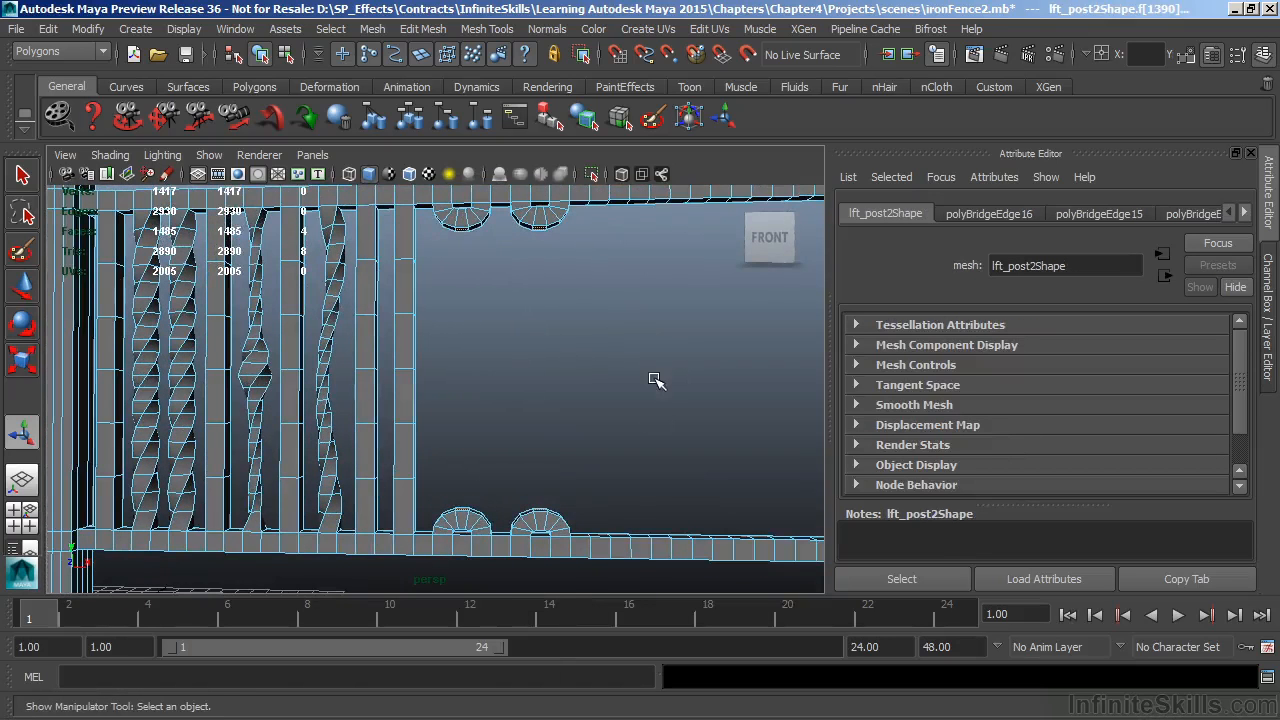
key("Delete")
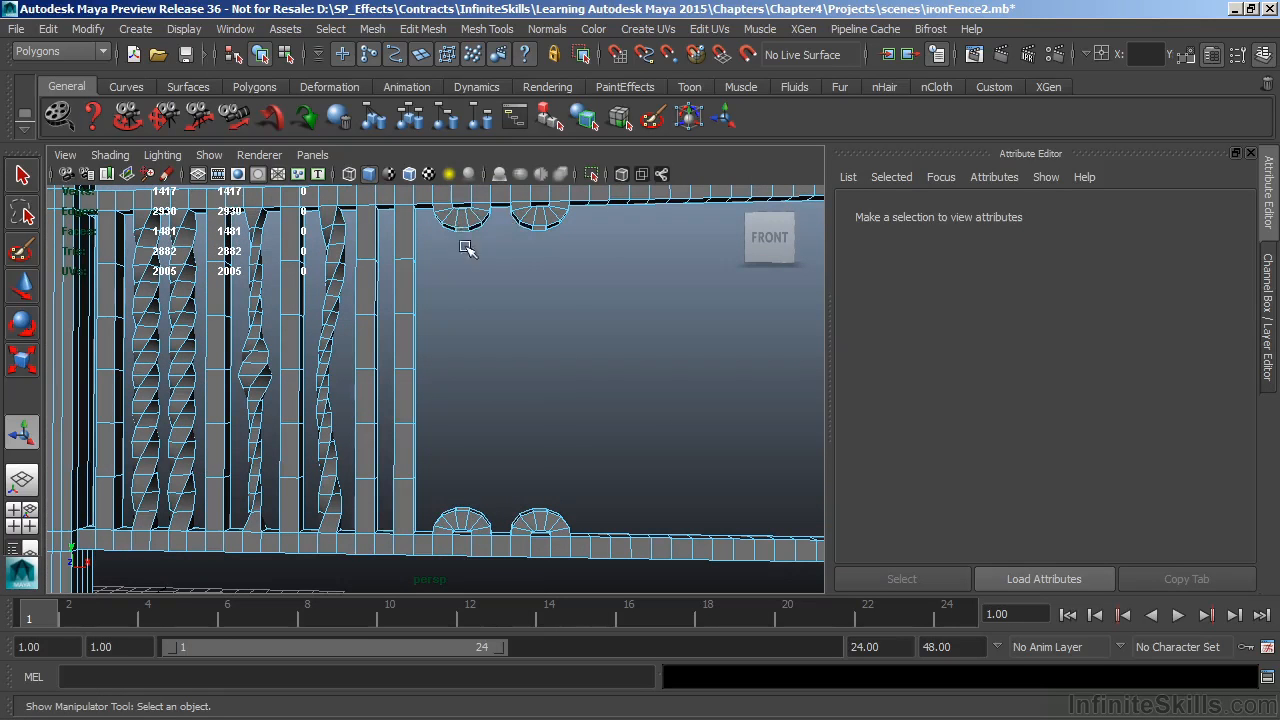
Bridge the first upper loop's opening diagonally to the second lower loop's opening, using Smooth path + curve with 6 divisions
right_click_drag(455, 221, 463, 188)
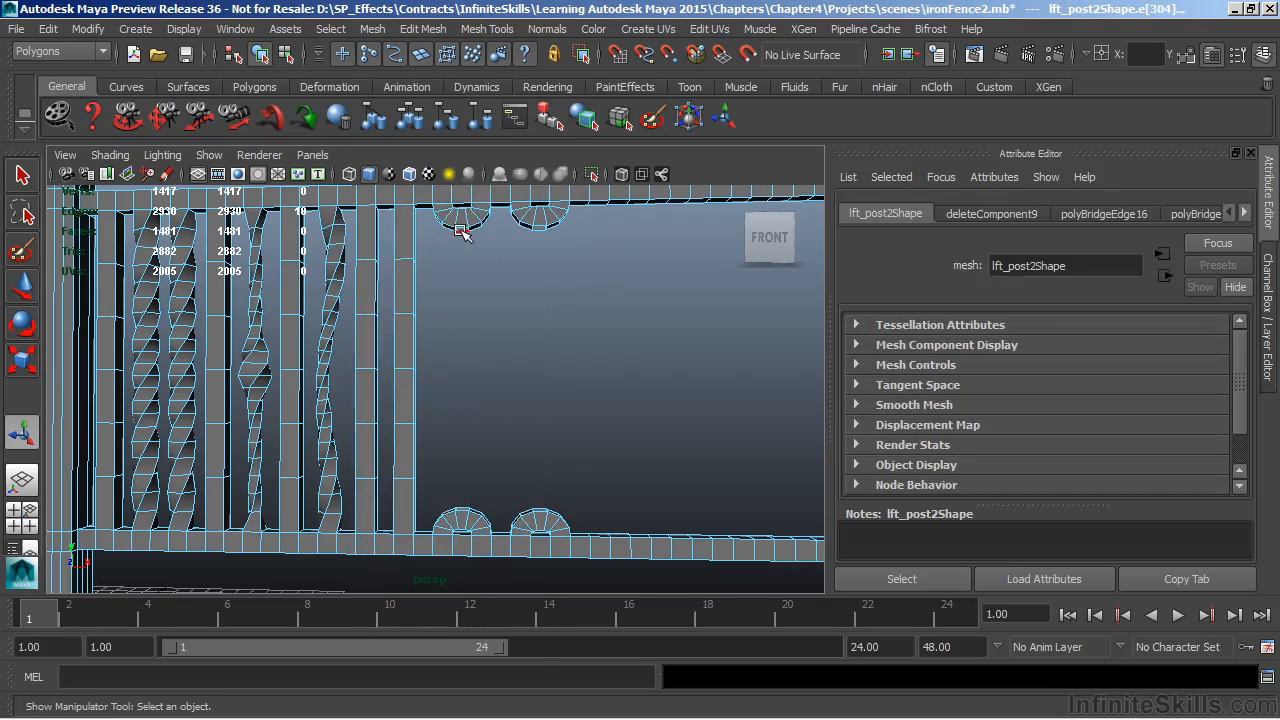
left_click_drag(463, 232, 532, 503, "alt")
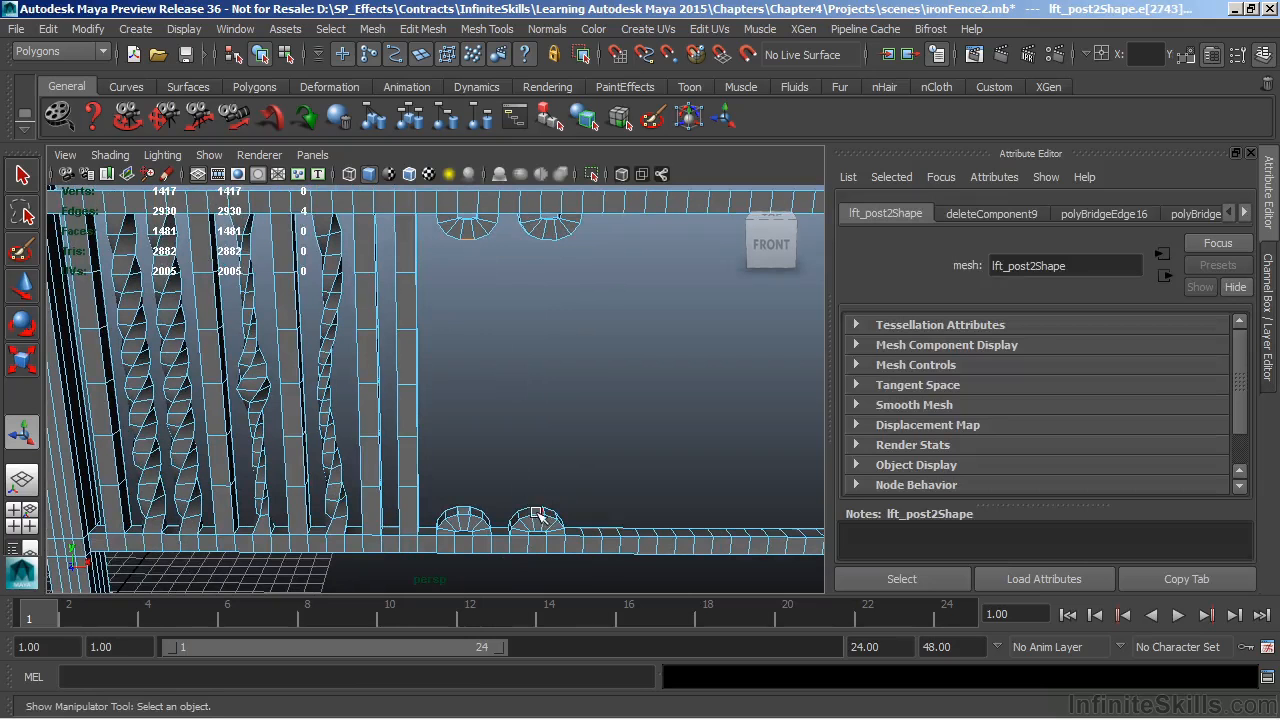
left_click(535, 517, "shift")
left_click_drag(614, 514, 540, 417, "alt")
left_click(436, 29)
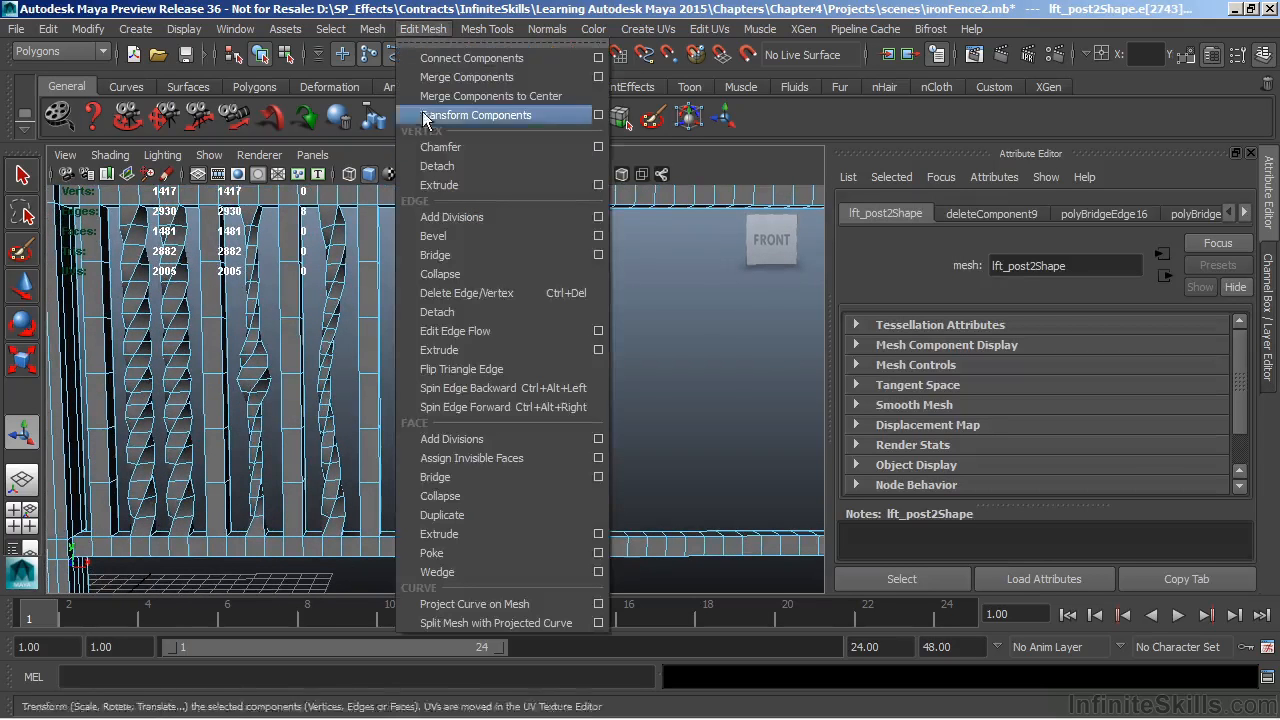
left_click(592, 485)
left_click(782, 186)
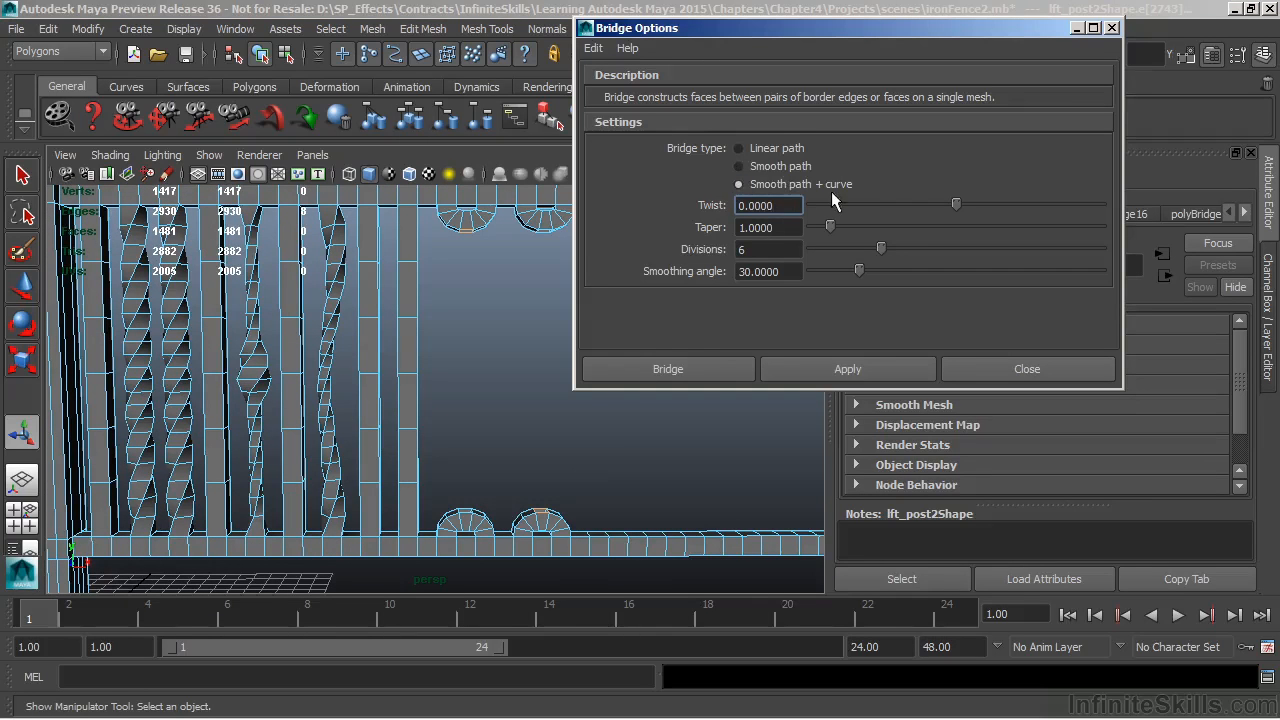
left_click(685, 369)
Bridge the second upper loop's opening to the first lower loop's opening with the same settings to cross the first bar
left_click(547, 228)
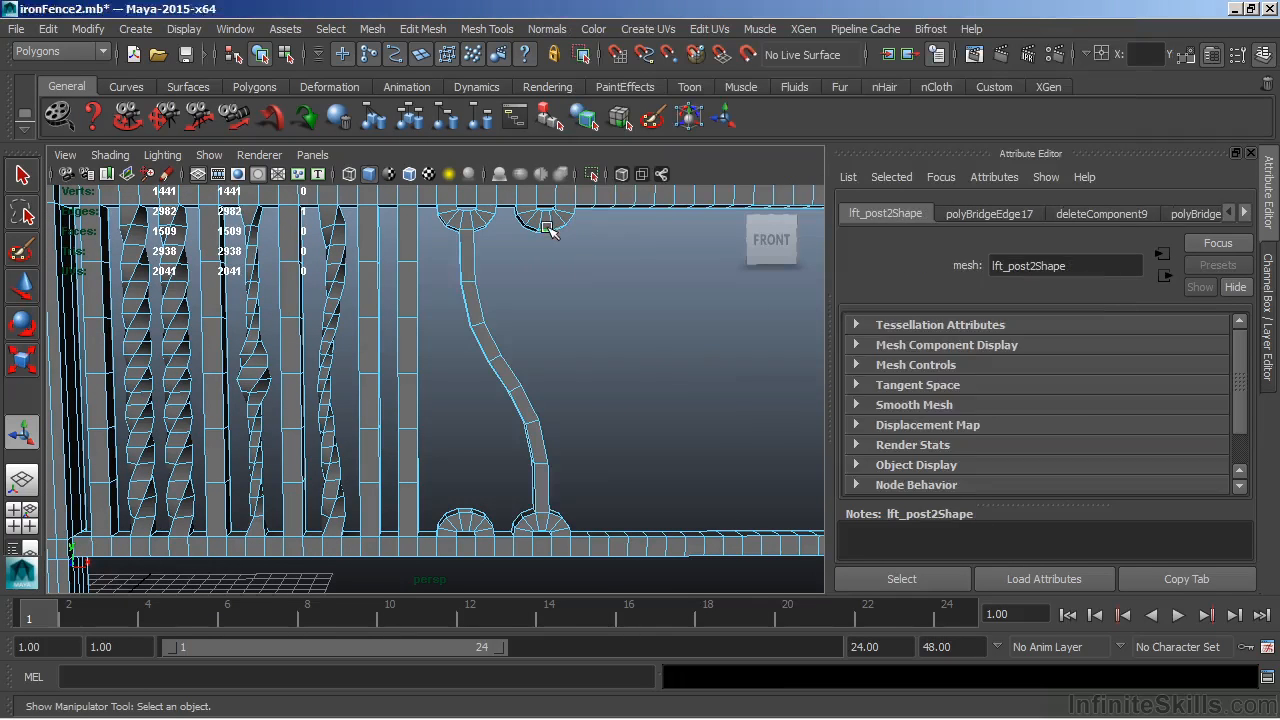
left_click(465, 510, "shift")
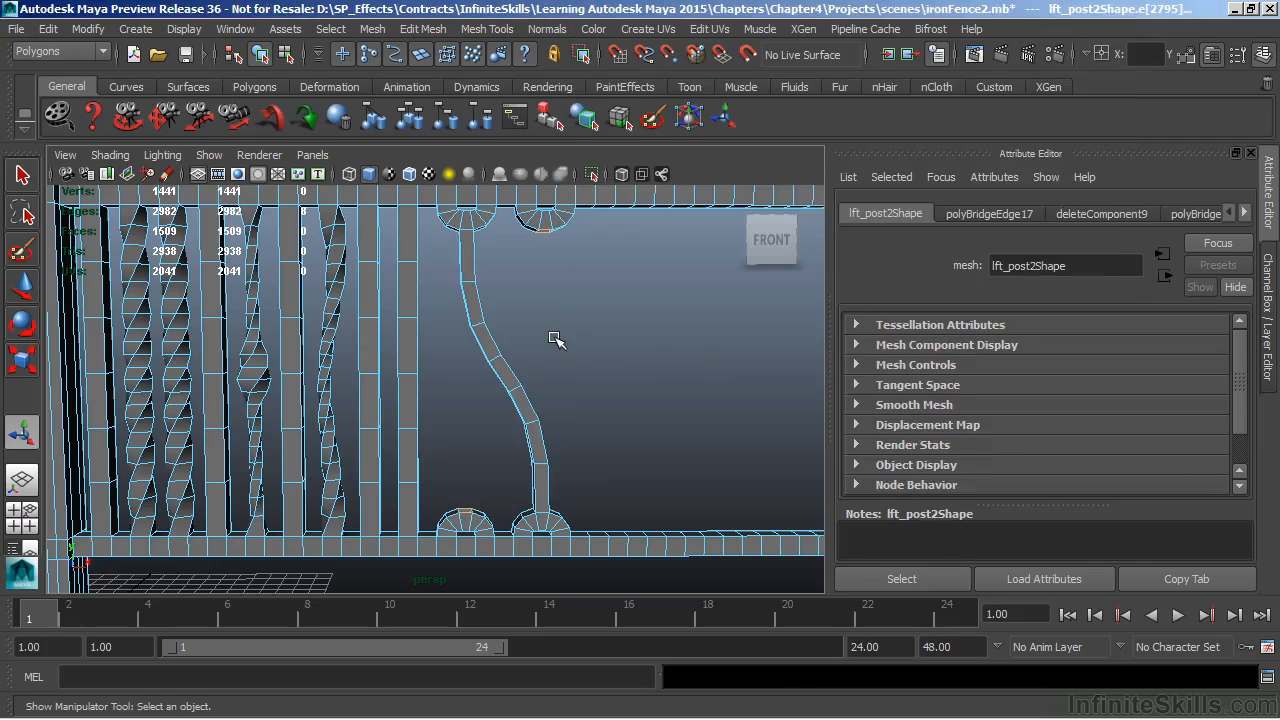
key("g")
left_click(597, 334)
Return to object selection, switch to wireframe display and select the curve inside the first diagonal bar
left_click_drag(597, 334, 486, 368, "alt")
right_click_drag(500, 262, 560, 237)
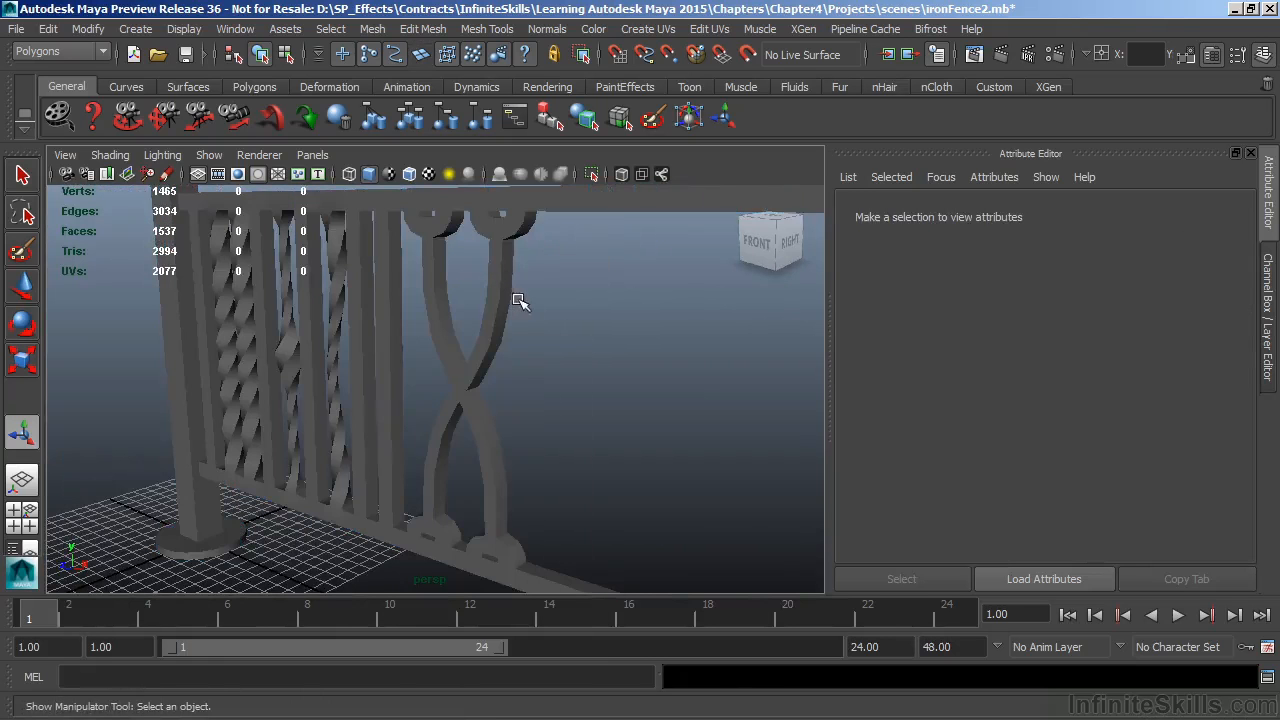
key("4")
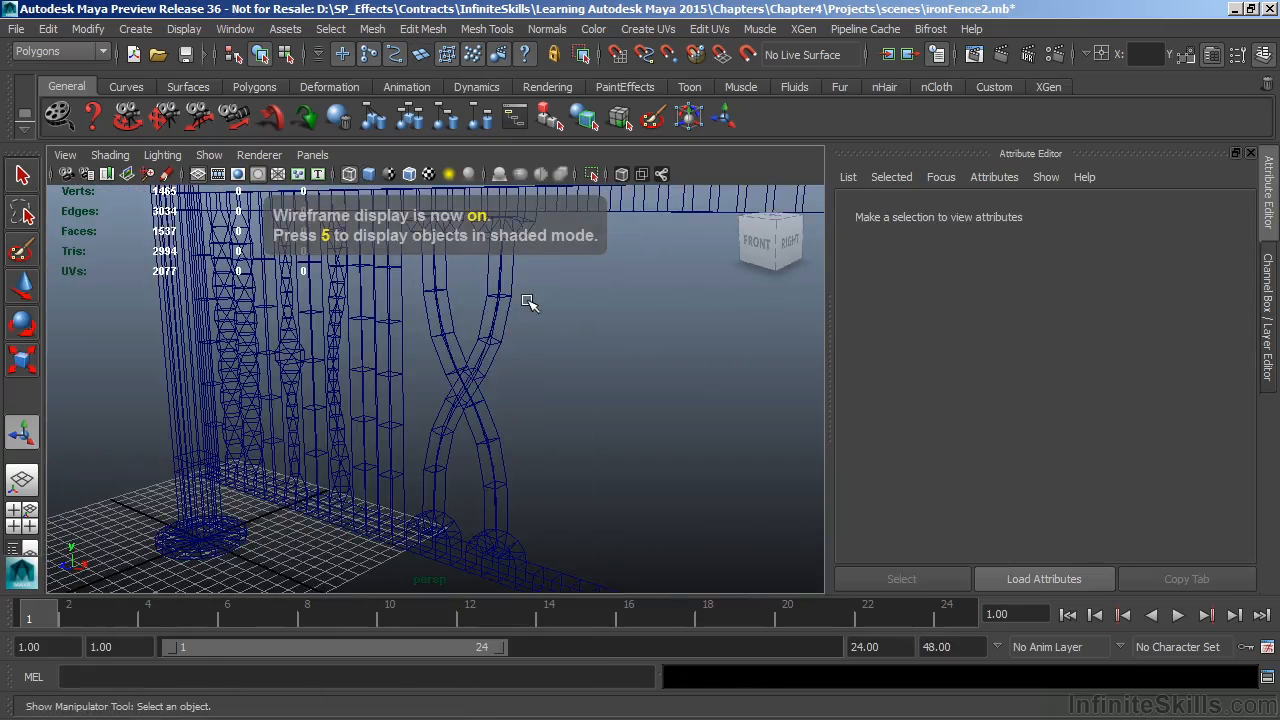
left_click(452, 345)
right_click_drag(446, 262, 362, 262)
left_click_drag(456, 303, 473, 316, "alt")
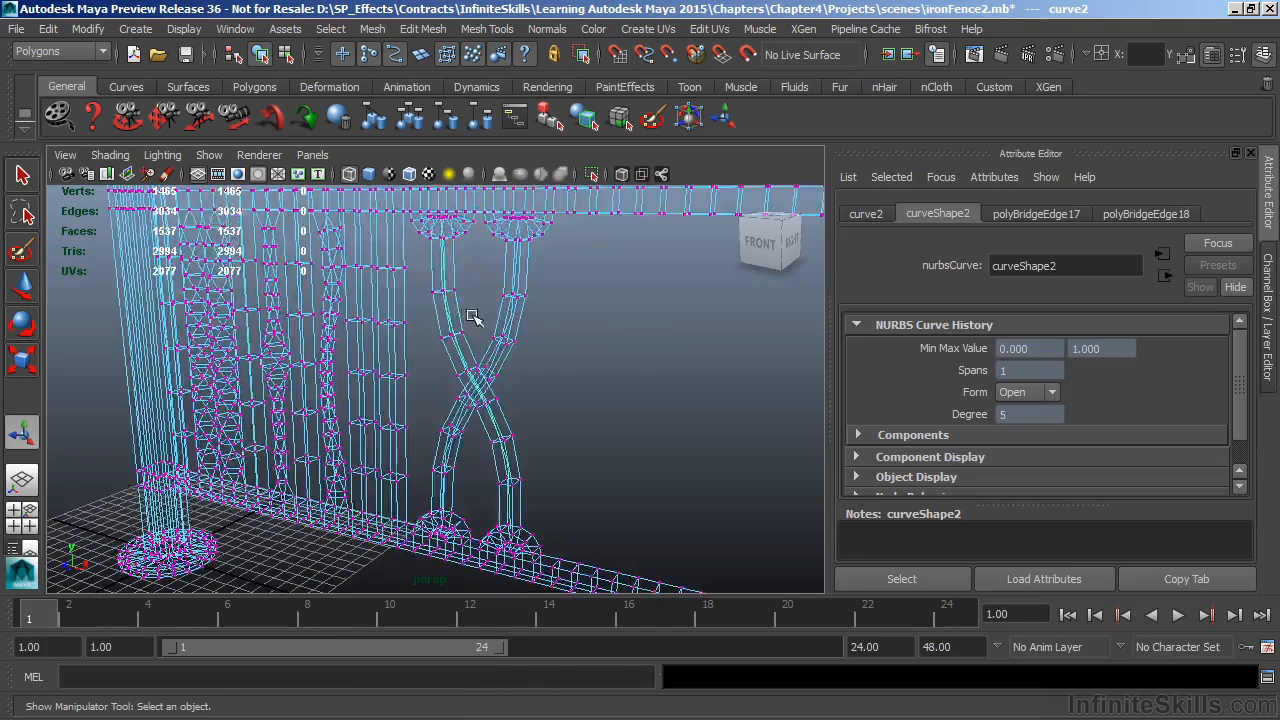
key("ctrl+z")
Move the two middle control vertices of the first diagonal bar's curve along the fence's depth, away from the crossing bar
key("F8")
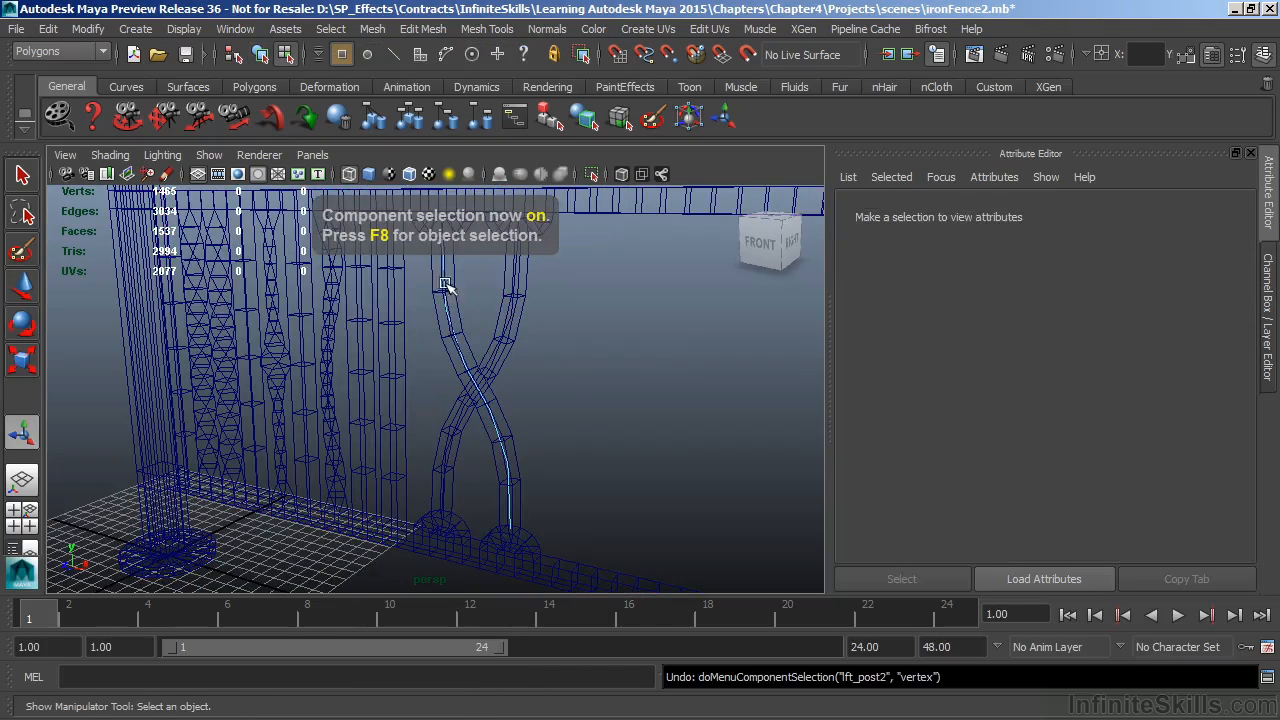
left_click(344, 54)
left_click_drag(518, 380, 566, 364, "alt")
left_click_drag(443, 349, 367, 410)
key("w")
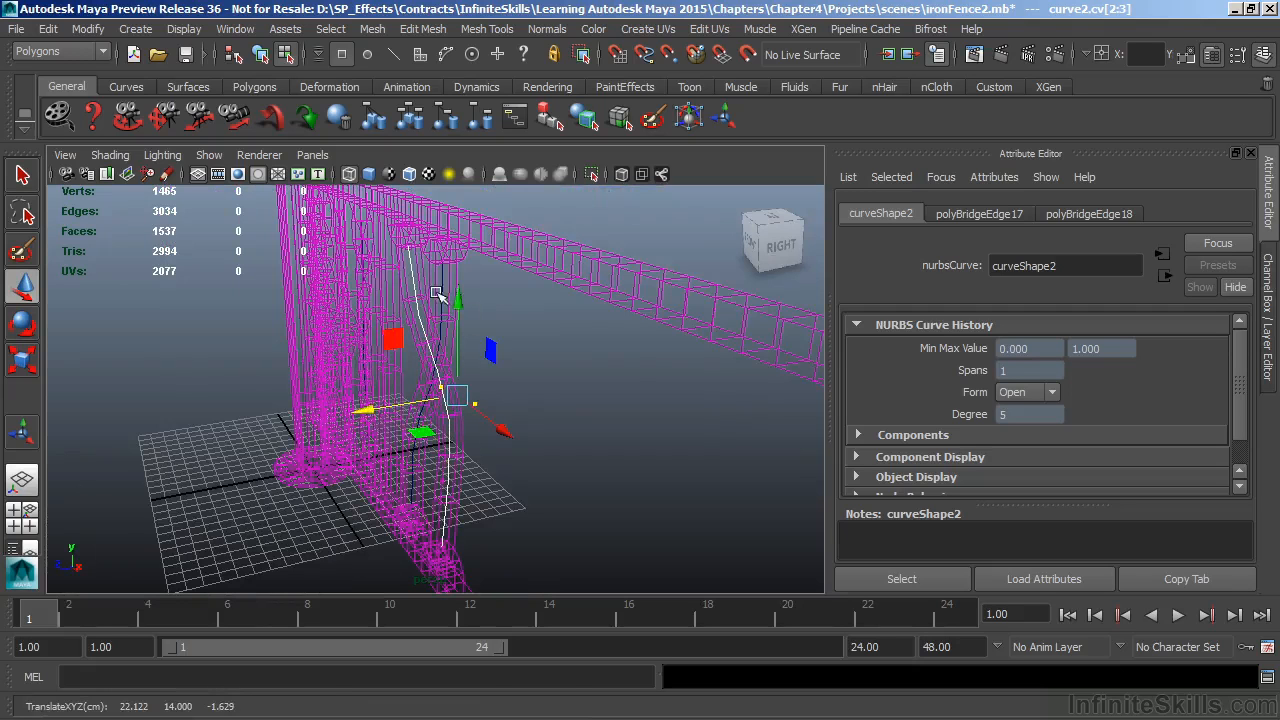
Move the two middle control vertices of the second diagonal bar's curve along the depth in the opposite direction
left_click_drag(441, 388, 474, 394, "alt")
left_click_drag(398, 366, 427, 417)
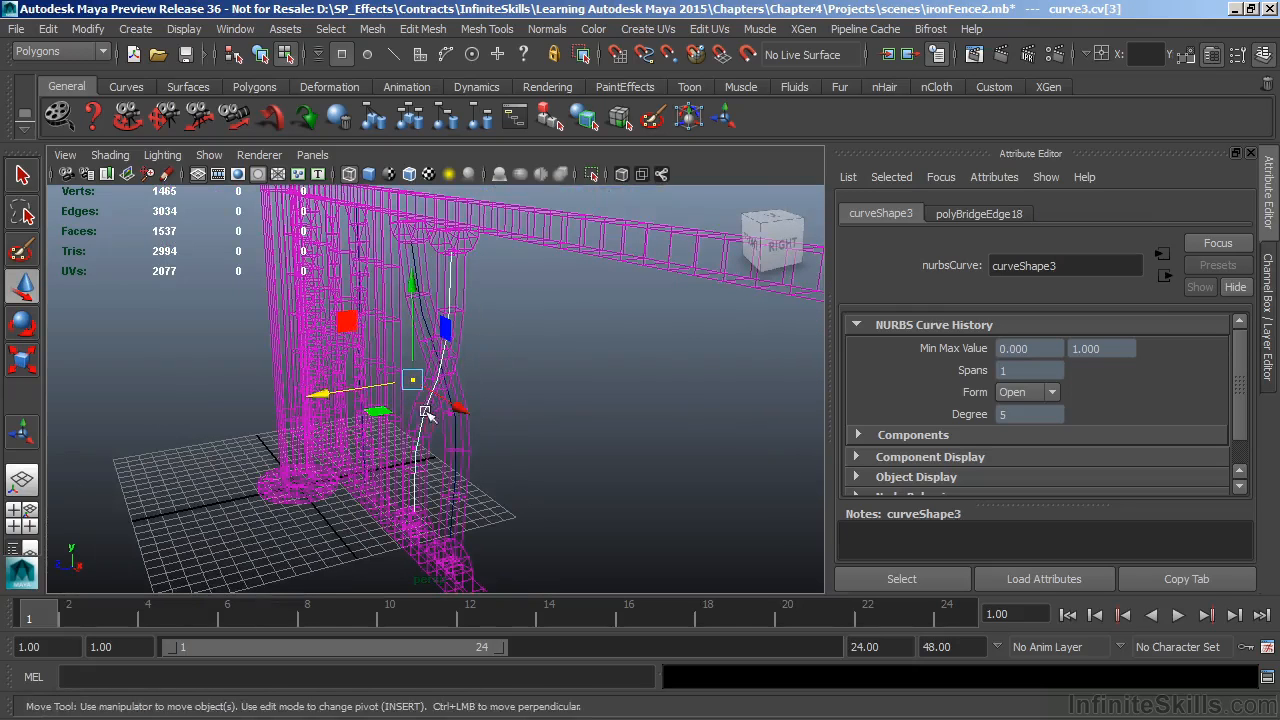
mouse_move(462, 470)
left_mouse_down("alt")
mouse_move(414, 471)
mouse_move(443, 466)
left_mouse_up("alt")
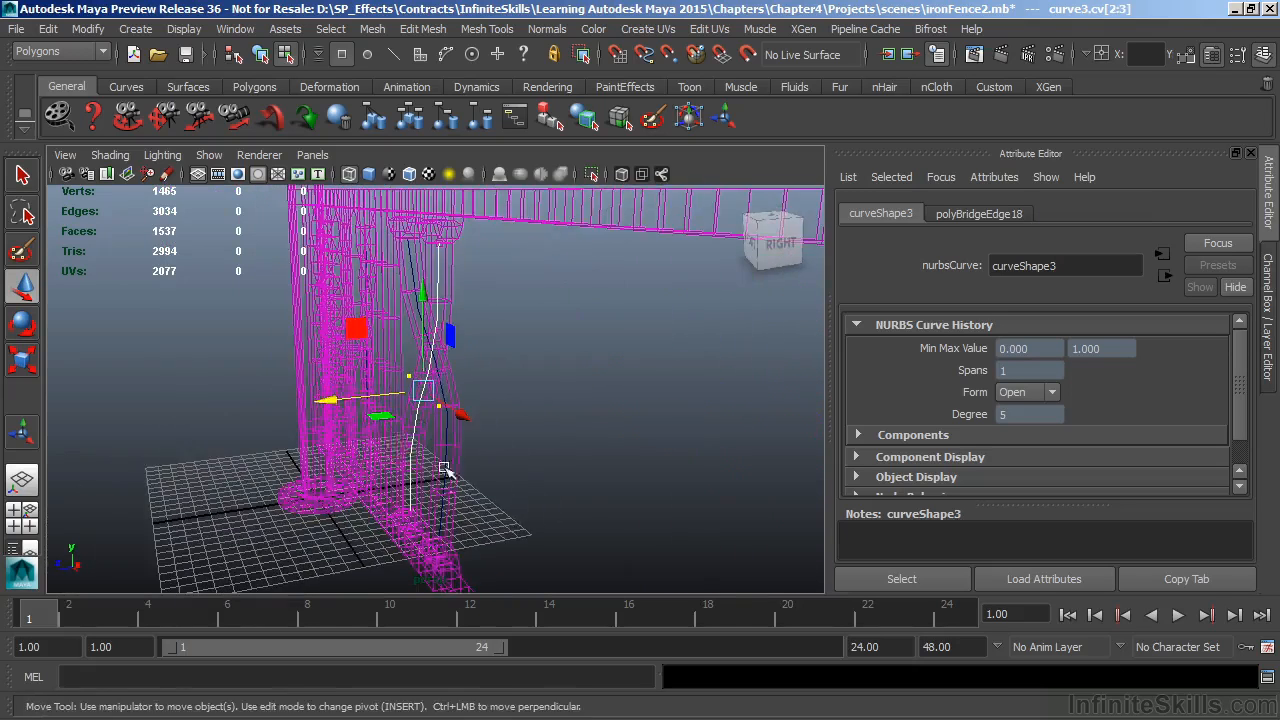
left_click_drag(346, 409, 314, 415, "alt")
mouse_move(303, 397)
left_mouse_down()
mouse_move(340, 430)
mouse_move(543, 436)
mouse_move(429, 409)
mouse_move(457, 409)
mouse_move(522, 452)
mouse_move(466, 449)
mouse_move(686, 443)
mouse_move(580, 449)
mouse_move(671, 431)
mouse_move(616, 451)
left_mouse_up()
Return to shaded display with wireframe on shaded turned on, and clear the control vertex selection
key("5")
mouse_move(643, 383)
left_mouse_down("alt")
mouse_move(523, 388)
mouse_move(440, 262)
left_mouse_up("alt")
left_click(409, 175)
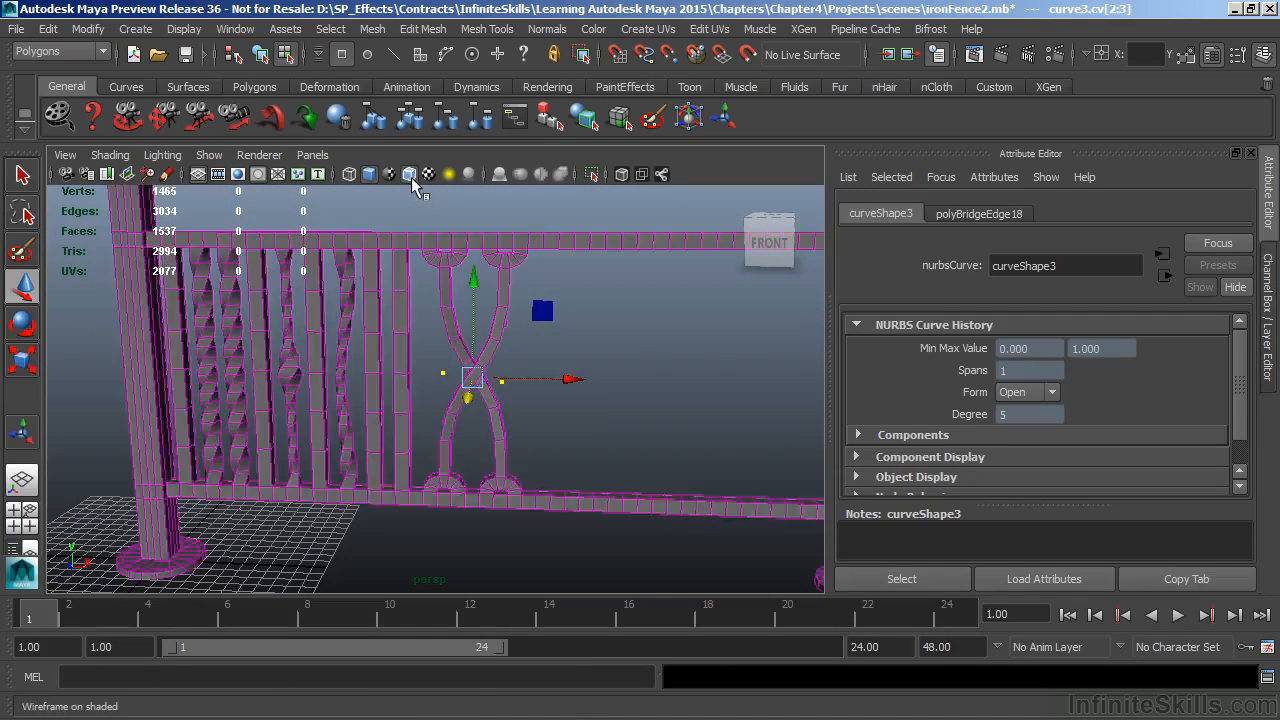
left_click_drag(586, 357, 515, 364, "alt")
left_click(563, 357)
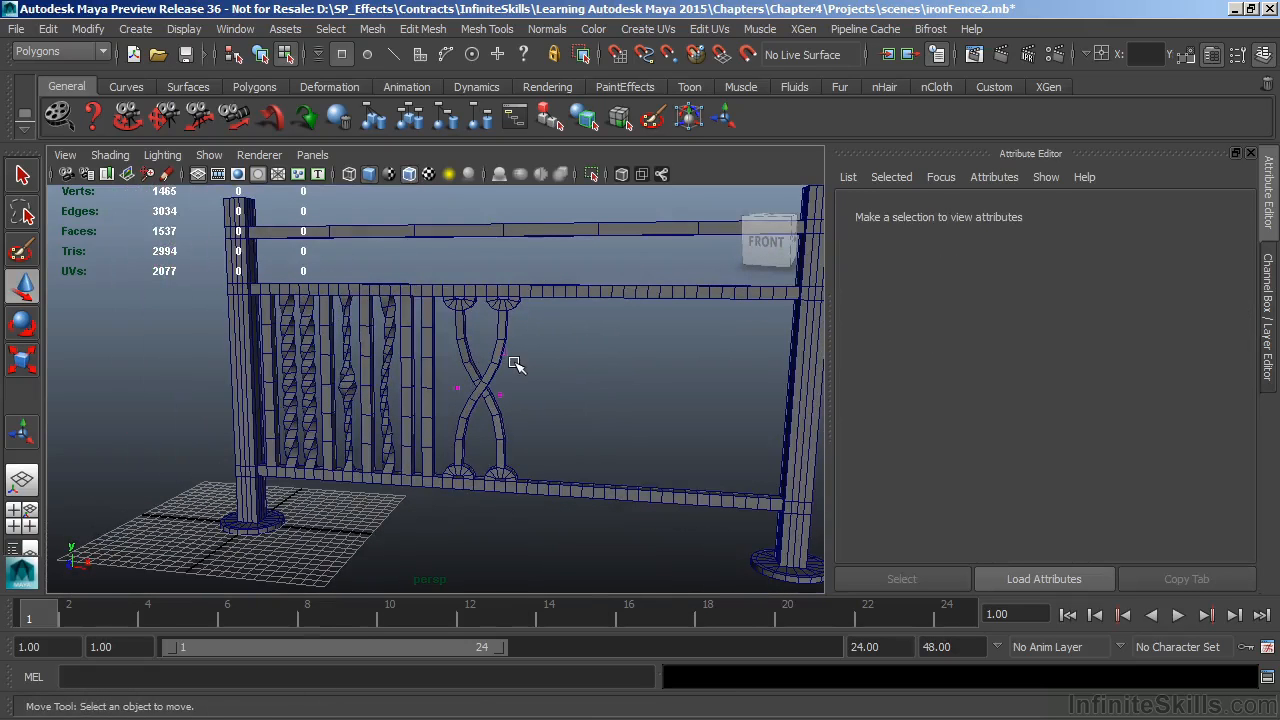